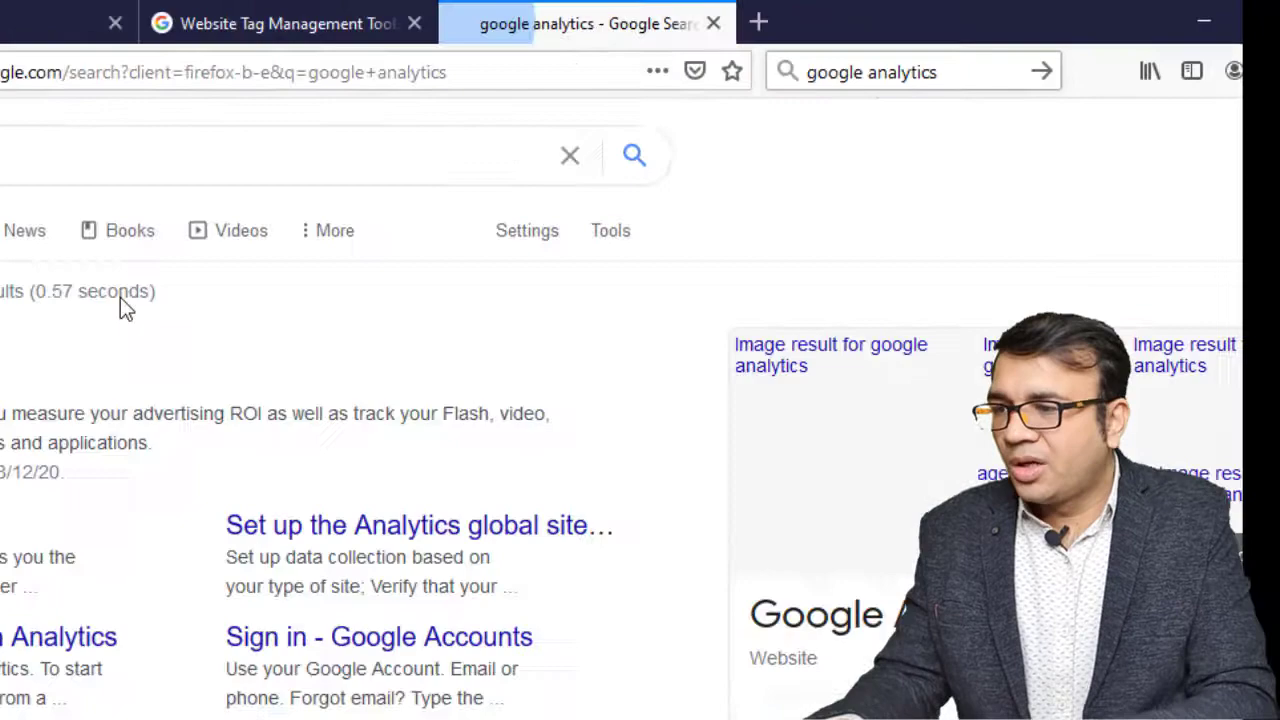
Open Google Analytics from the search results and start setting up an account named semsois
left_click(246, 290)
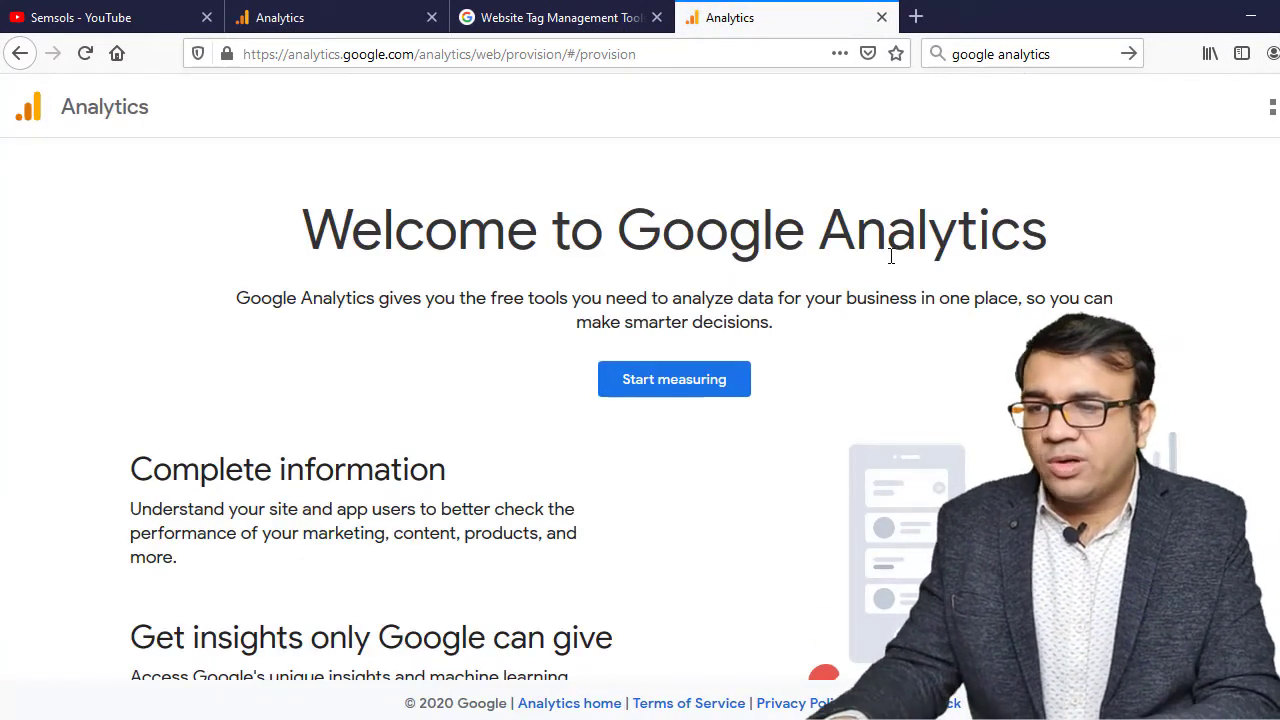
left_click(672, 386)
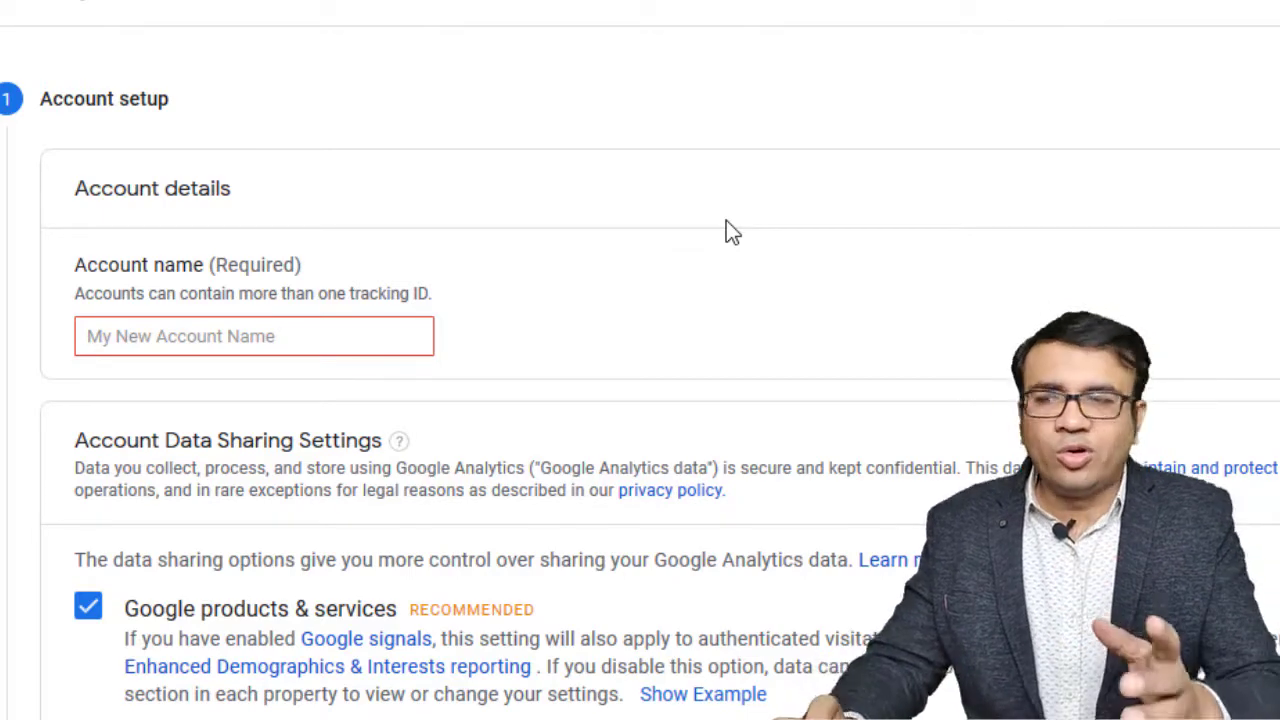
left_click(193, 355)
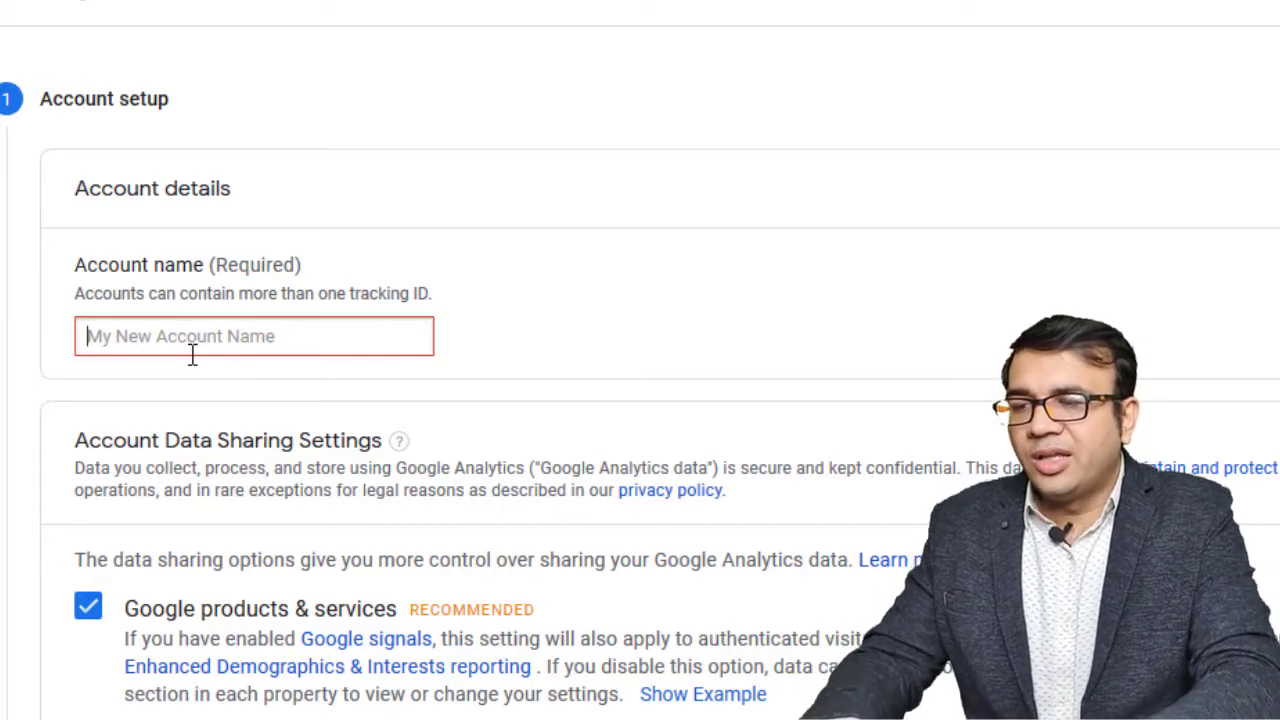
type("sems")
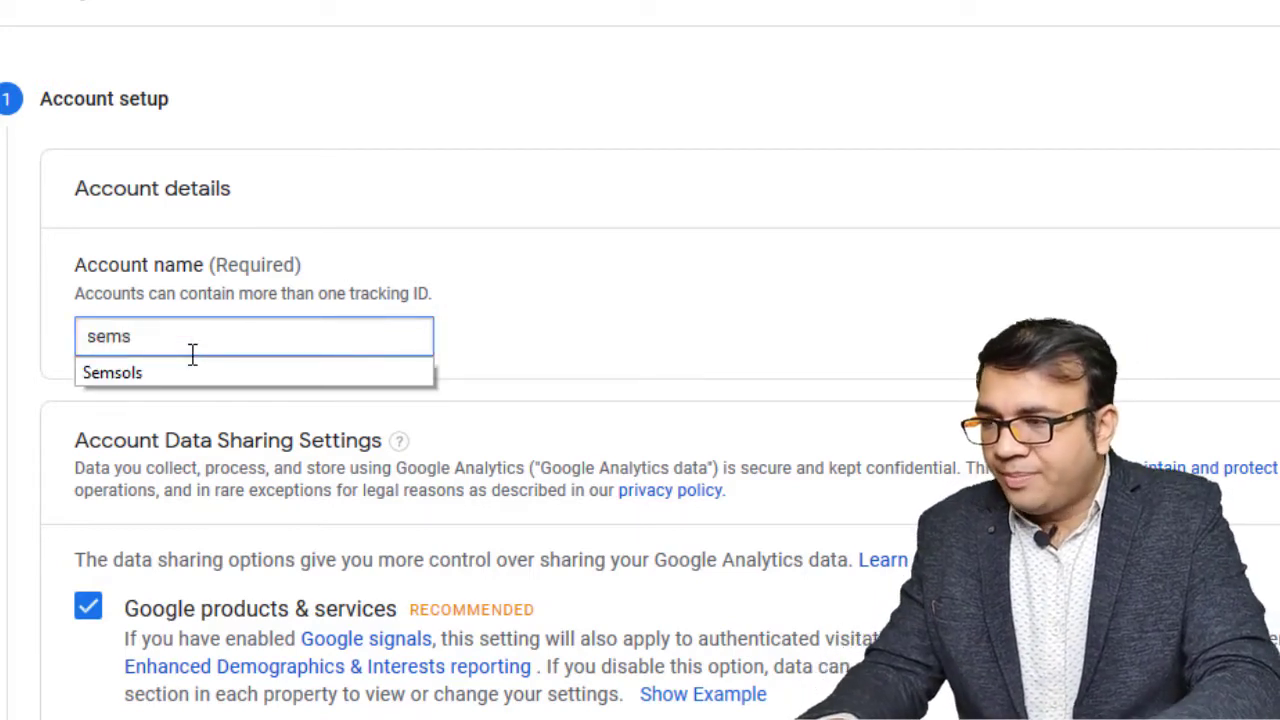
type("l")
key("BackSpace")
type("o")
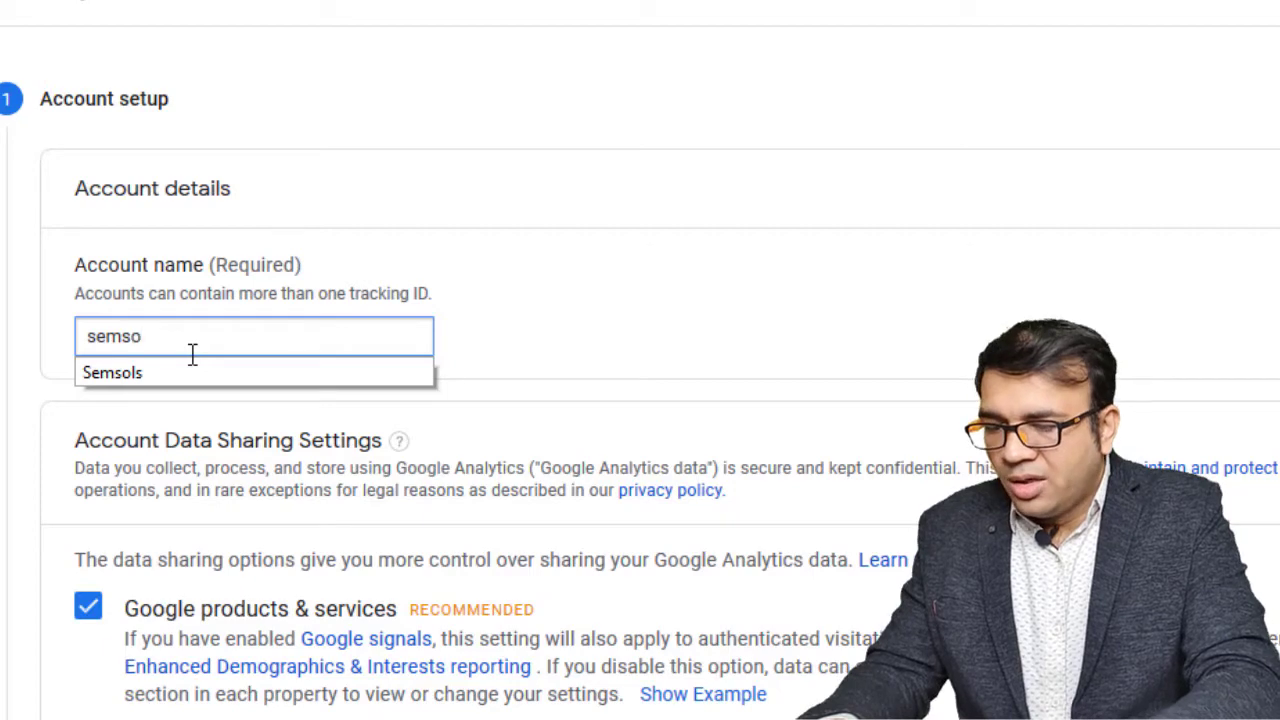
type("ls")
Keep all the recommended account data sharing settings enabled and continue to the property setup
scroll(745, 438, "down", 1)
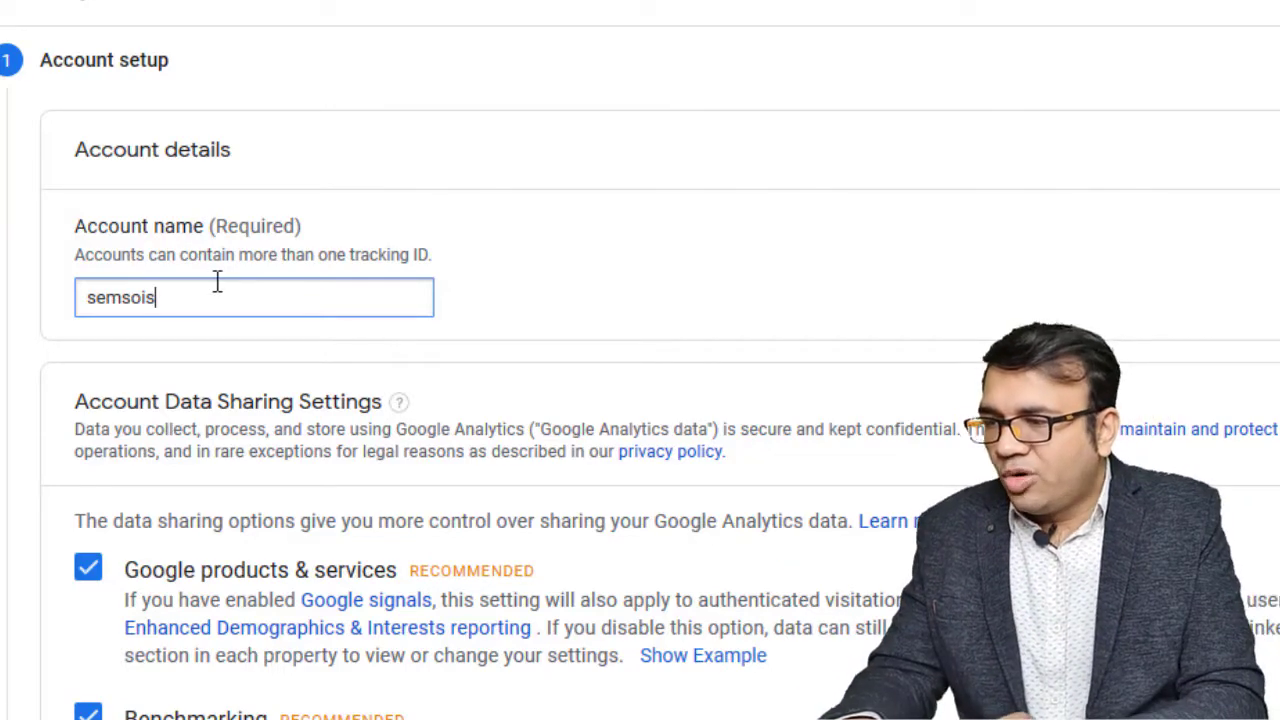
scroll(217, 282, "down", 4)
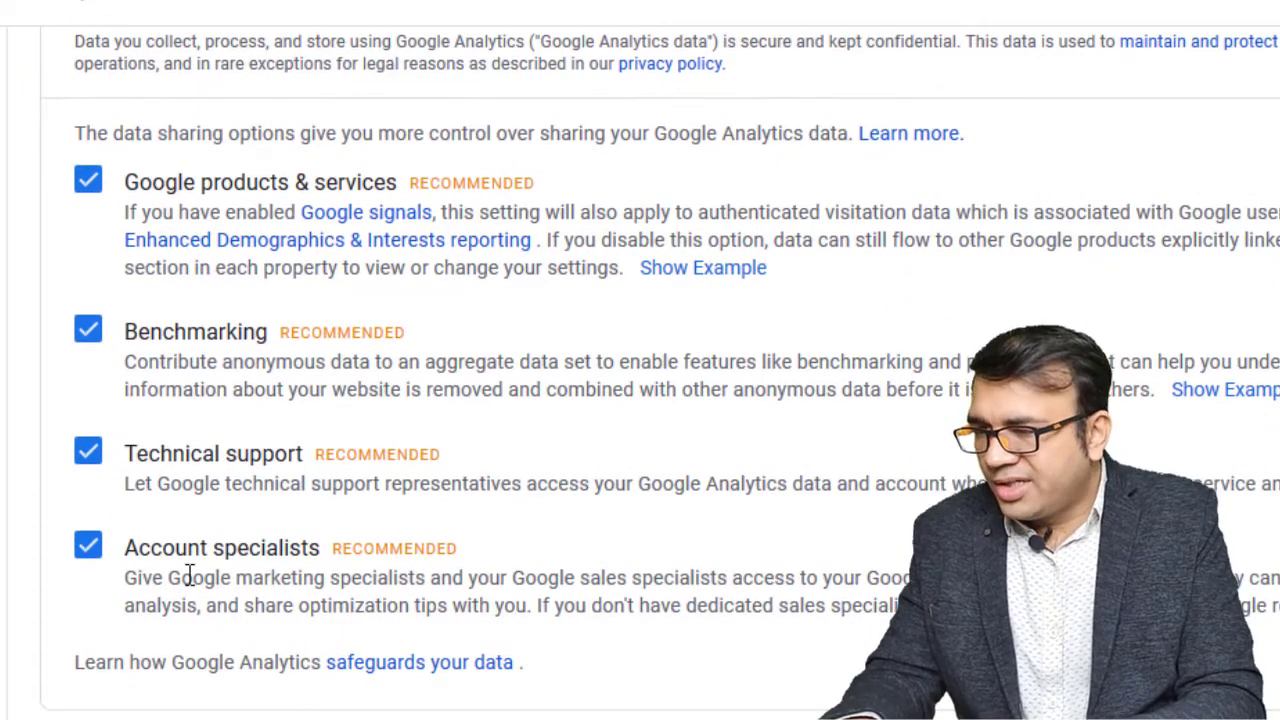
scroll(188, 577, "down", 1)
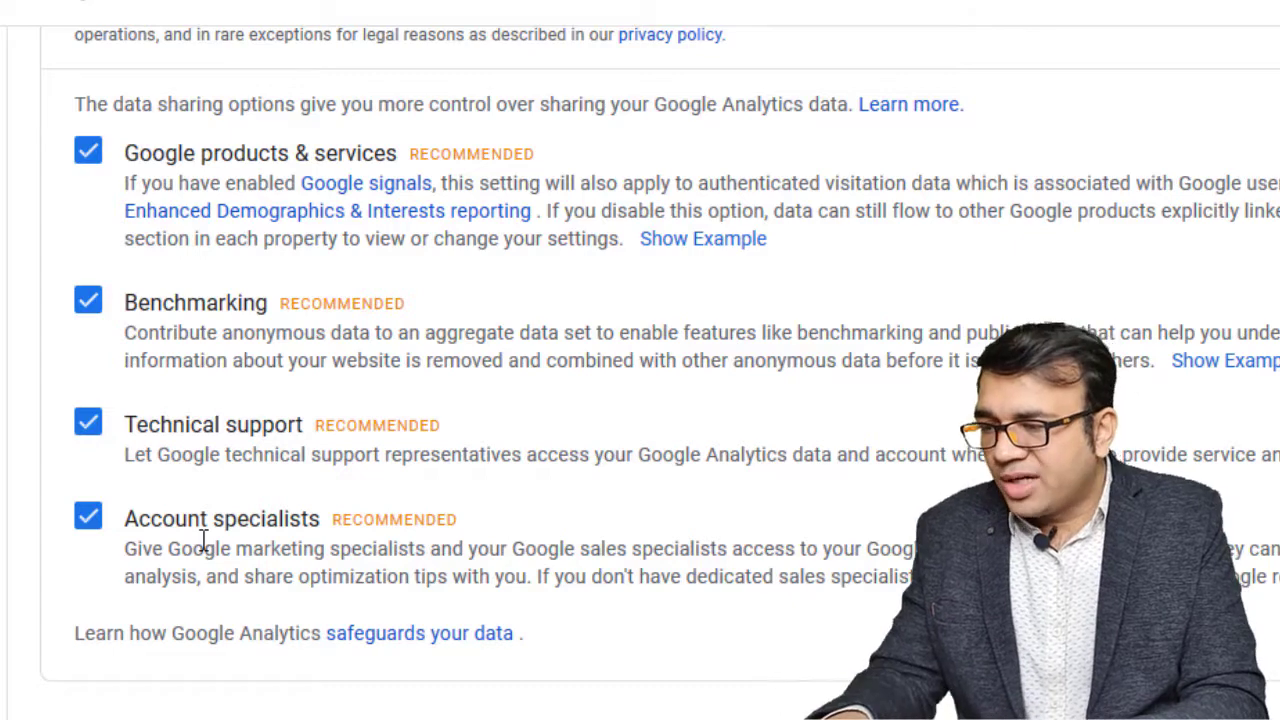
scroll(203, 540, "down", 3)
left_click(95, 600)
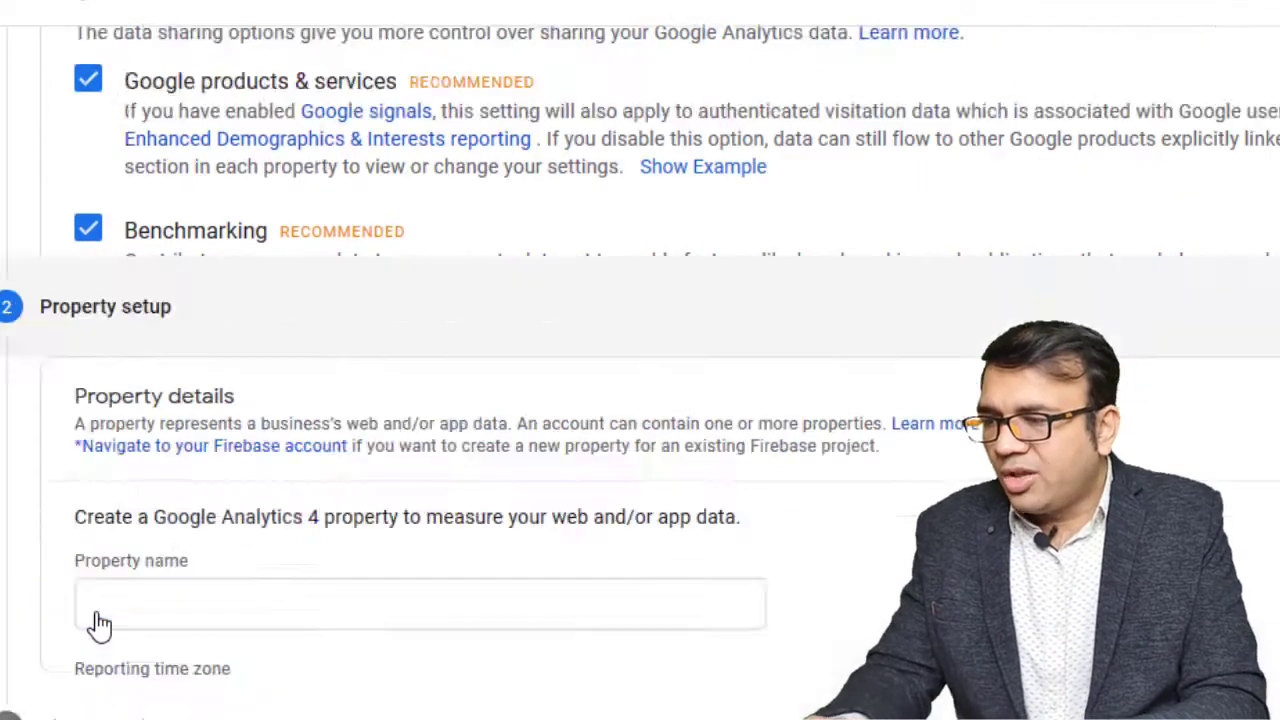
Name the Google Analytics 4 property semsois
left_click(297, 313)
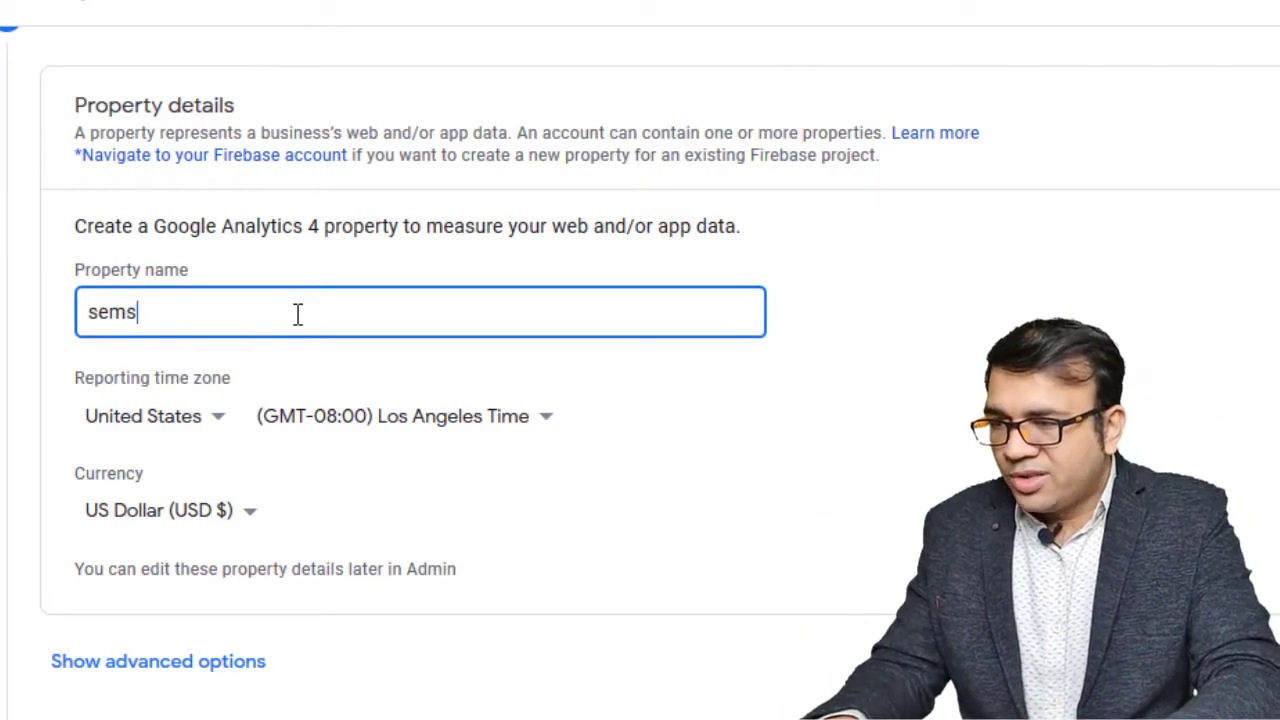
type("semsois")
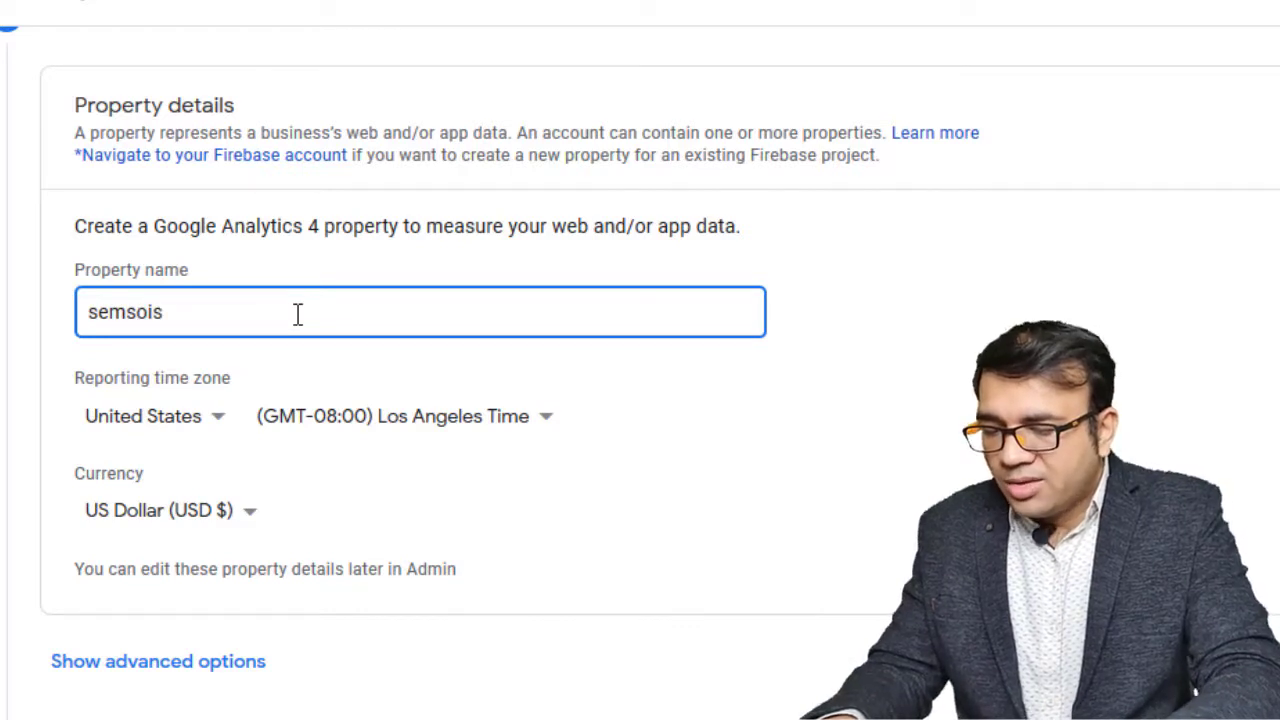
type(".com")
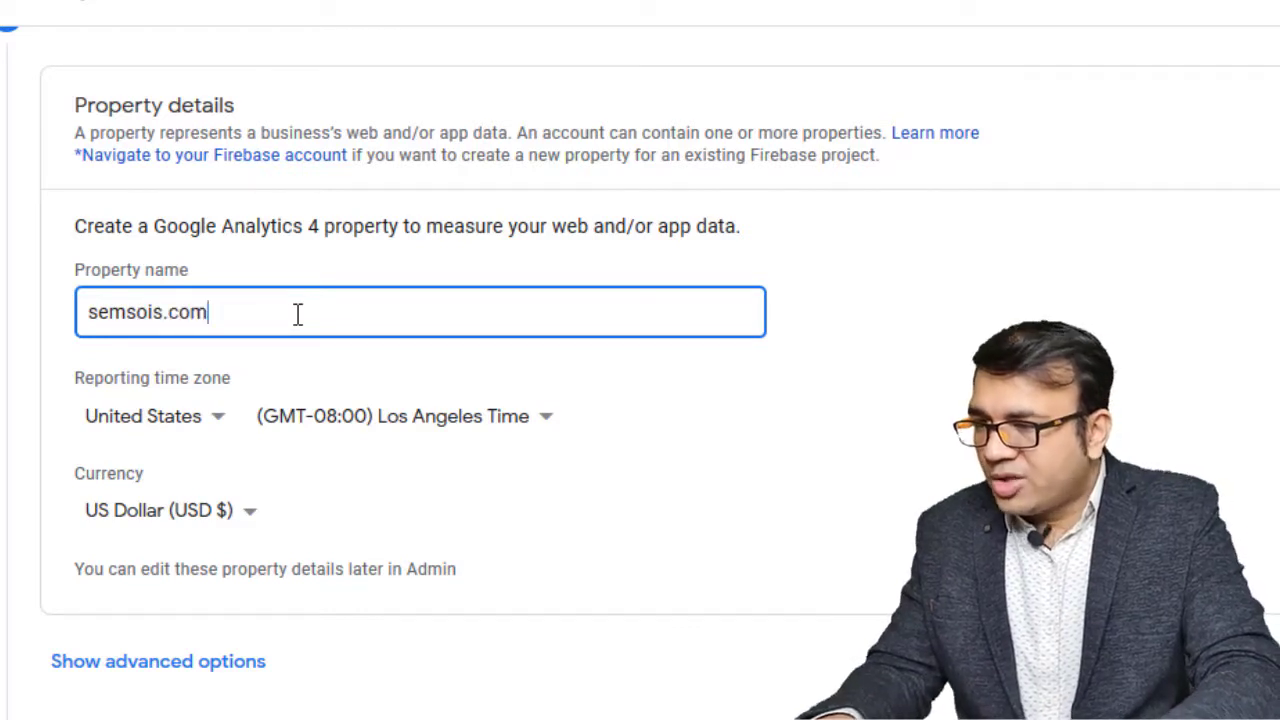
Set the property's reporting time zone country to India and its currency to Indian Rupee (INR ₹)
left_click(210, 430)
scroll(185, 415, "down", 15)
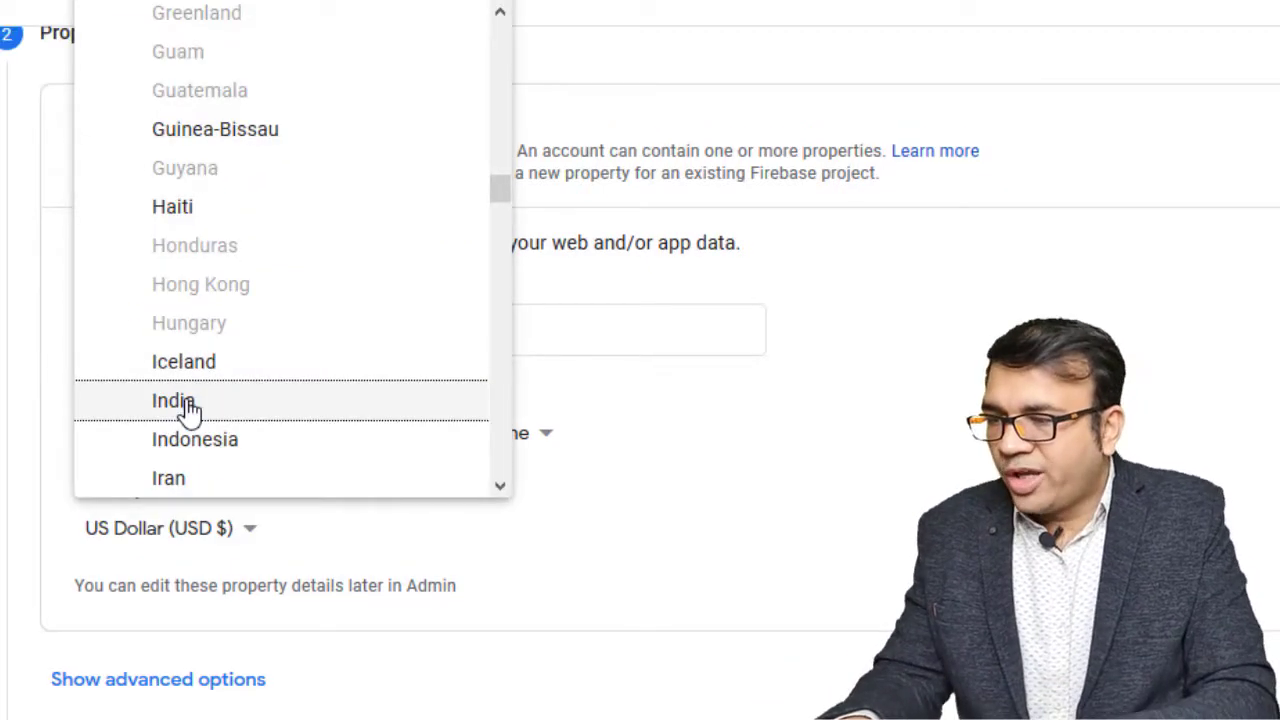
left_click(180, 402)
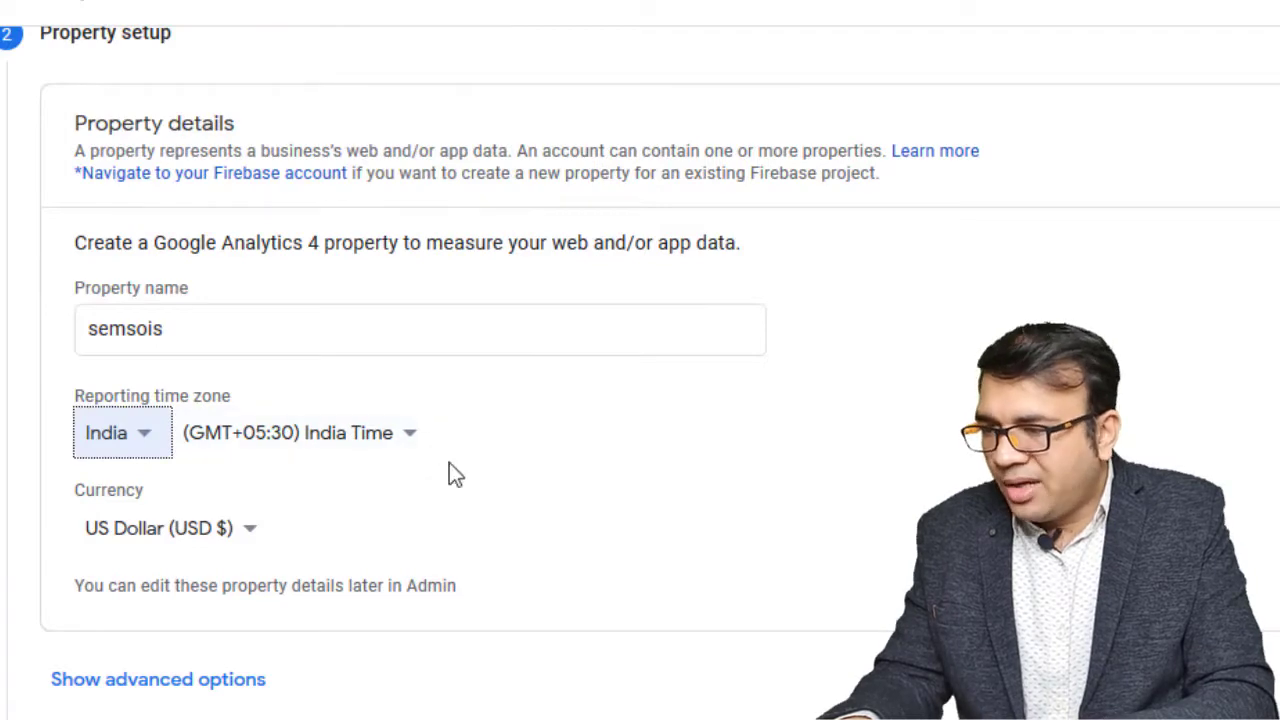
left_click(226, 532)
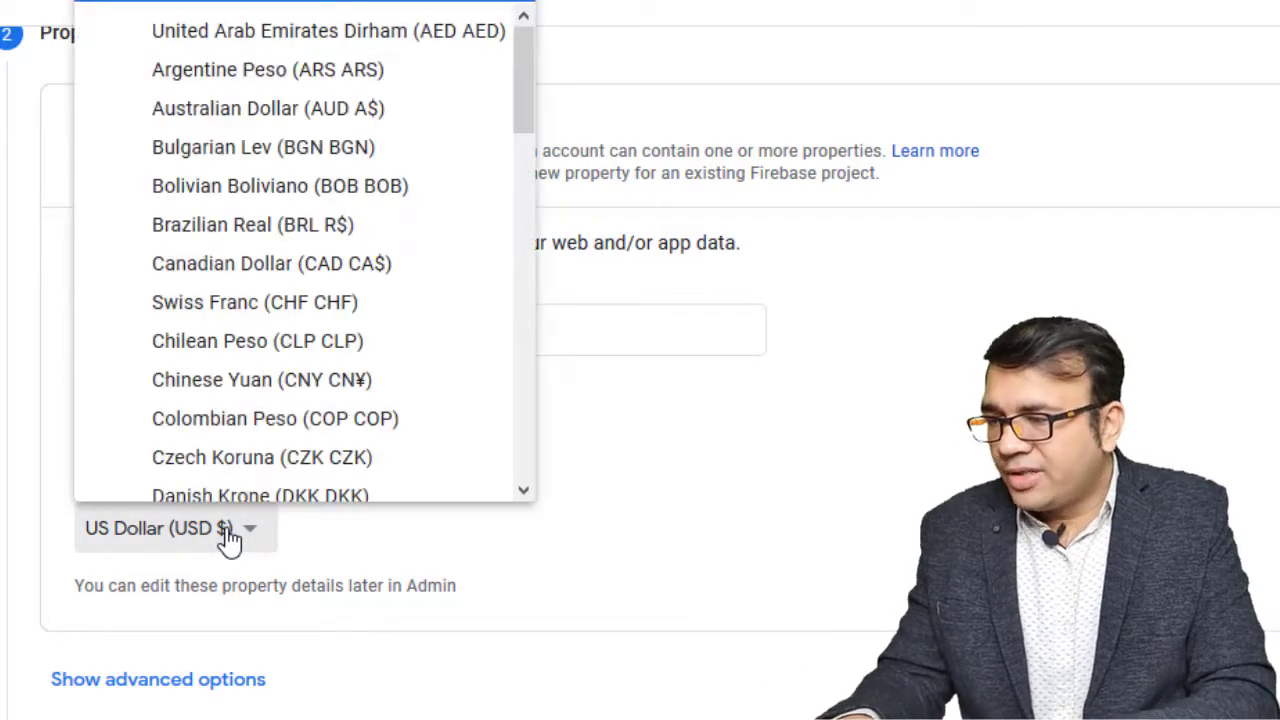
type("in")
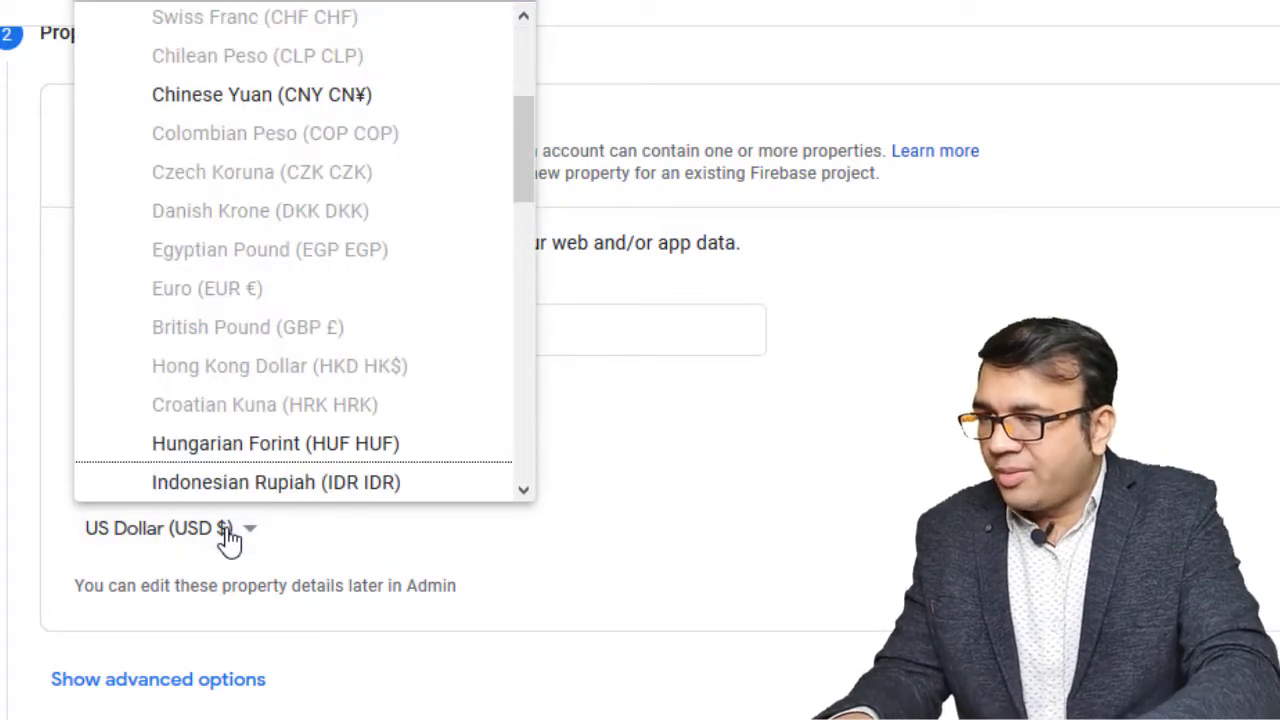
key("Down")
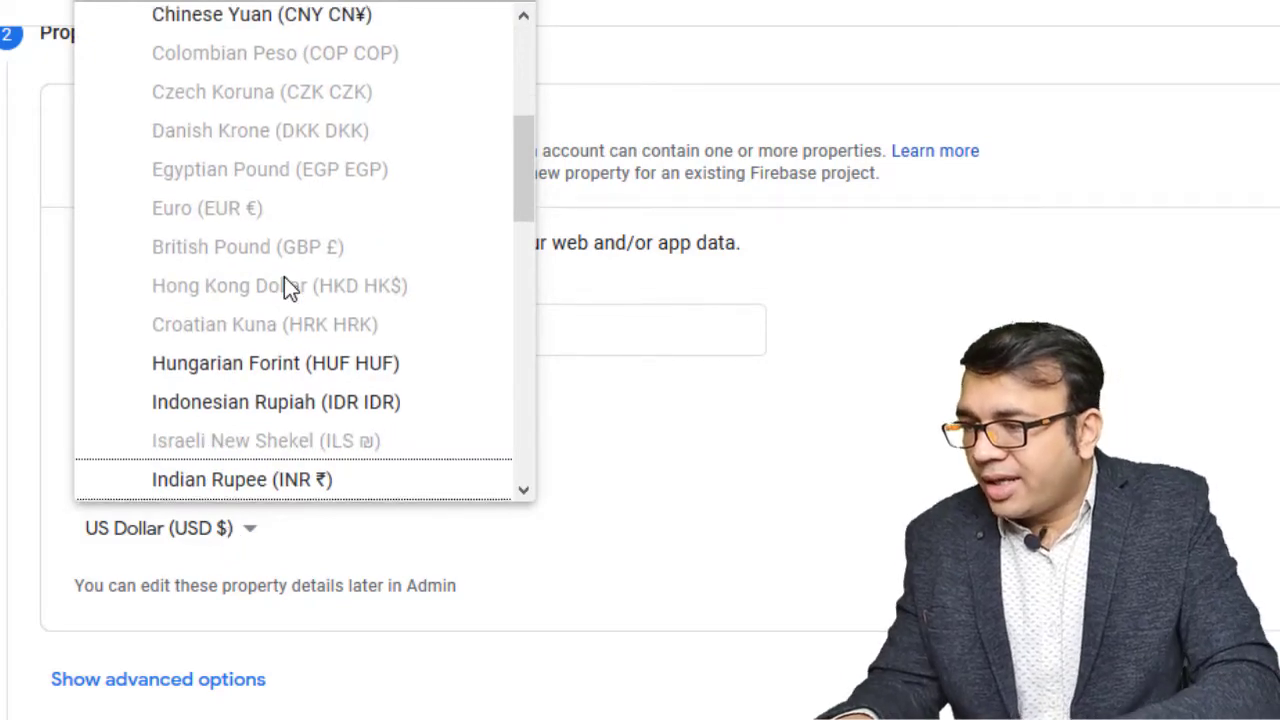
scroll(284, 277, "down", 1)
left_click(251, 436)
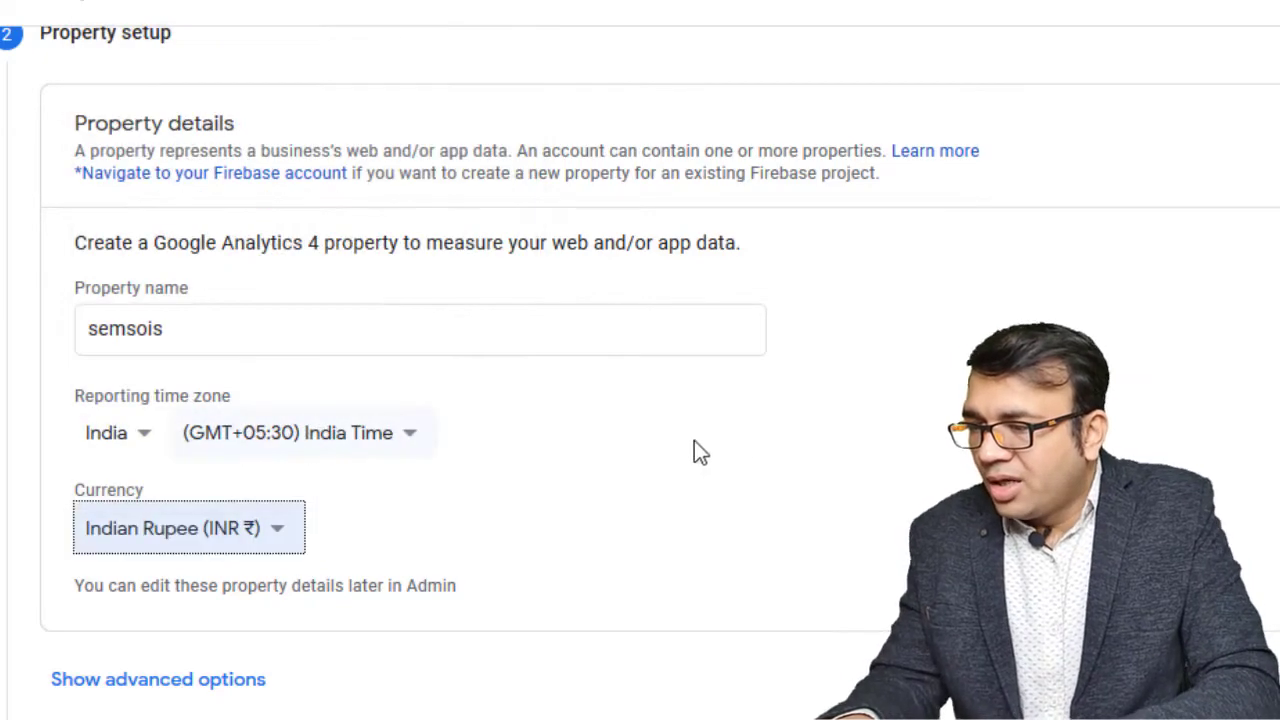
Show the property's advanced options and turn on creation of a Universal Analytics property
scroll(744, 460, "down", 1)
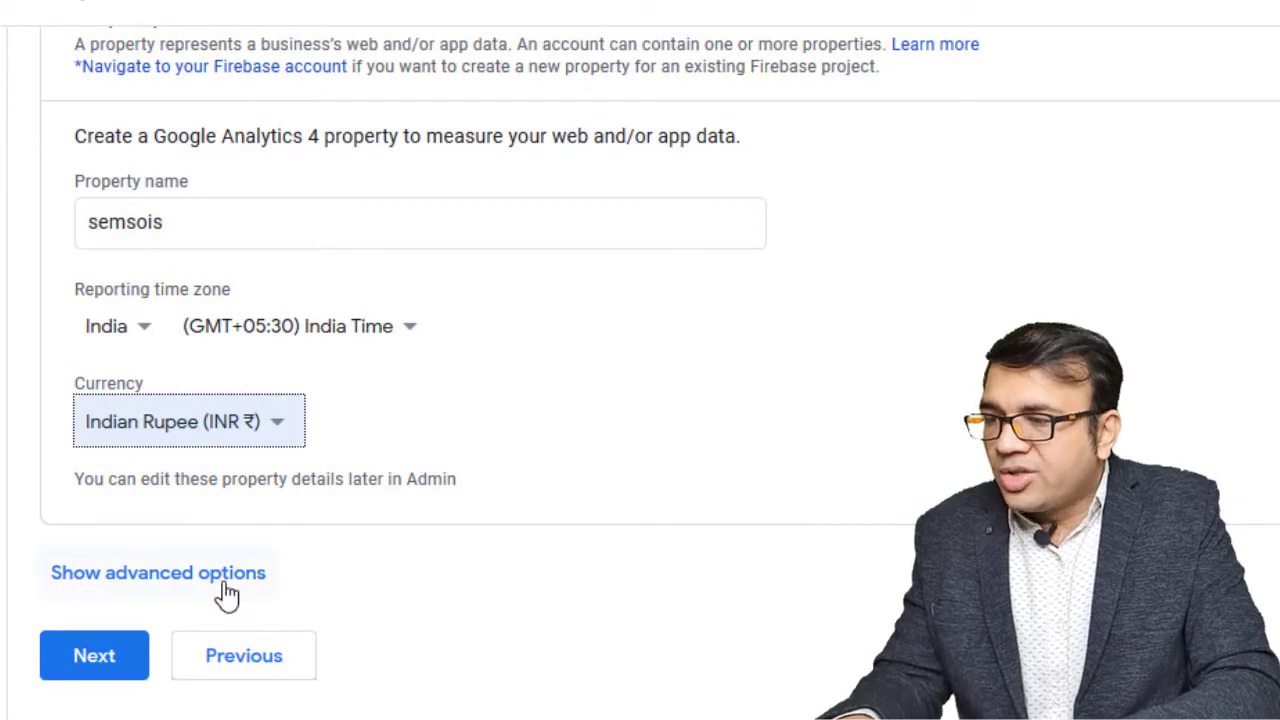
left_click(203, 594)
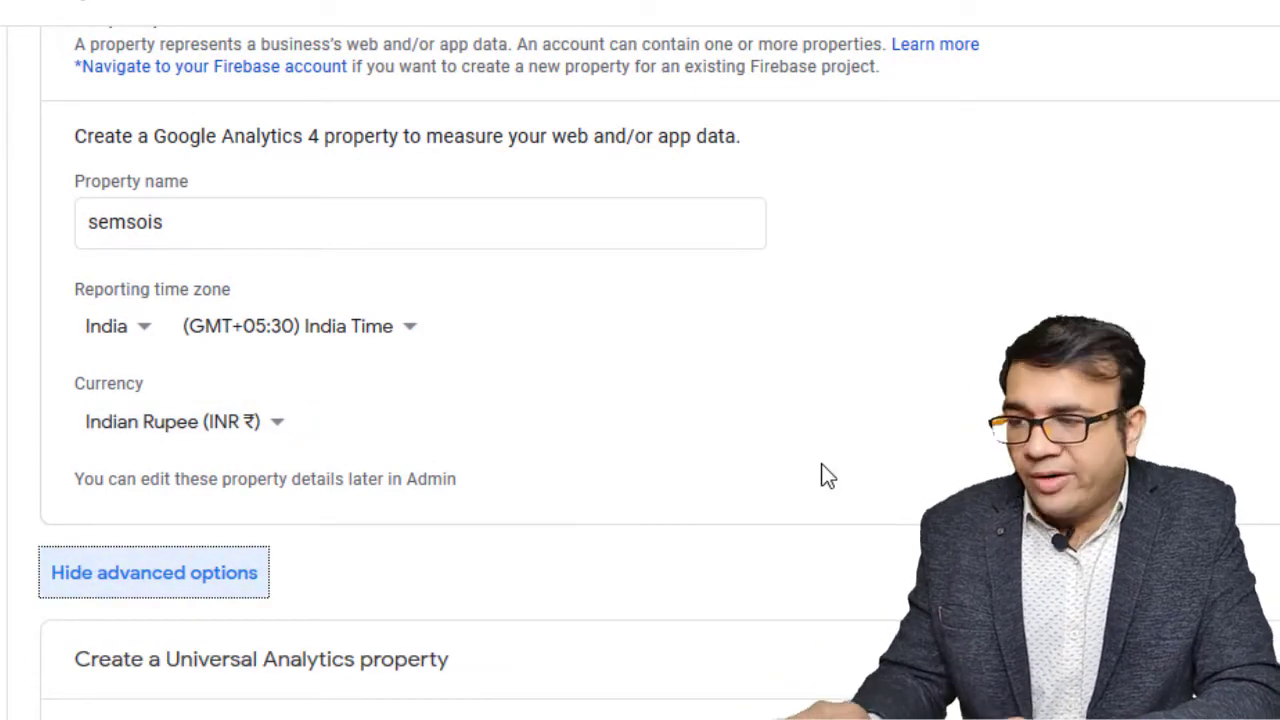
scroll(826, 476, "down", 2)
scroll(827, 476, "down", 1)
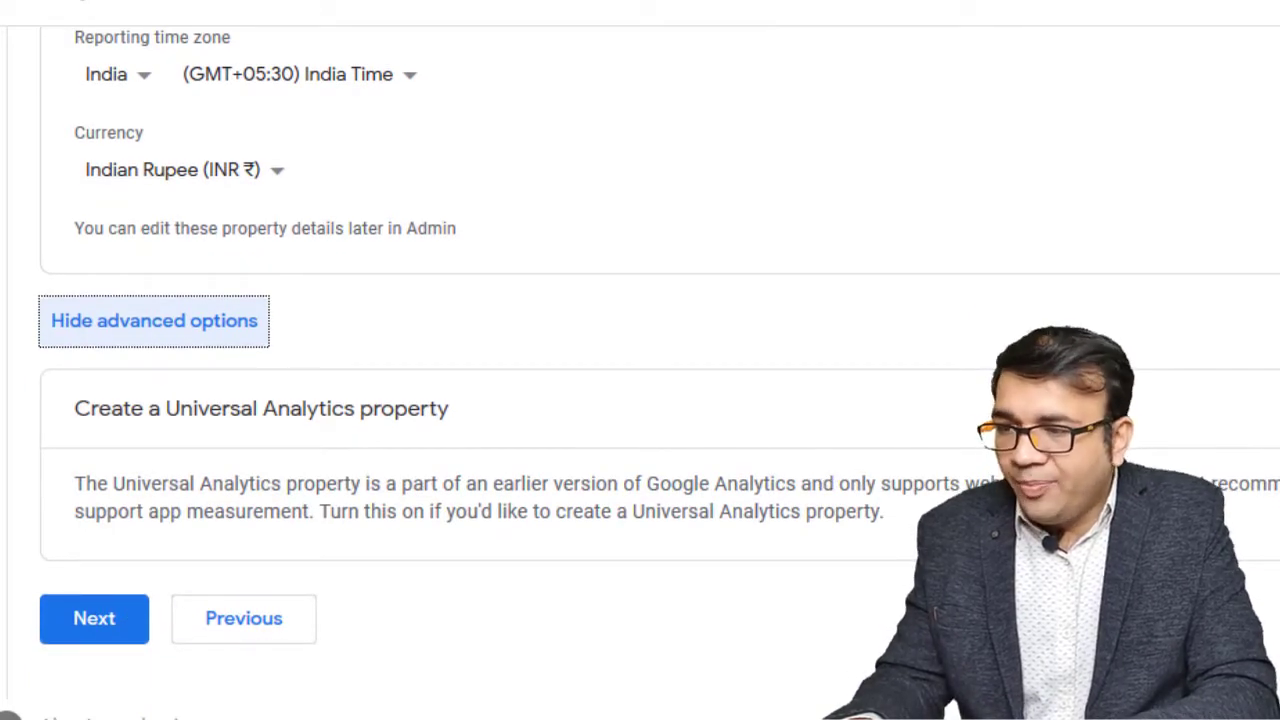
left_click(1274, 409)
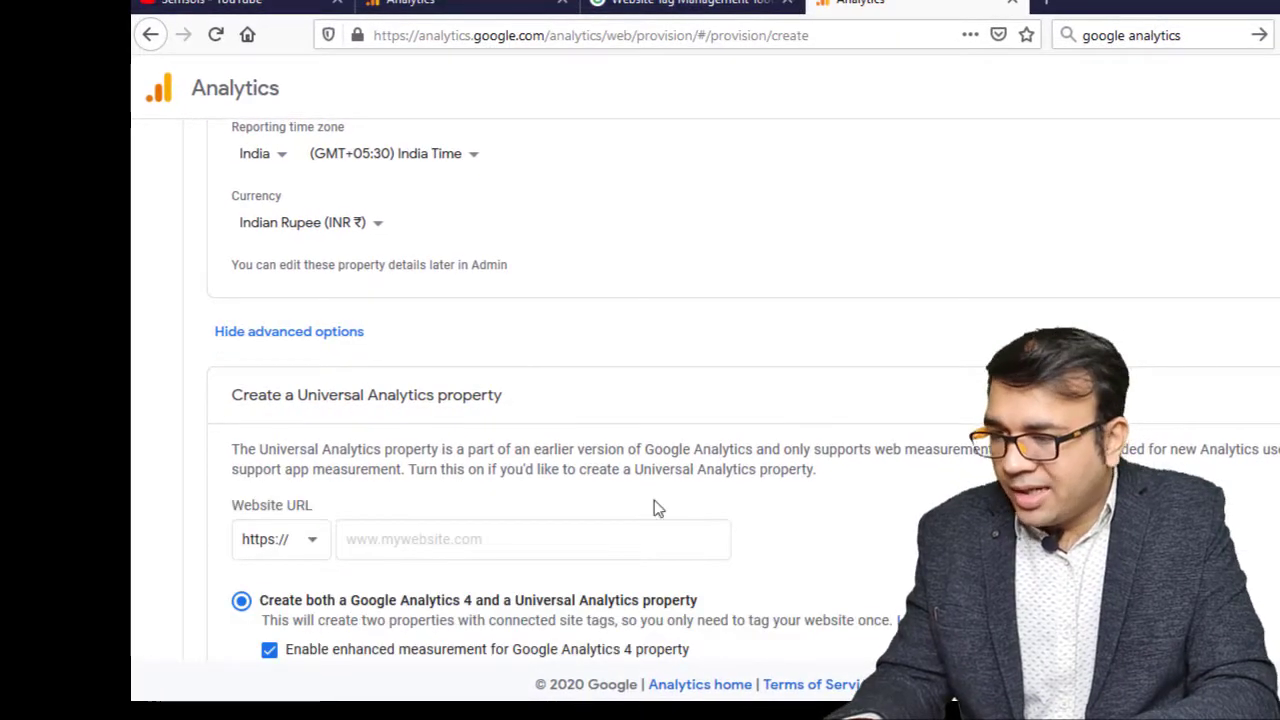
left_click(407, 540)
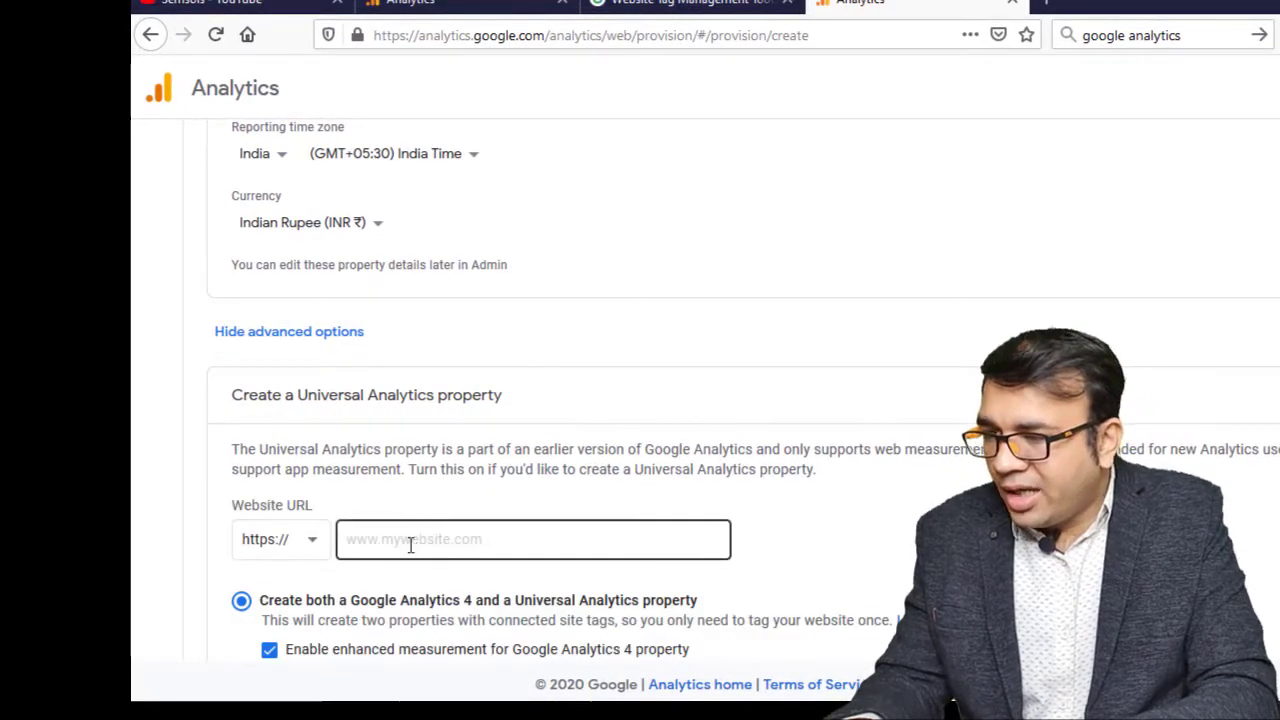
type("semoi")
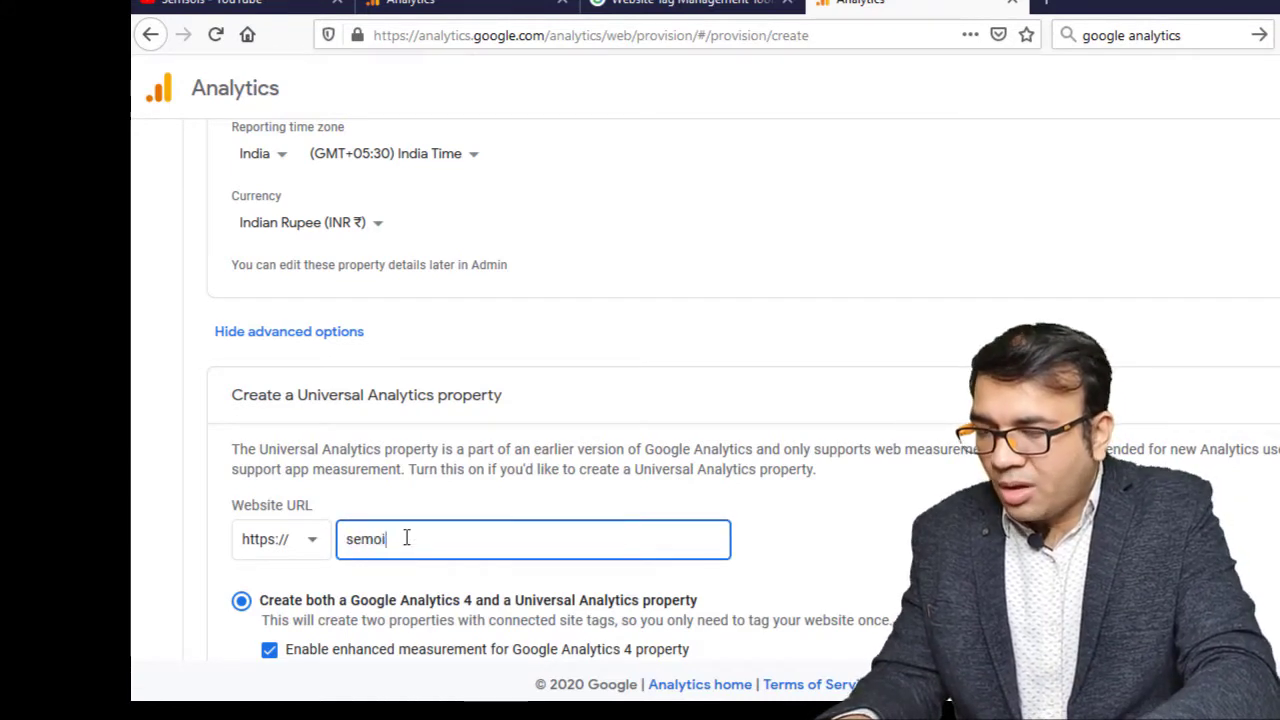
type("s.com")
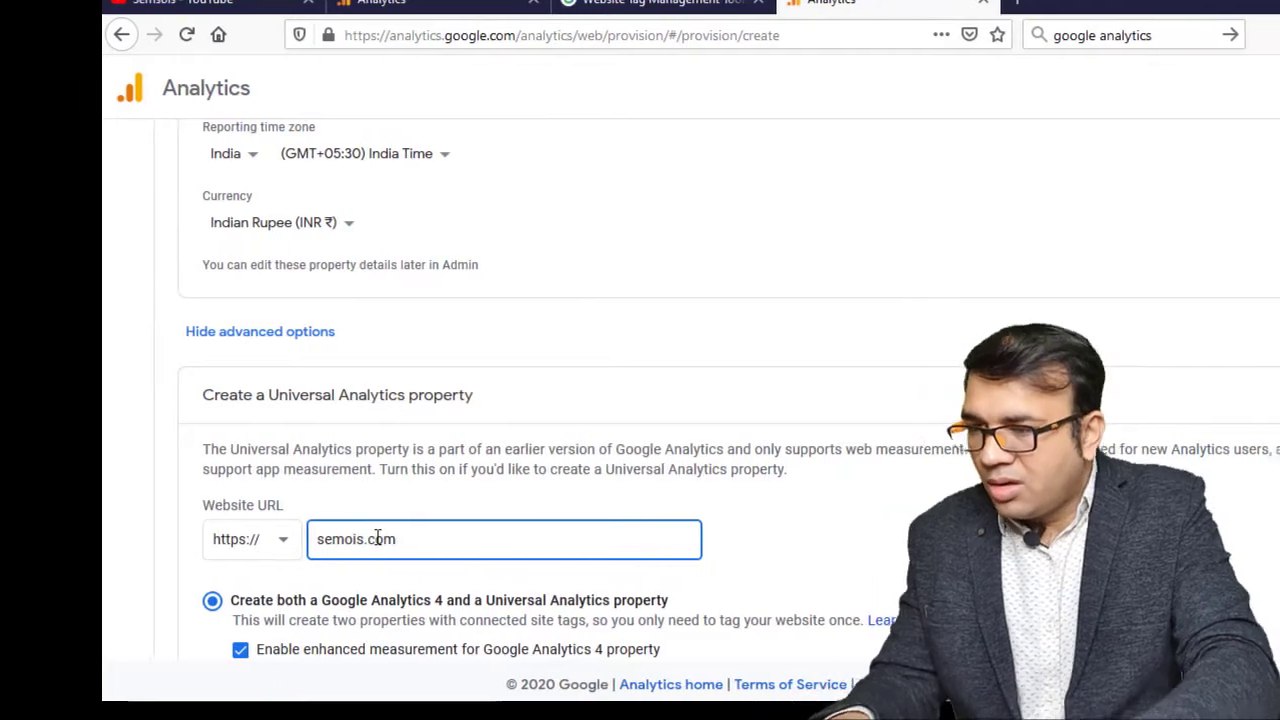
scroll(757, 490, "down", 2)
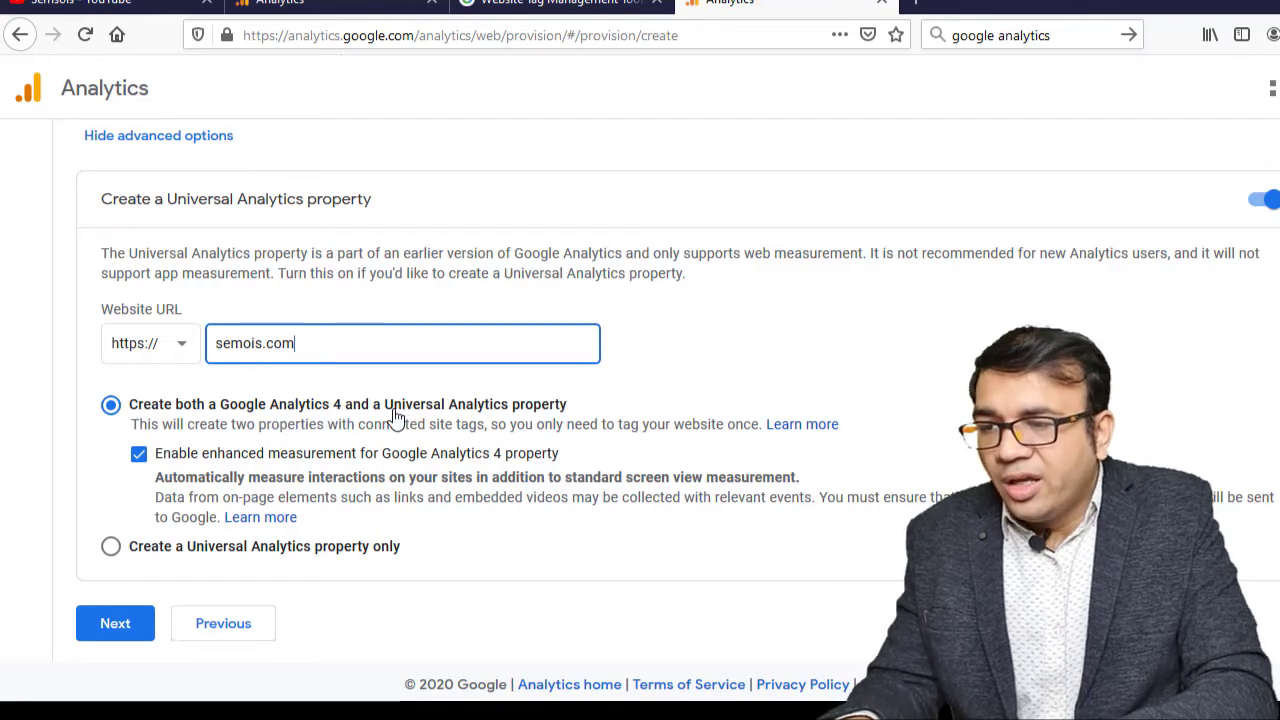
scroll(623, 409, "down", 1)
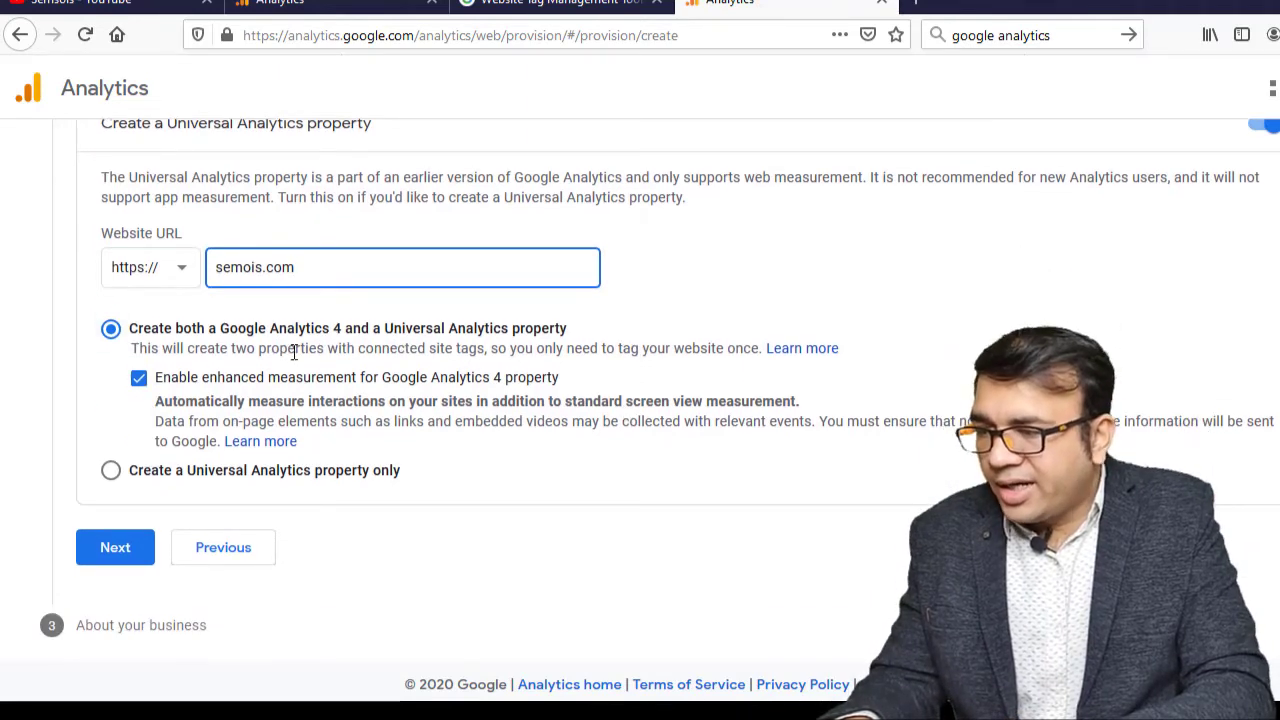
left_click(118, 553)
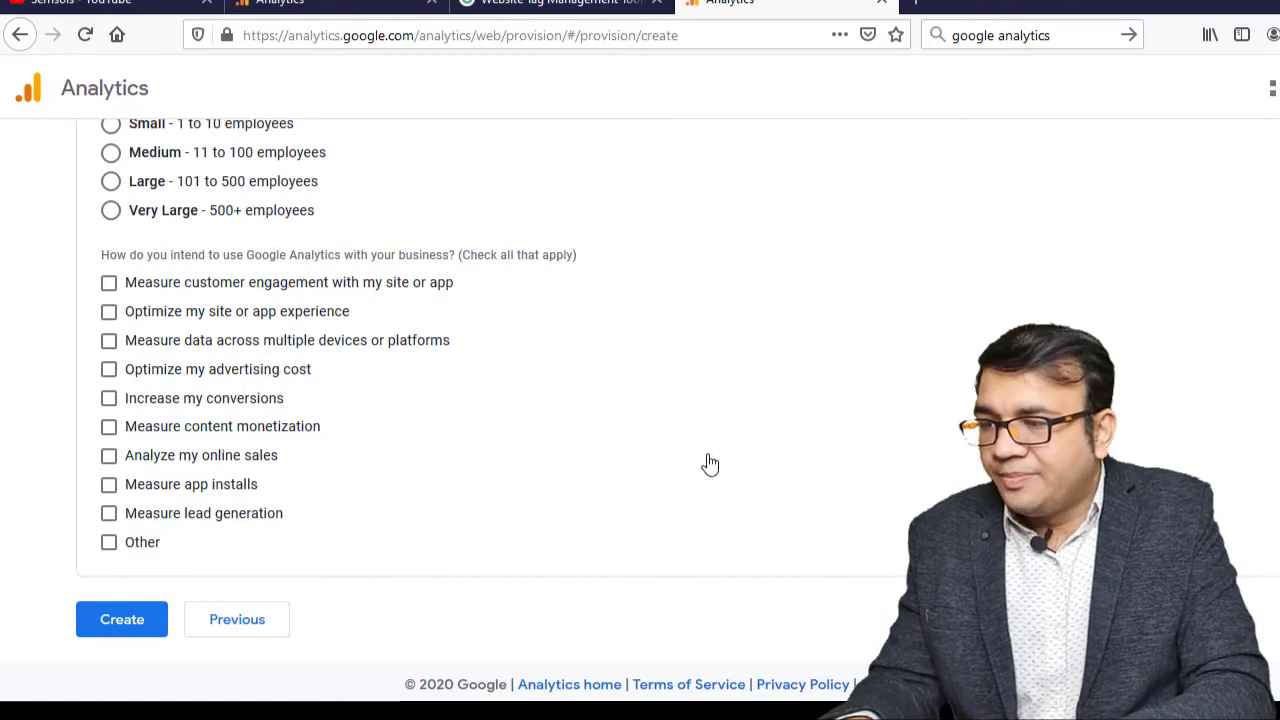
Set the industry category to Computers & Electronics and the business size to Medium - 11 to 100 employees
scroll(435, 333, "up", 3)
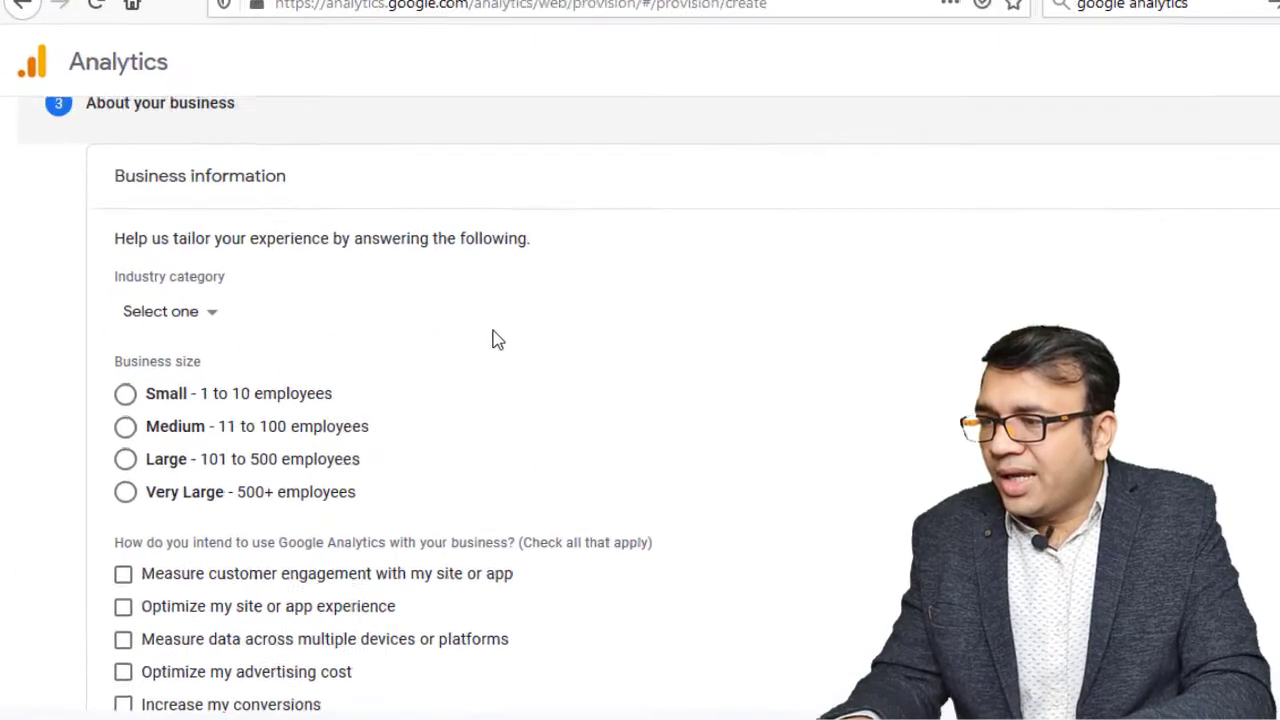
left_click(243, 332)
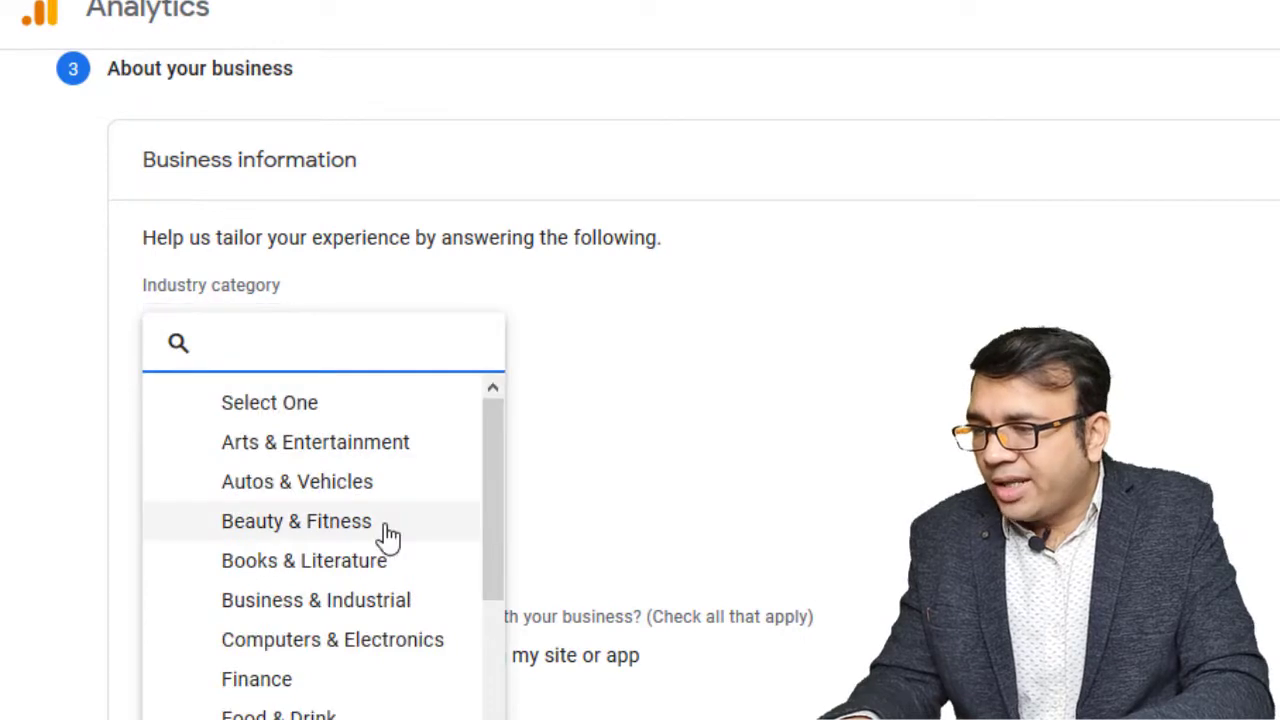
left_click(377, 642)
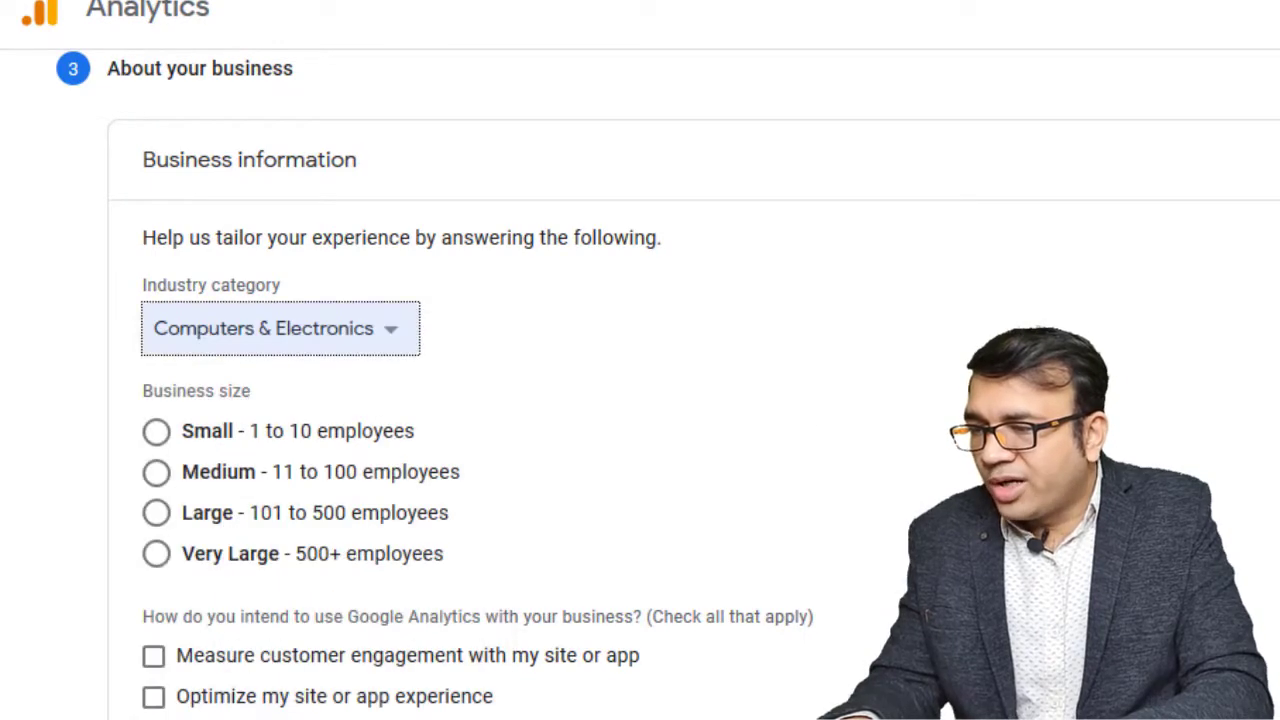
scroll(800, 440, "down", 1)
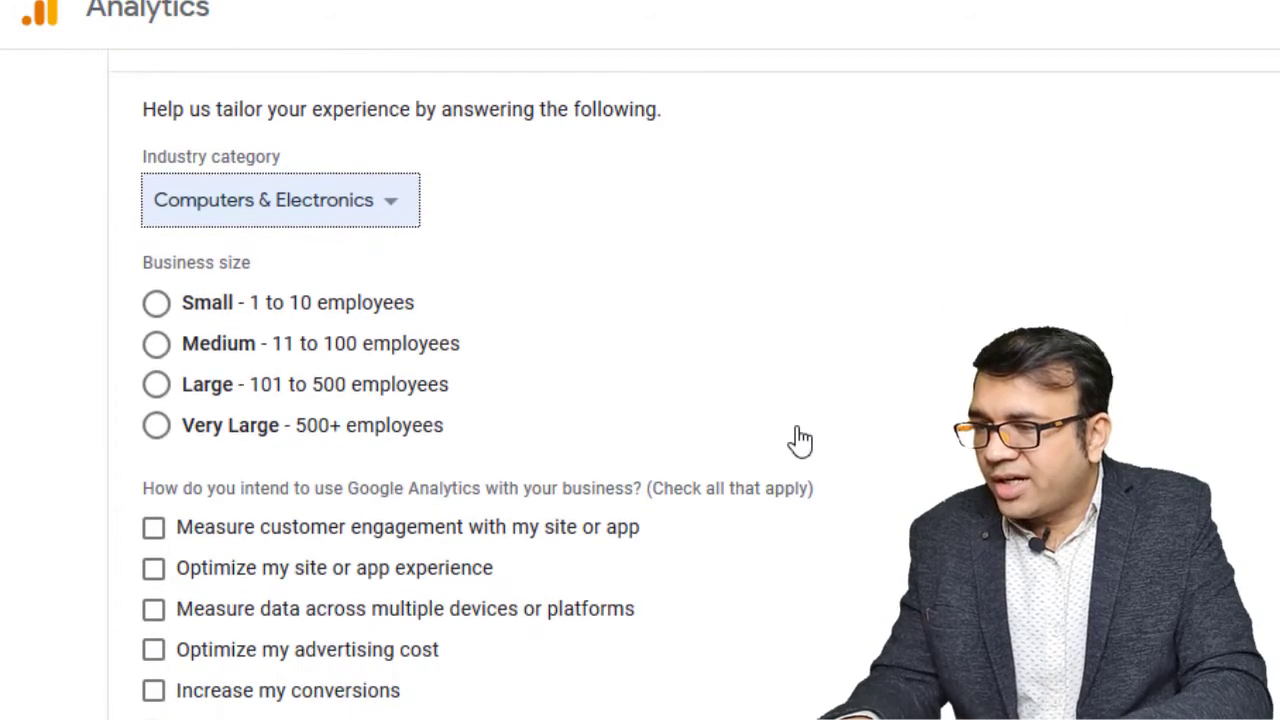
left_click(157, 345)
Select the first five intended uses, from measuring customer engagement through increasing conversions, and submit the account for creation
scroll(654, 318, "down", 1)
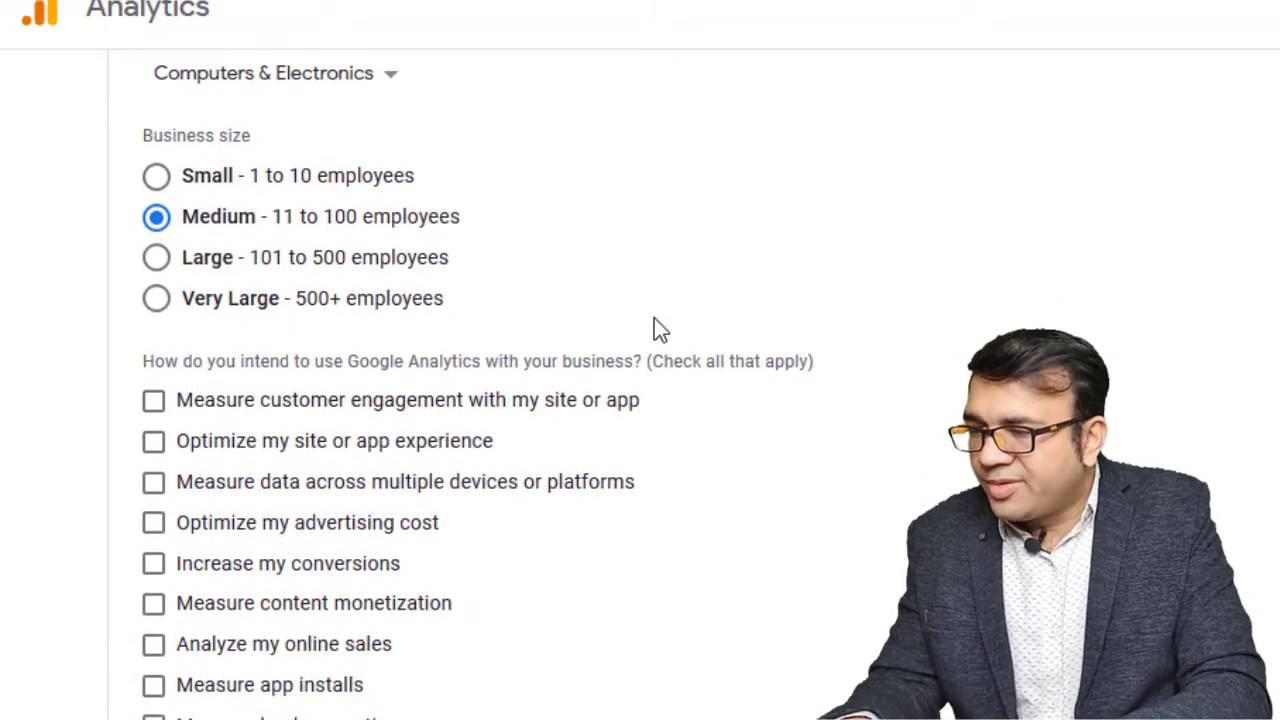
left_click(152, 393)
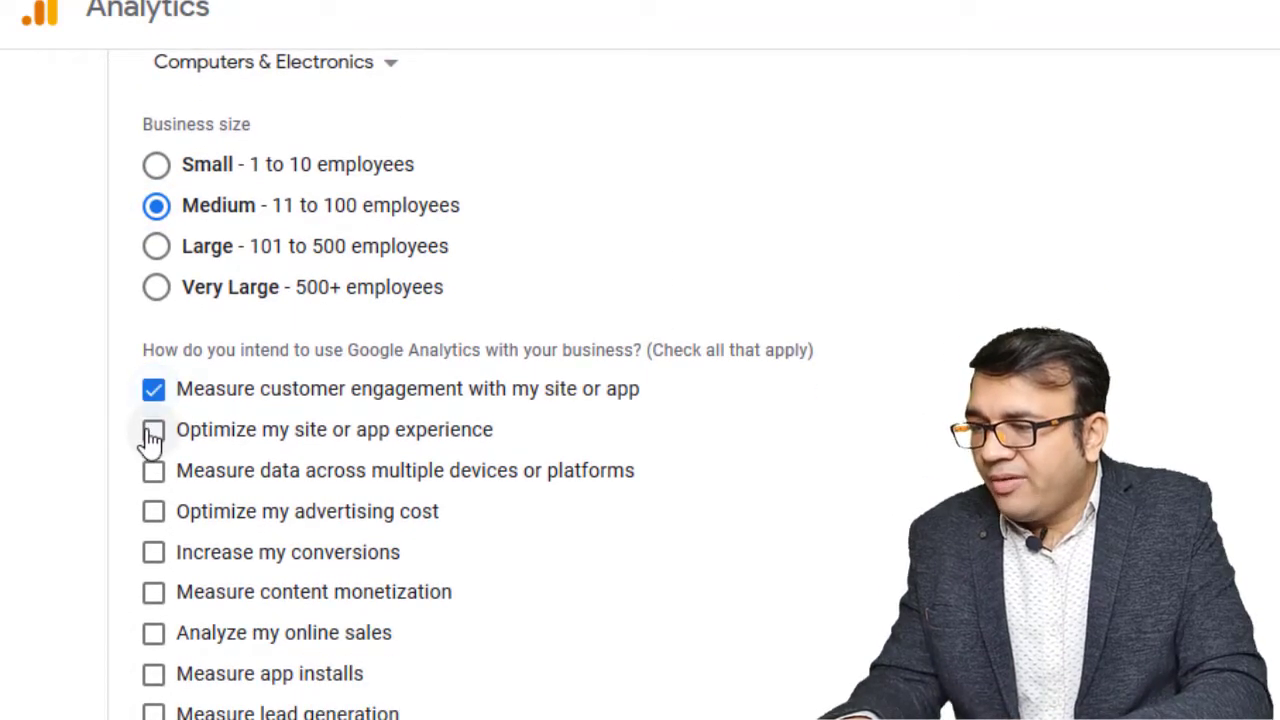
left_click(152, 432)
left_click(154, 472)
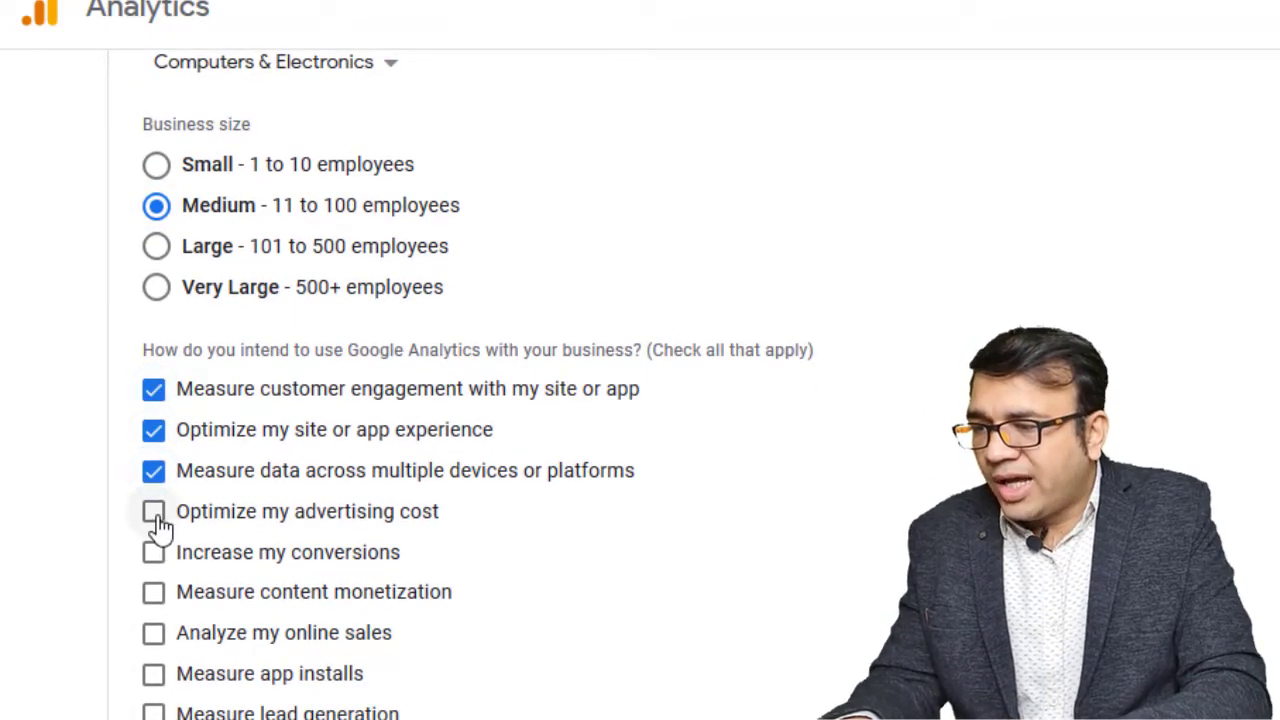
left_click(155, 513)
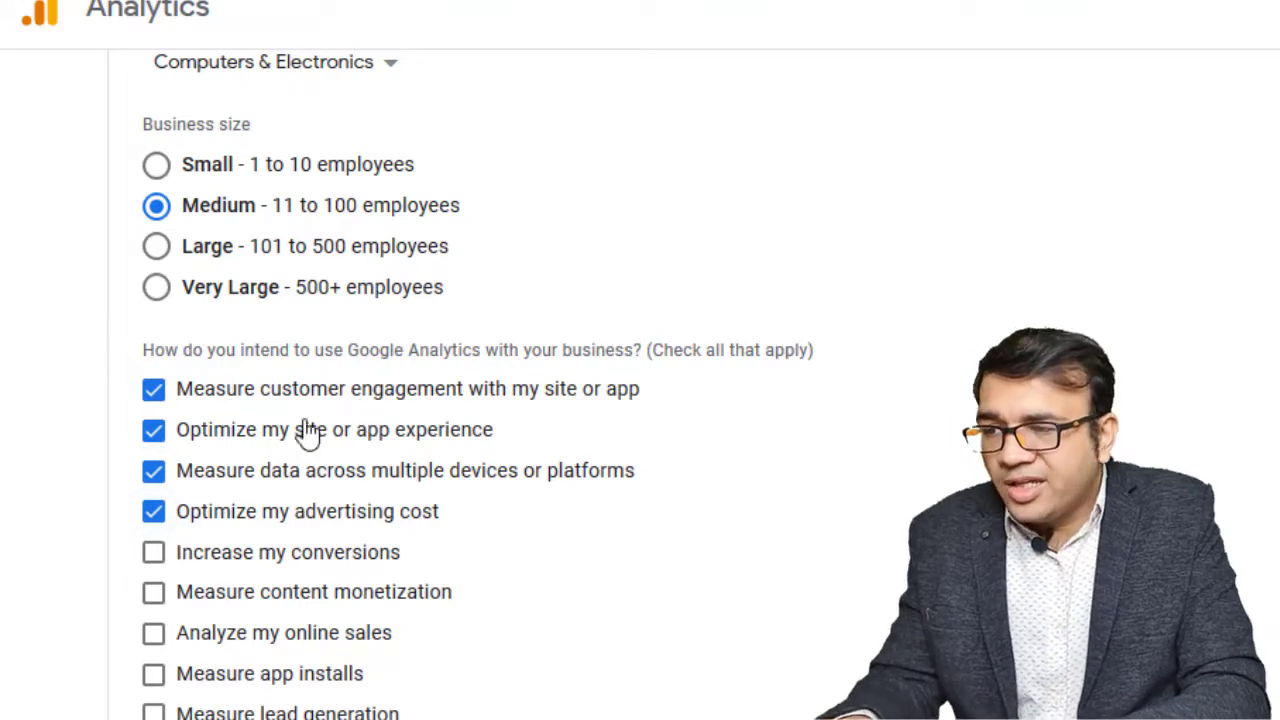
scroll(545, 452, "down", 1)
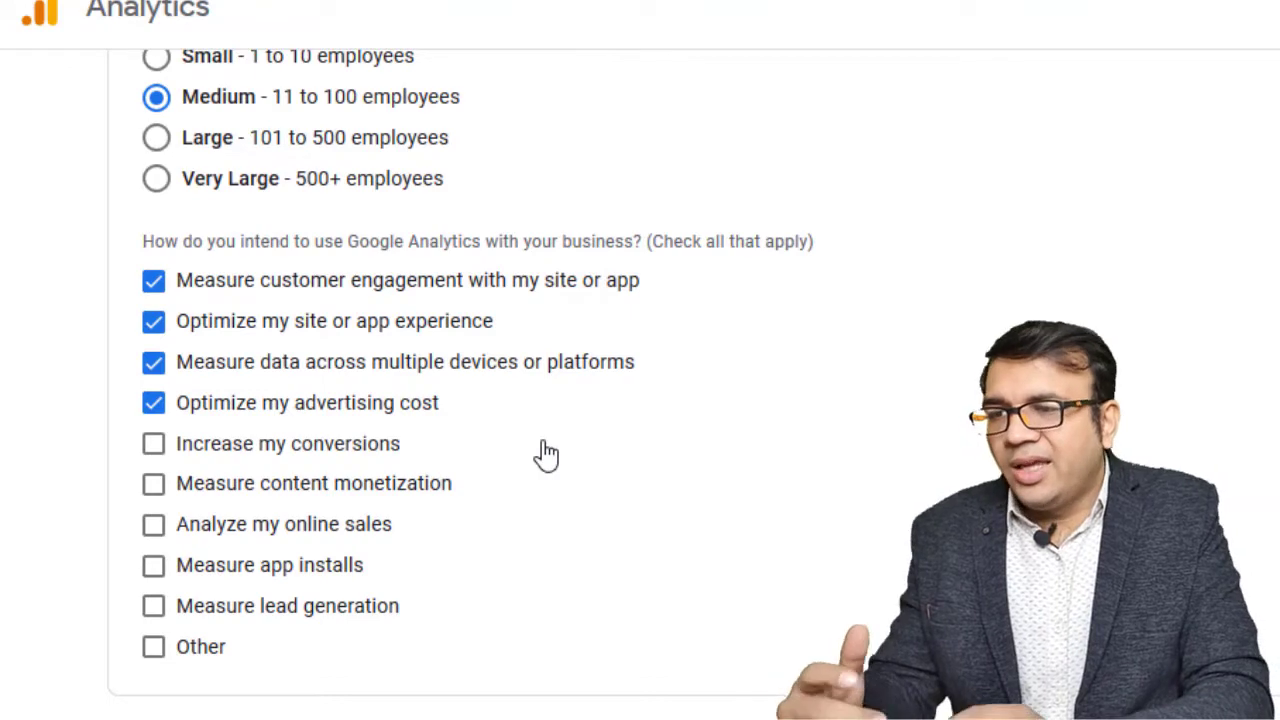
left_click(152, 448)
left_click(210, 718)
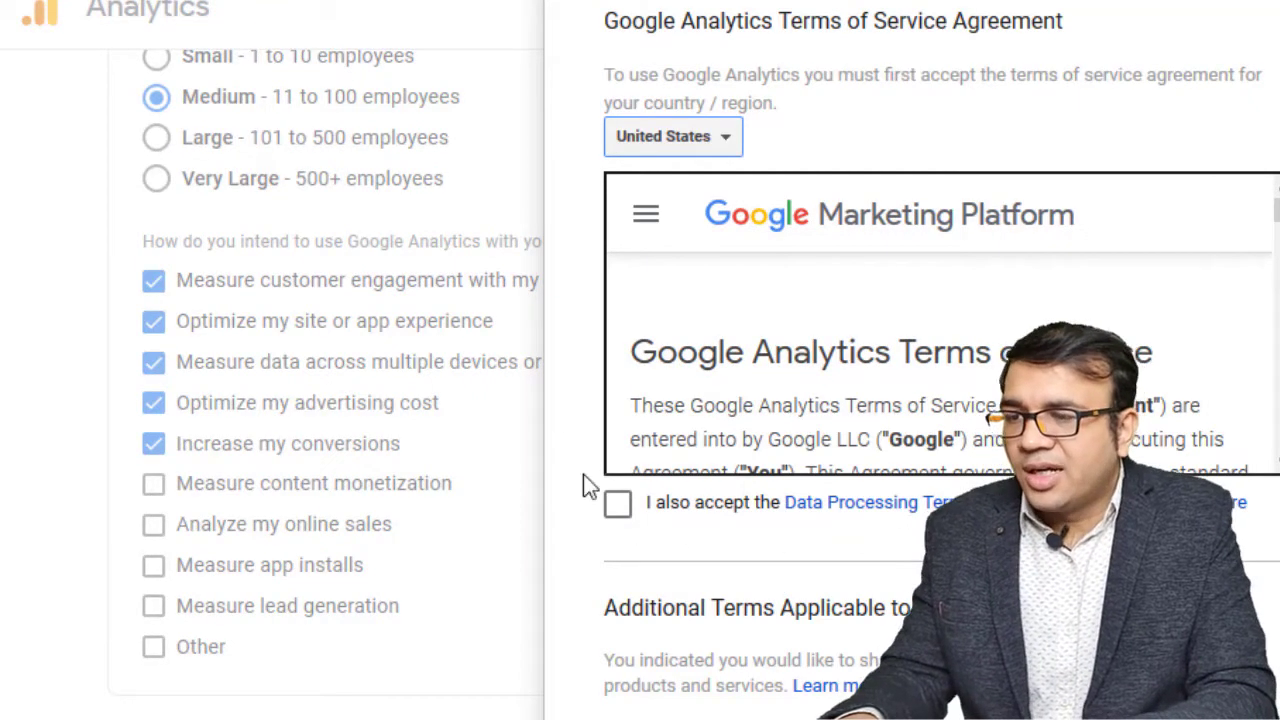
Accept the GDPR Data Processing Terms, the Measurement Controller-Controller Data Protection Terms and the Google Analytics Terms of Service Agreement
left_click(628, 512)
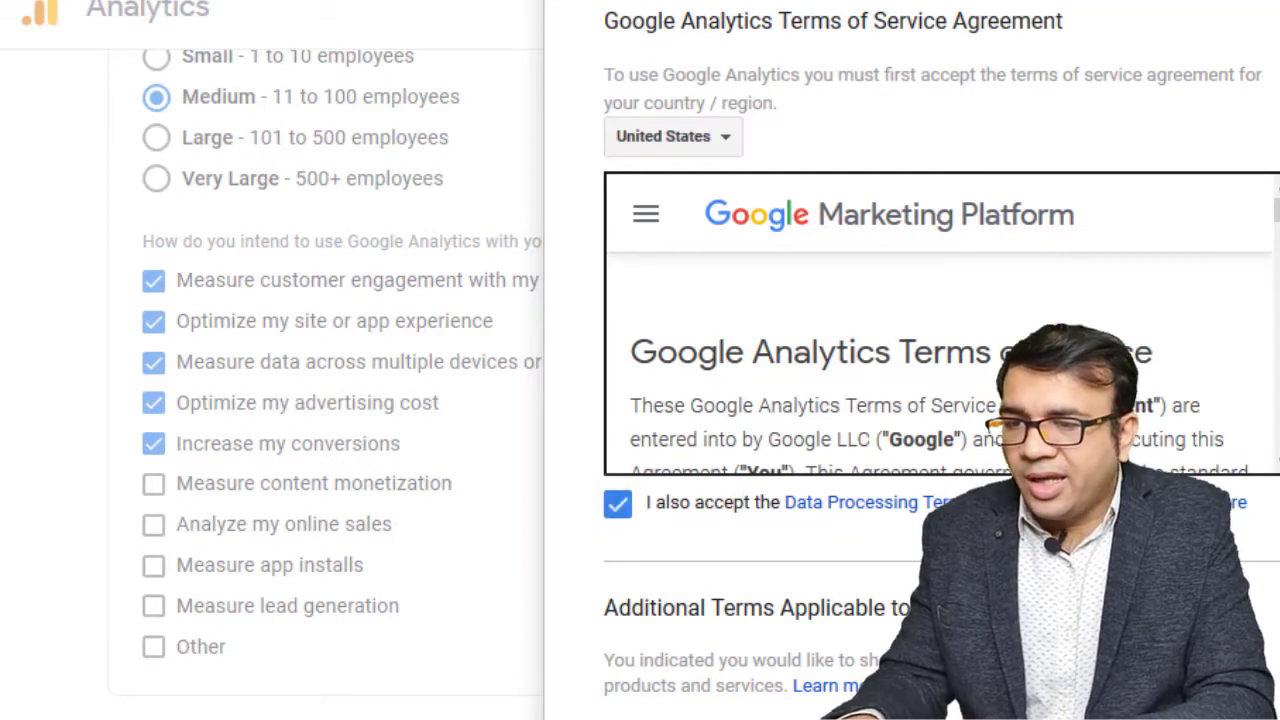
scroll(940, 320, "down", 10)
scroll(900, 400, "down", 8)
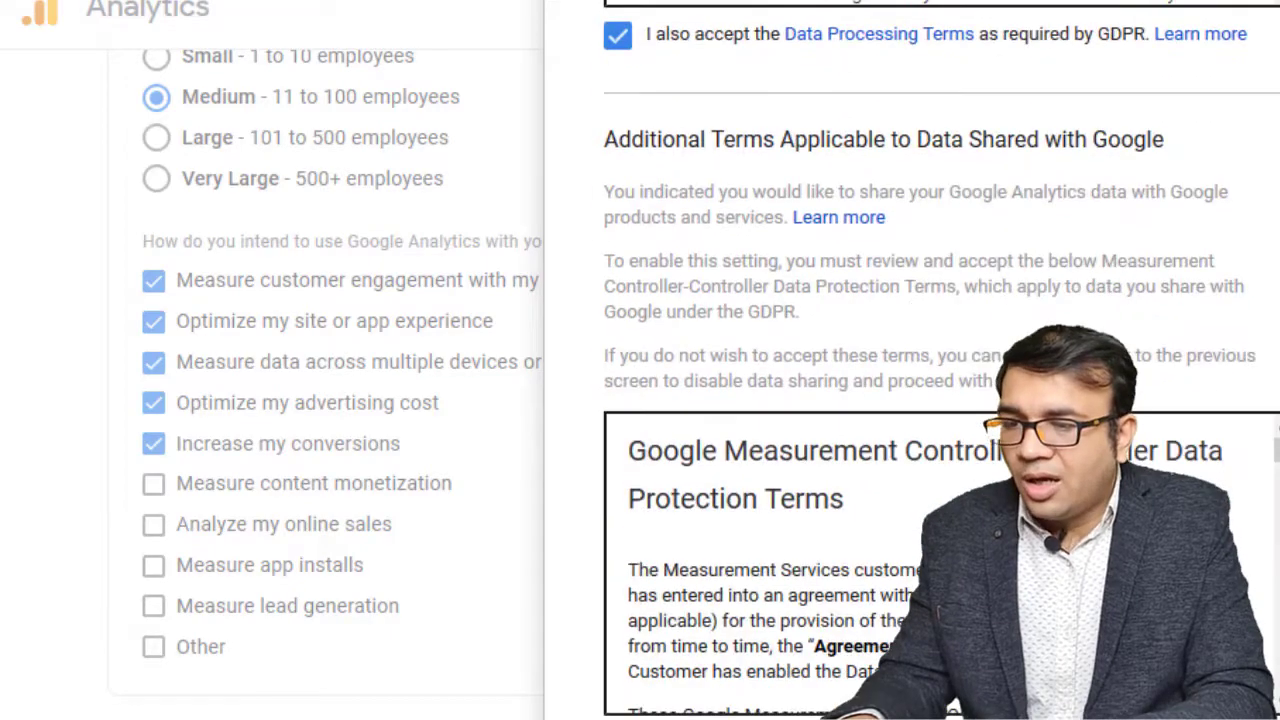
left_click(617, 602)
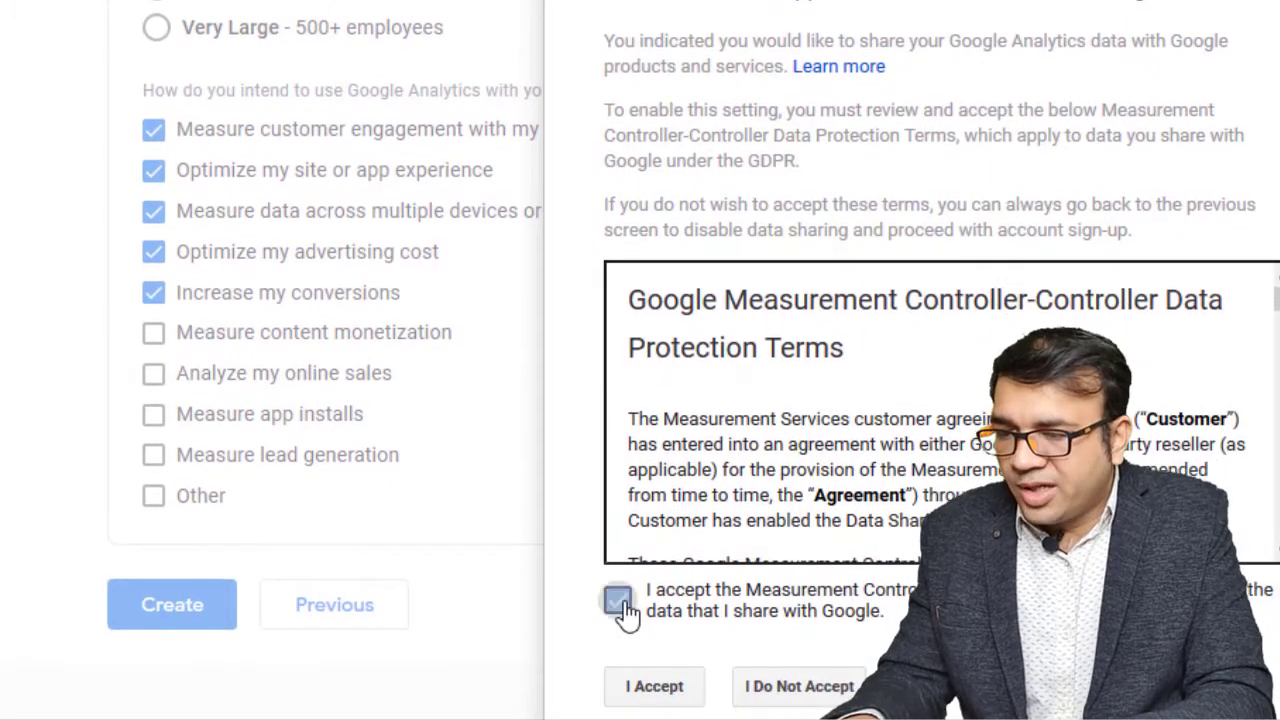
left_click(655, 688)
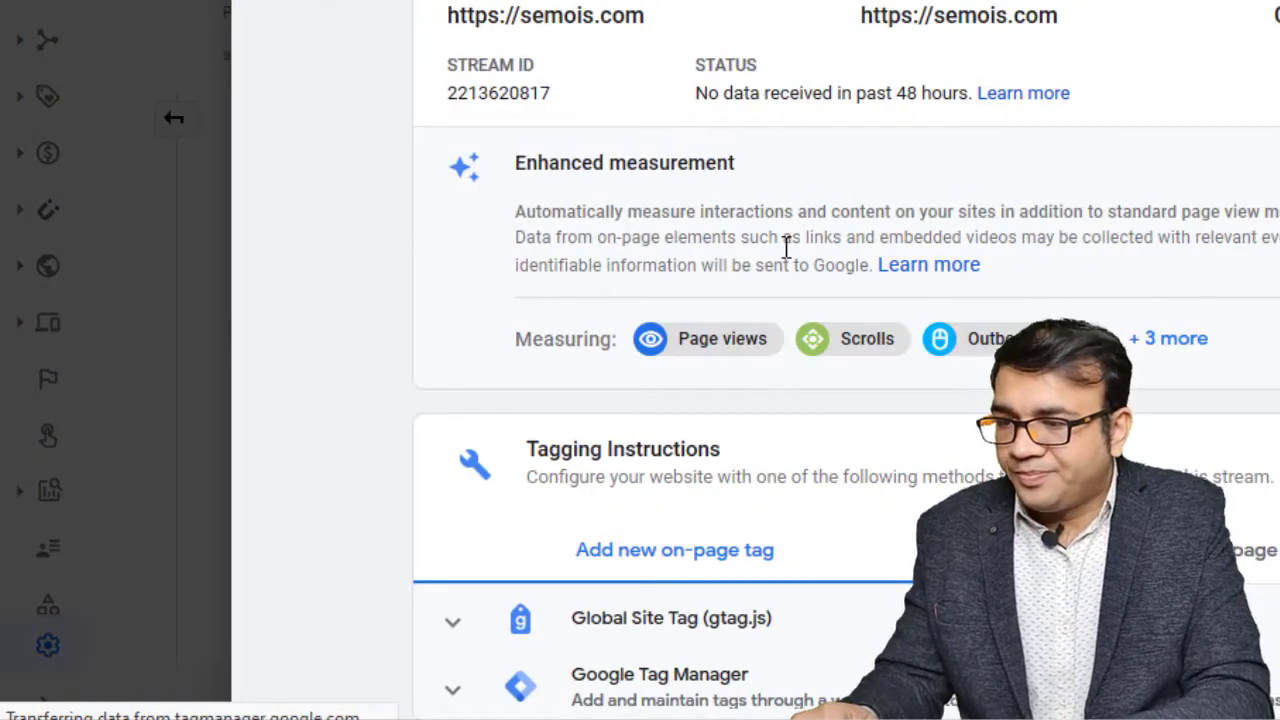
Review the web stream's measurement and tagging options, and select the connected Universal Analytics ID in its Connected Site Tags
scroll(787, 262, "down", 3)
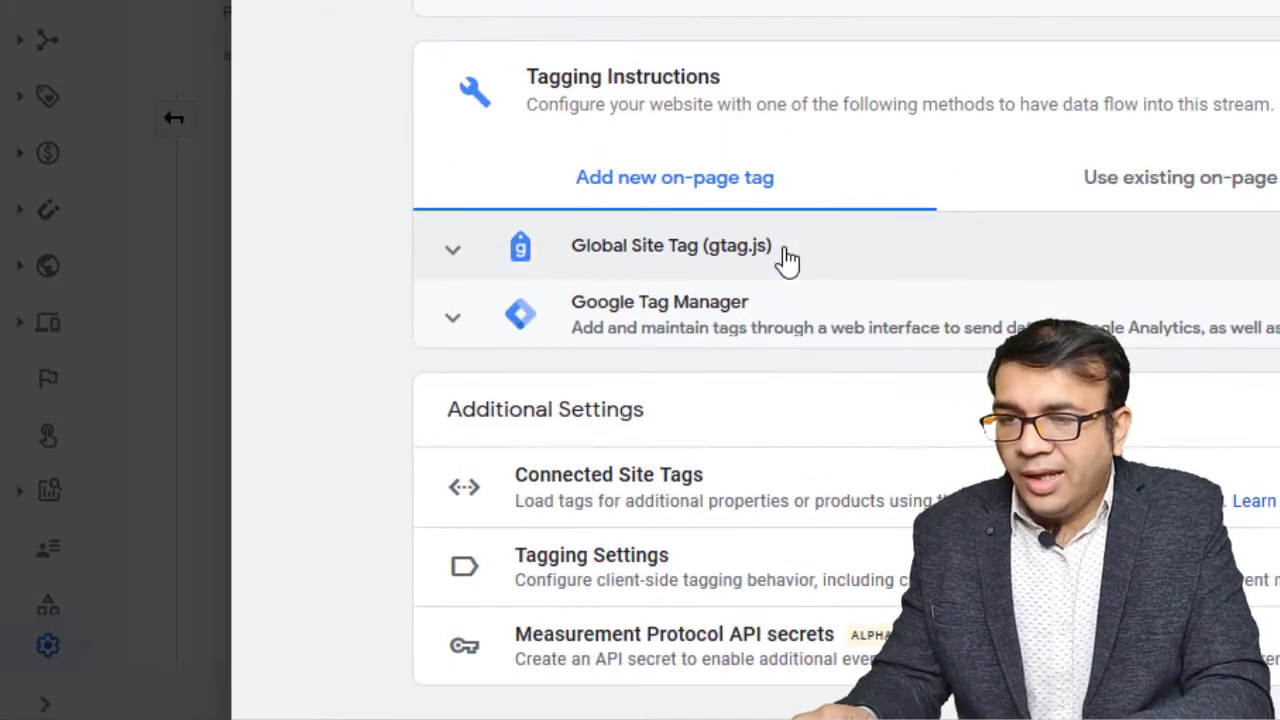
scroll(787, 262, "up", 3)
scroll(787, 262, "down", 3)
scroll(787, 262, "up", 2)
scroll(787, 262, "down", 3)
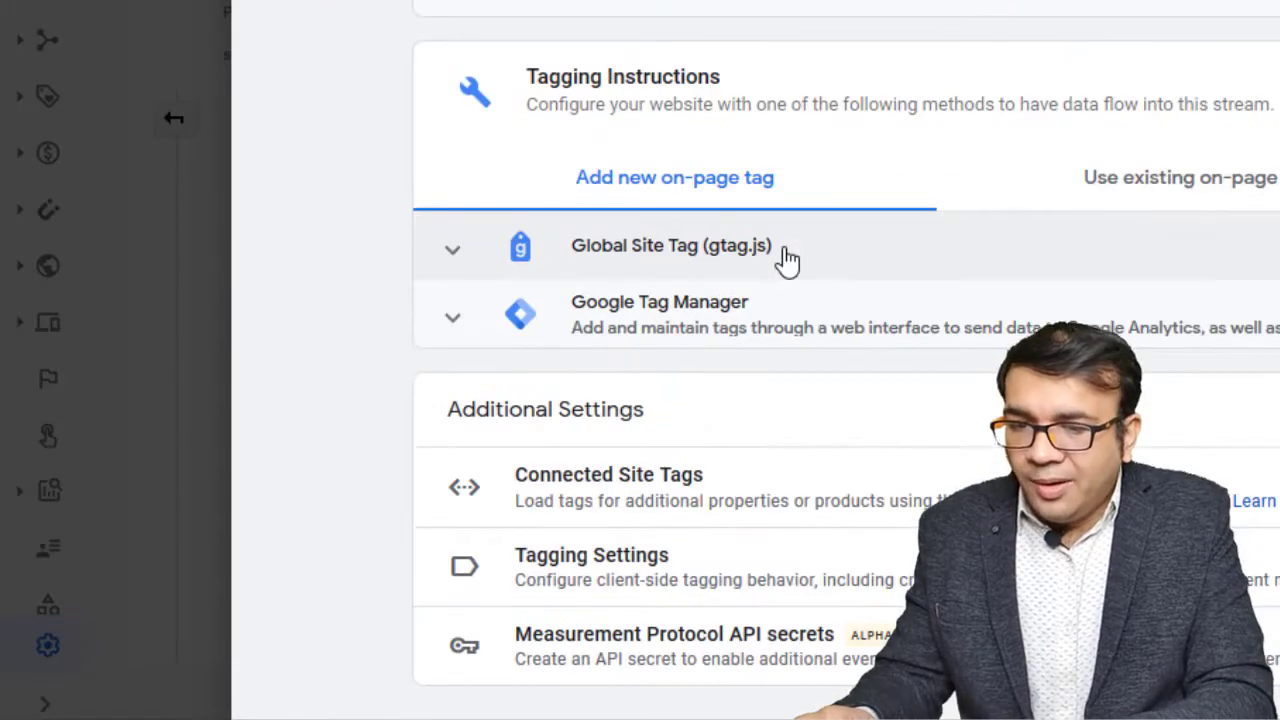
scroll(843, 163, "up", 4)
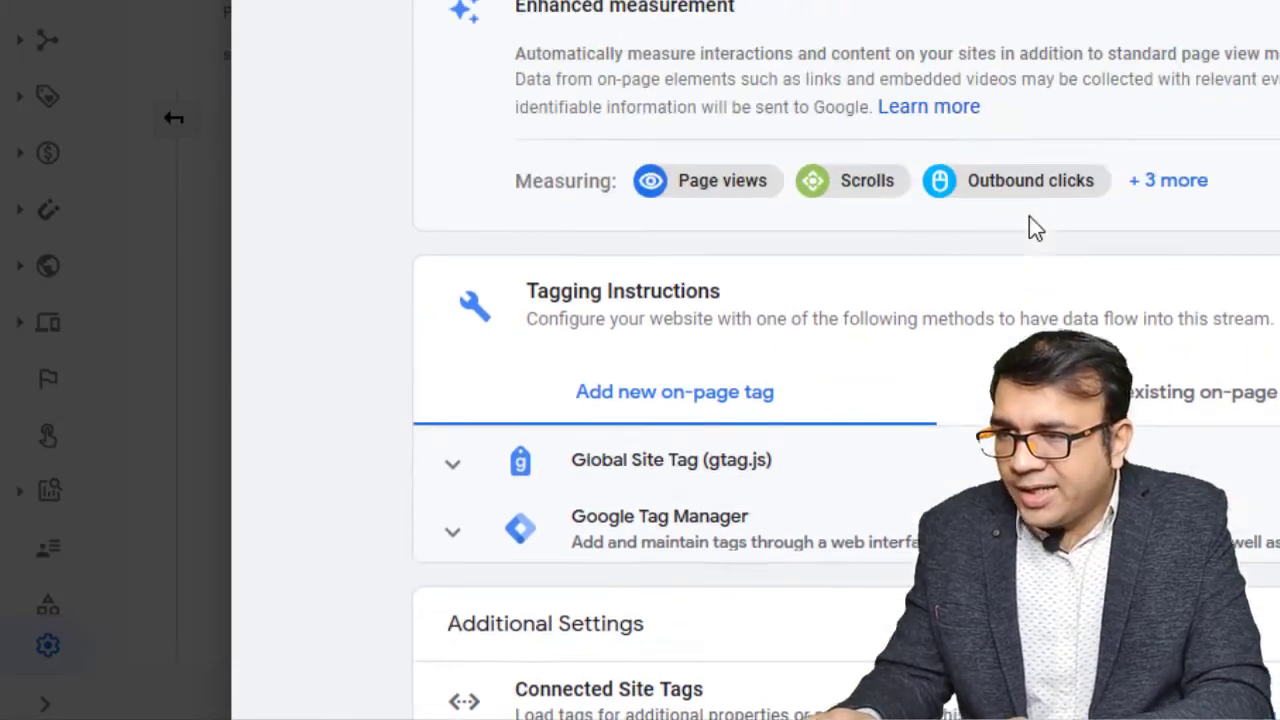
scroll(843, 163, "down", 4)
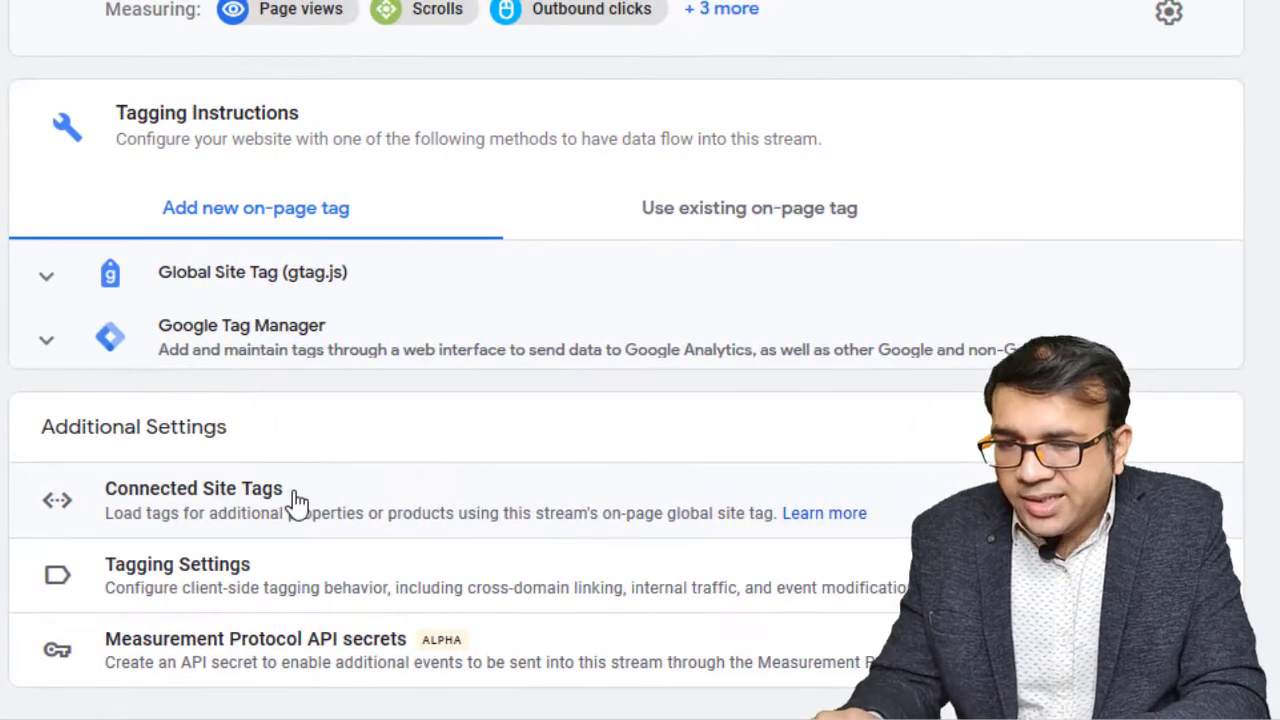
left_click(297, 500)
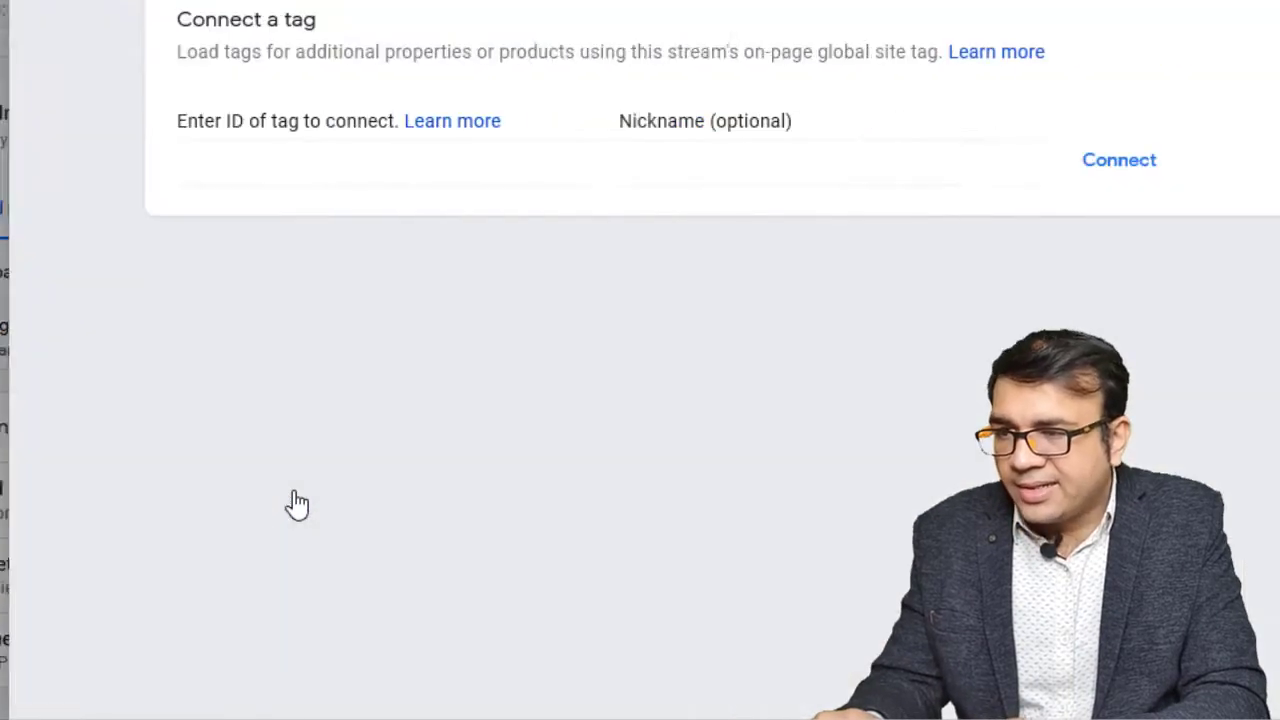
double_click(152, 331)
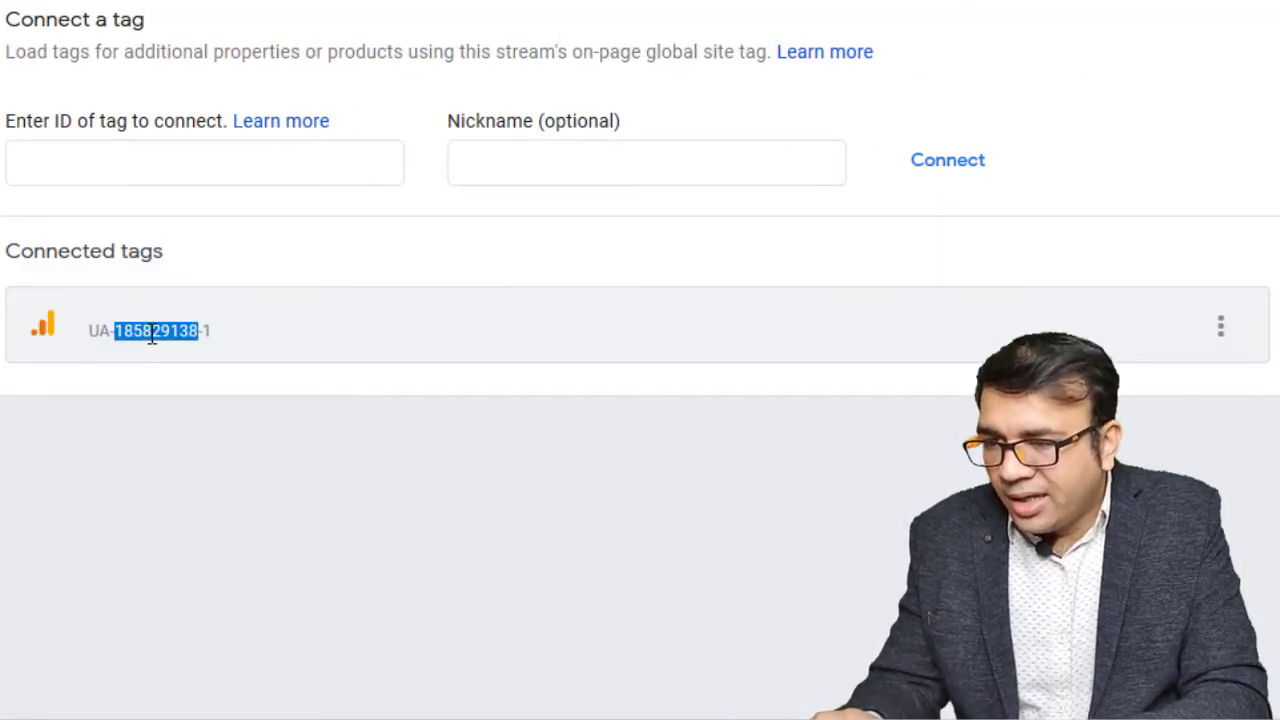
triple_click(152, 337)
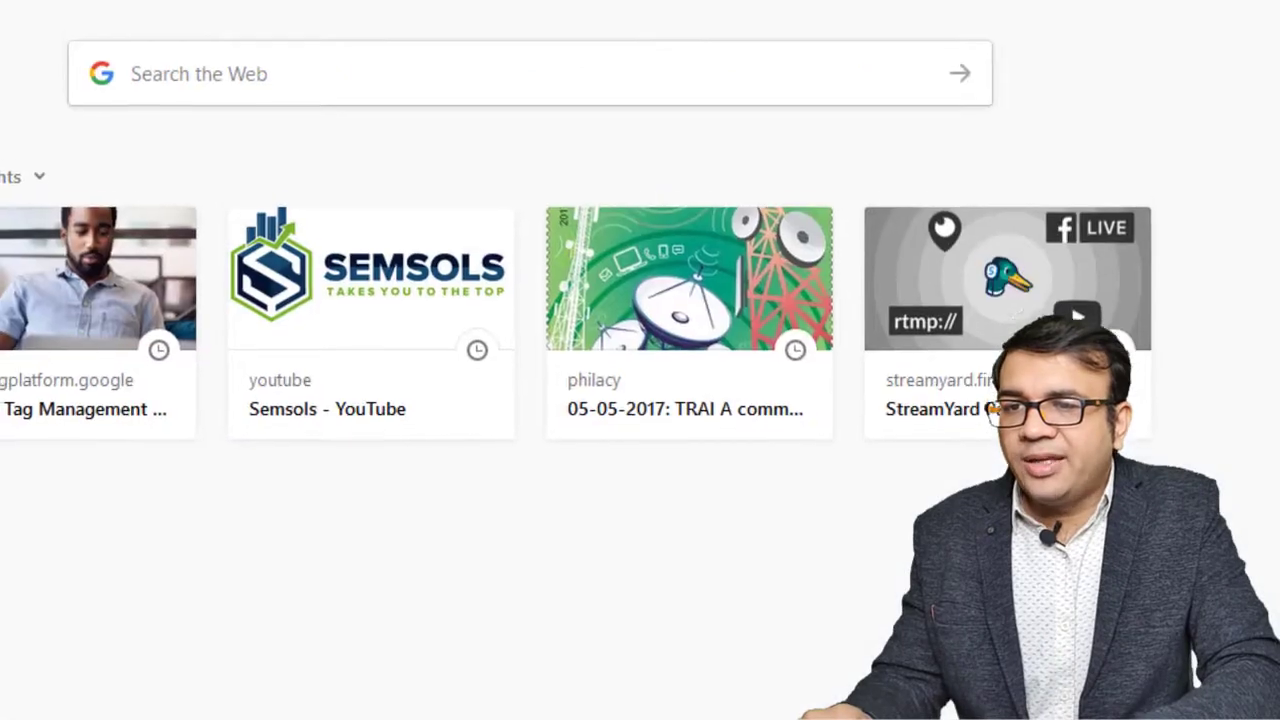
Search the web for "google tag manager" and sign in to Tag Manager from its Google Marketing Platform page
left_click(960, 12)
type("goo")
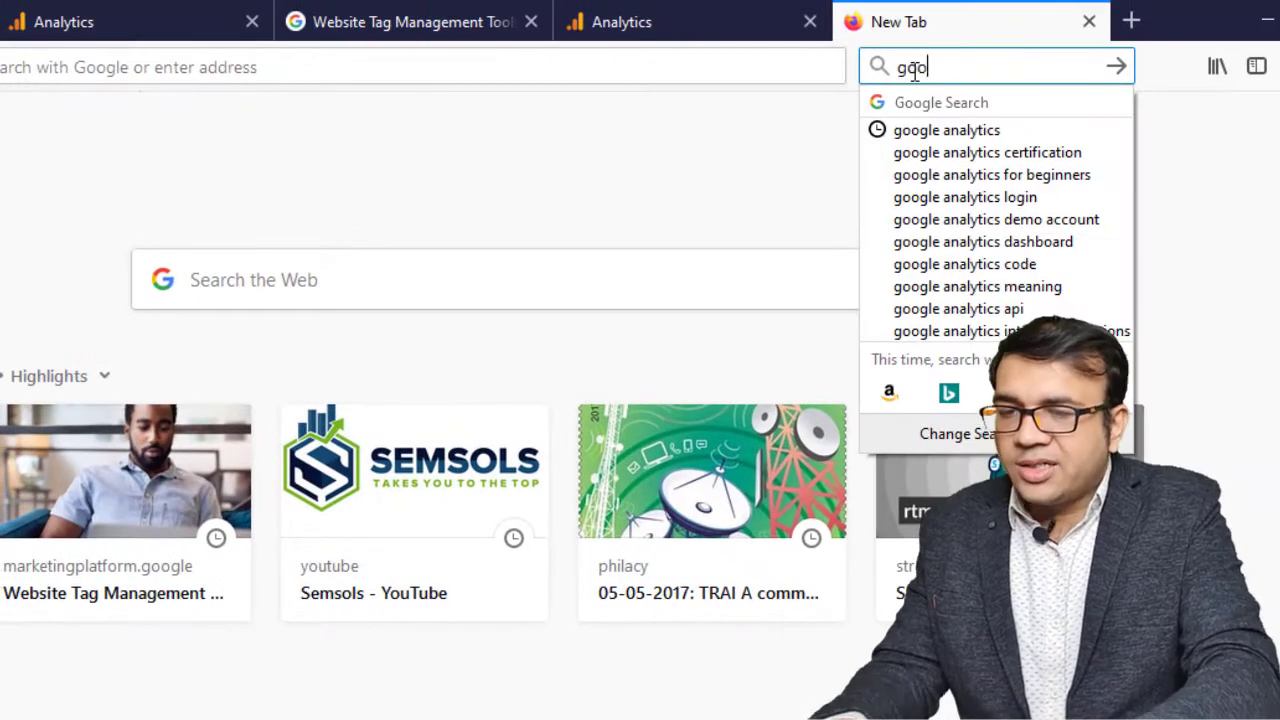
type("gle tag ")
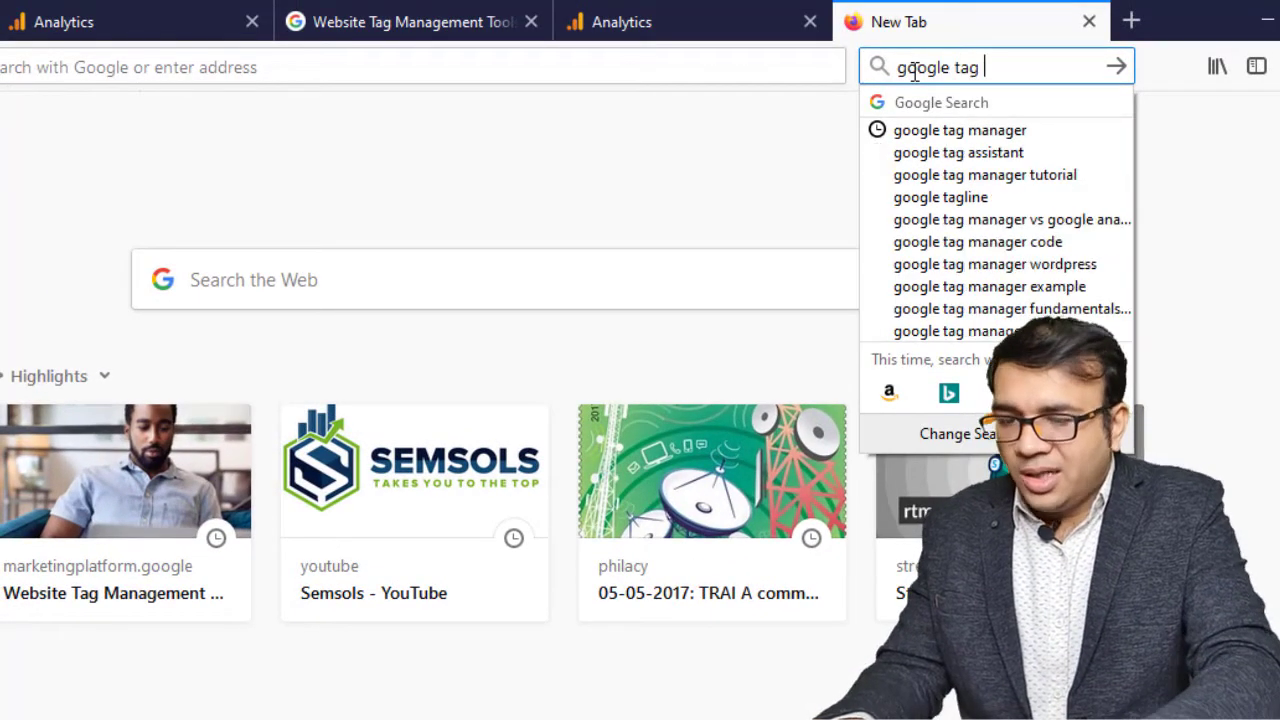
type("manager")
key("Return")
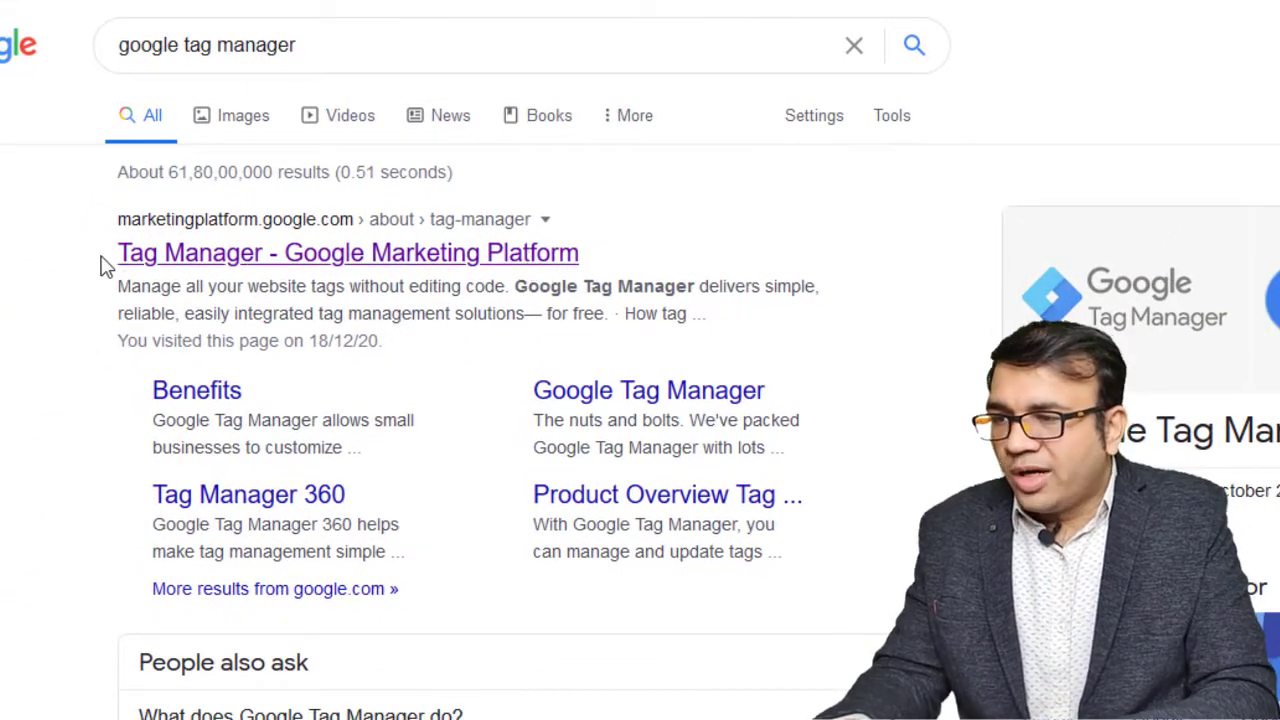
left_click(327, 266)
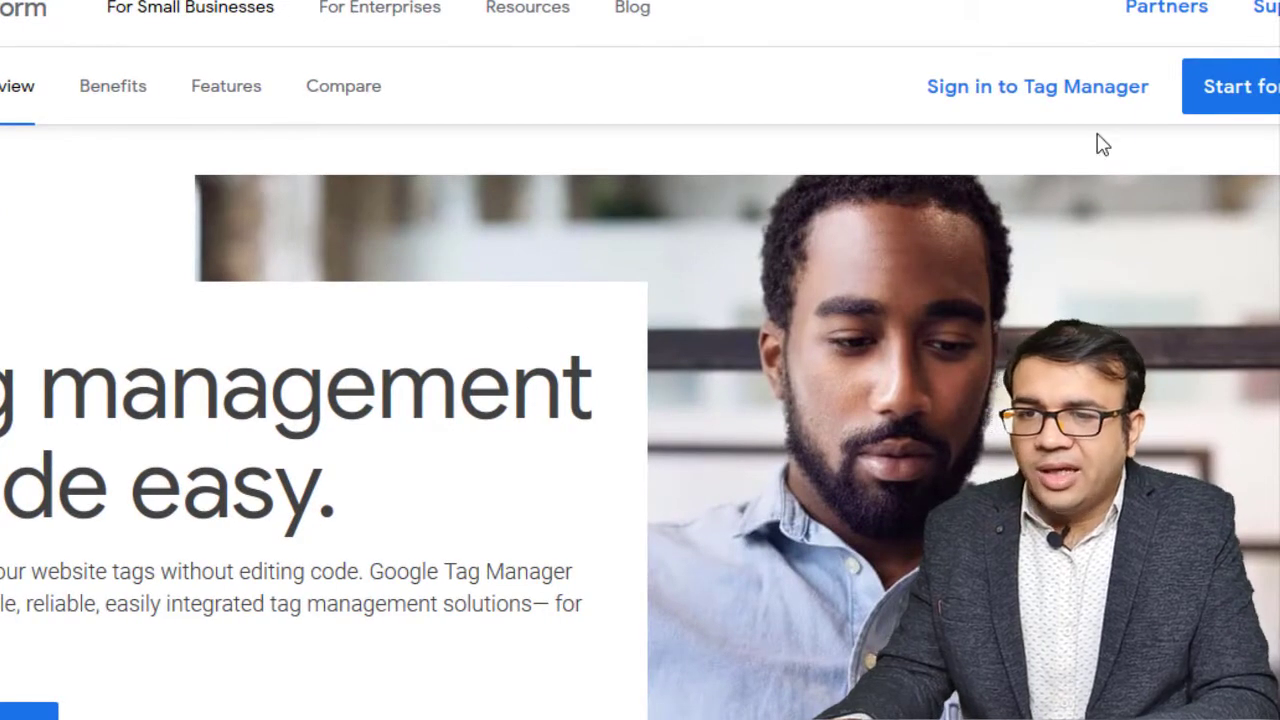
left_click(1021, 92)
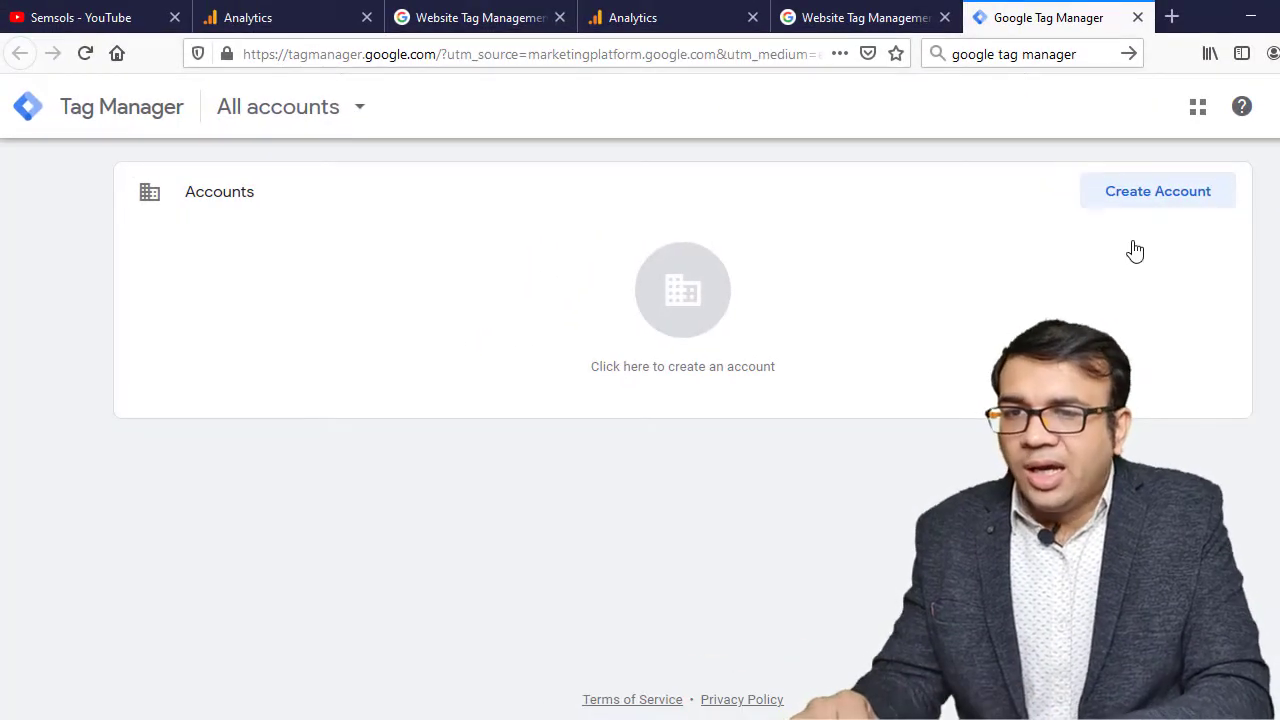
Start a new Tag Manager account with the name semsois and the country India
left_click(1148, 197)
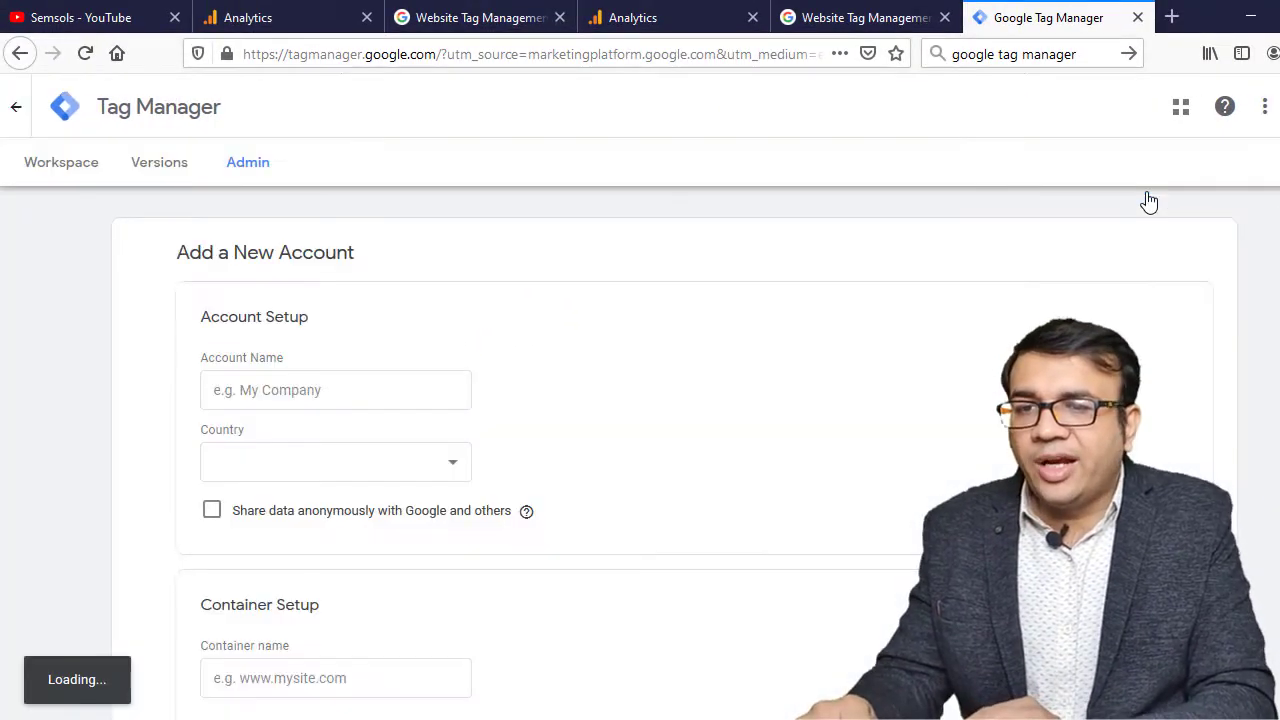
left_click(417, 397)
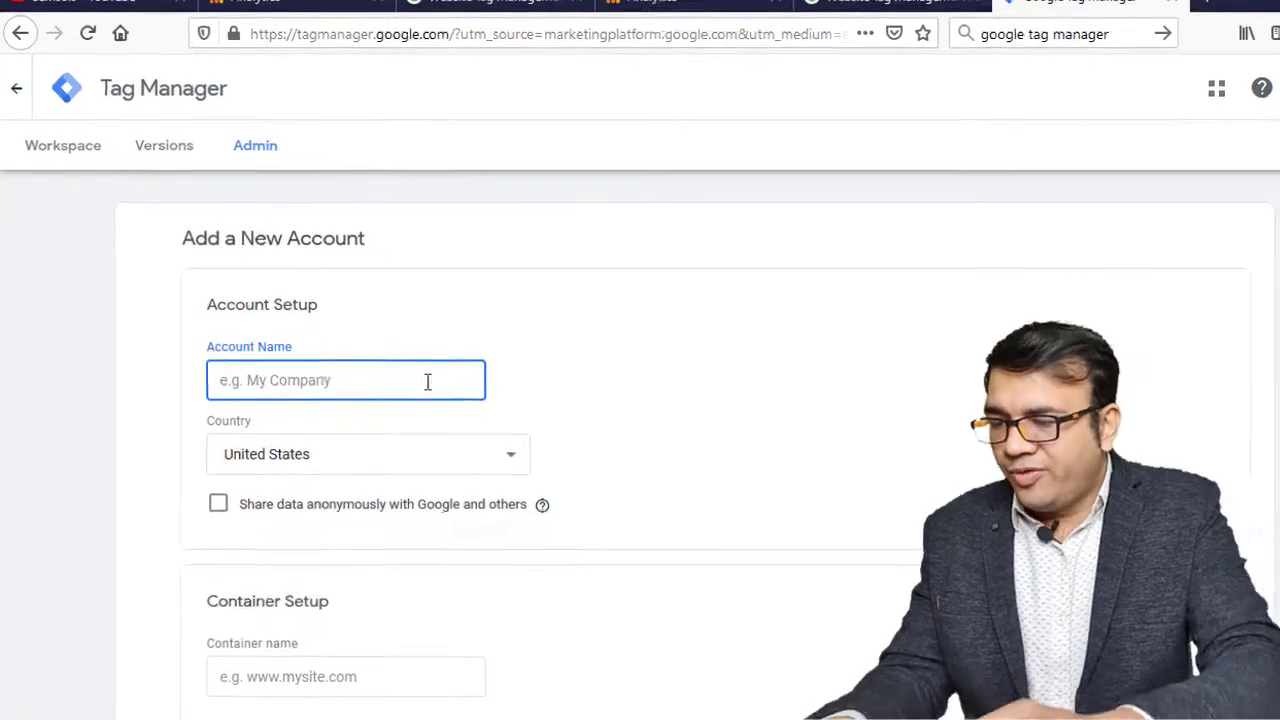
type("semsois")
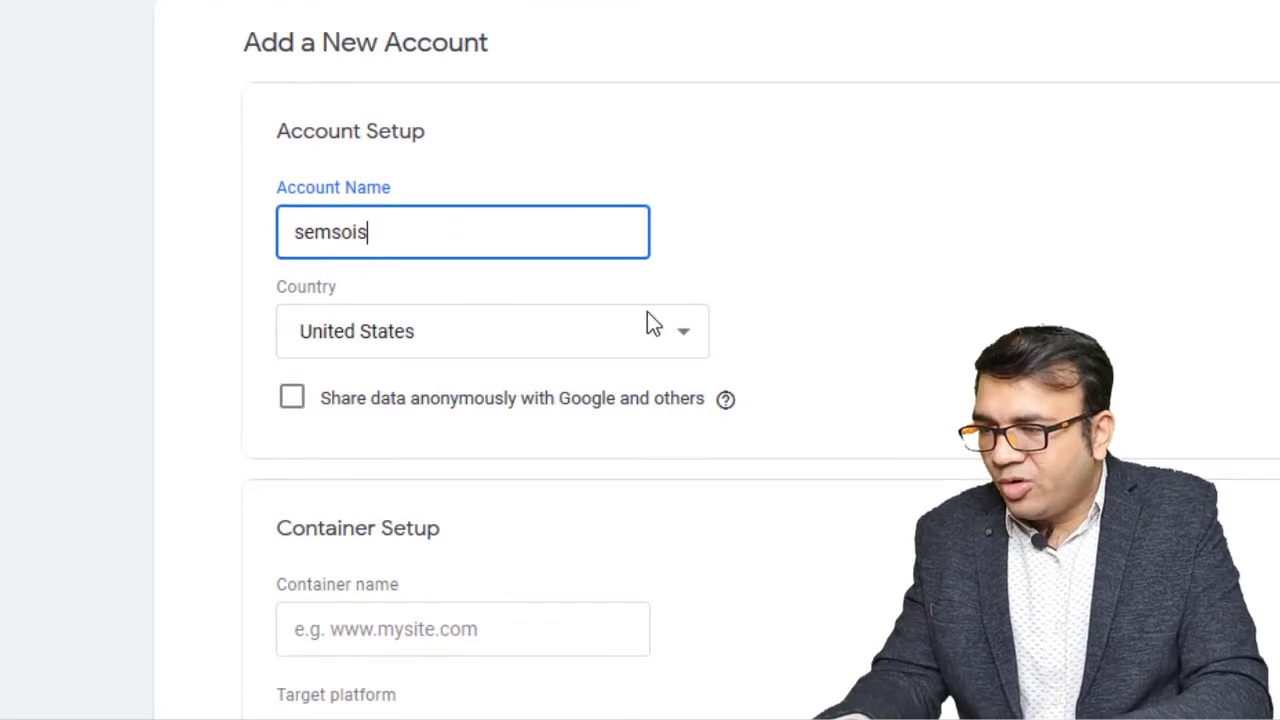
left_click(621, 353)
type("india")
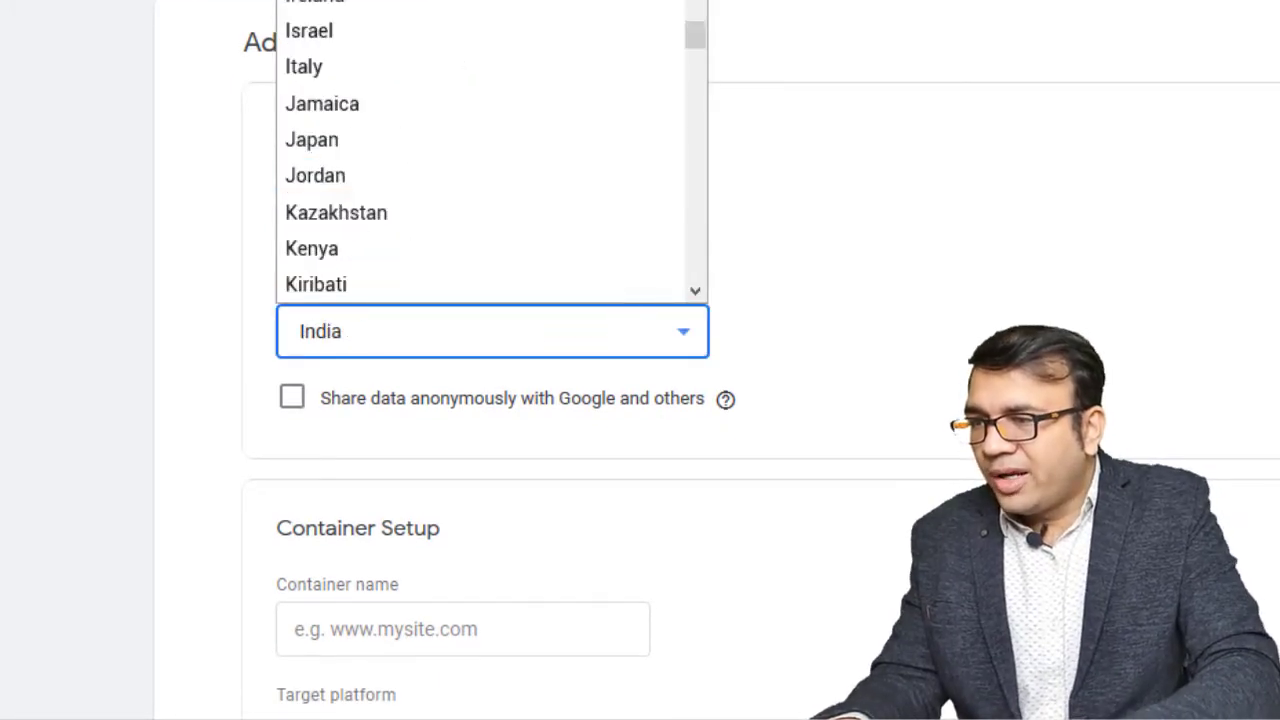
left_click(626, 364)
left_click(843, 284)
Name the new account's container semsois
scroll(843, 290, "down", 5)
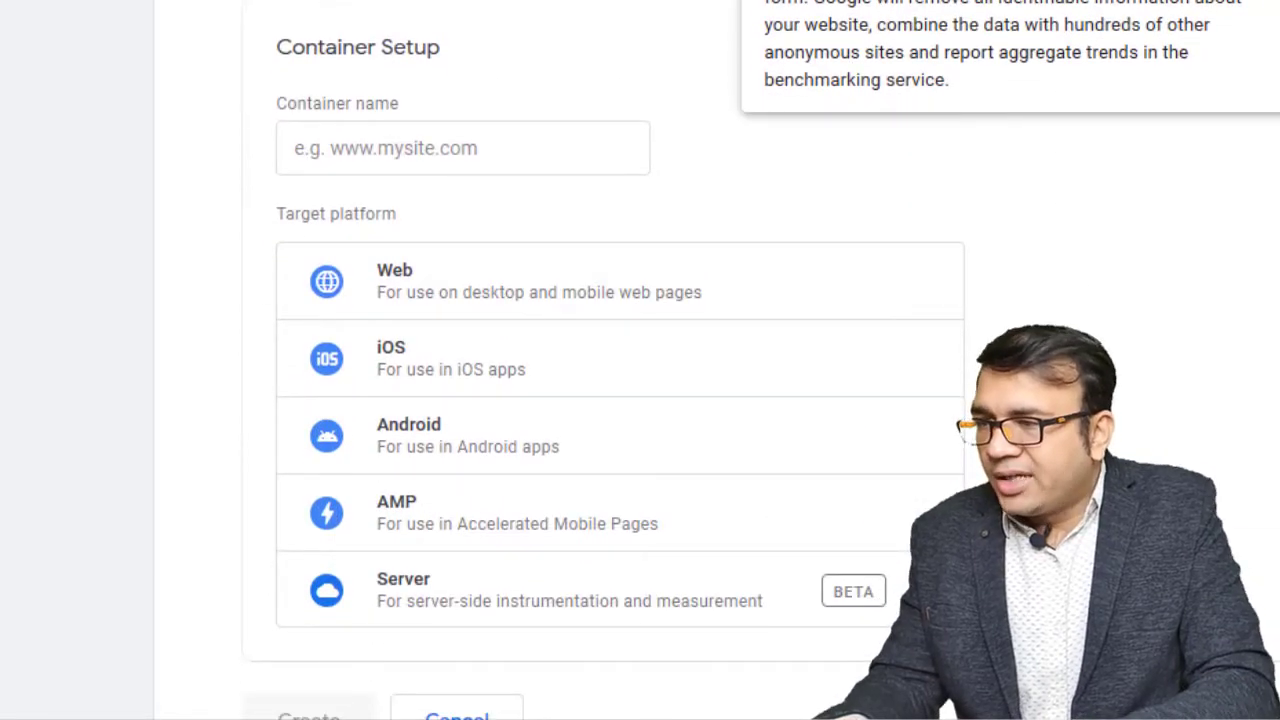
left_click(458, 294)
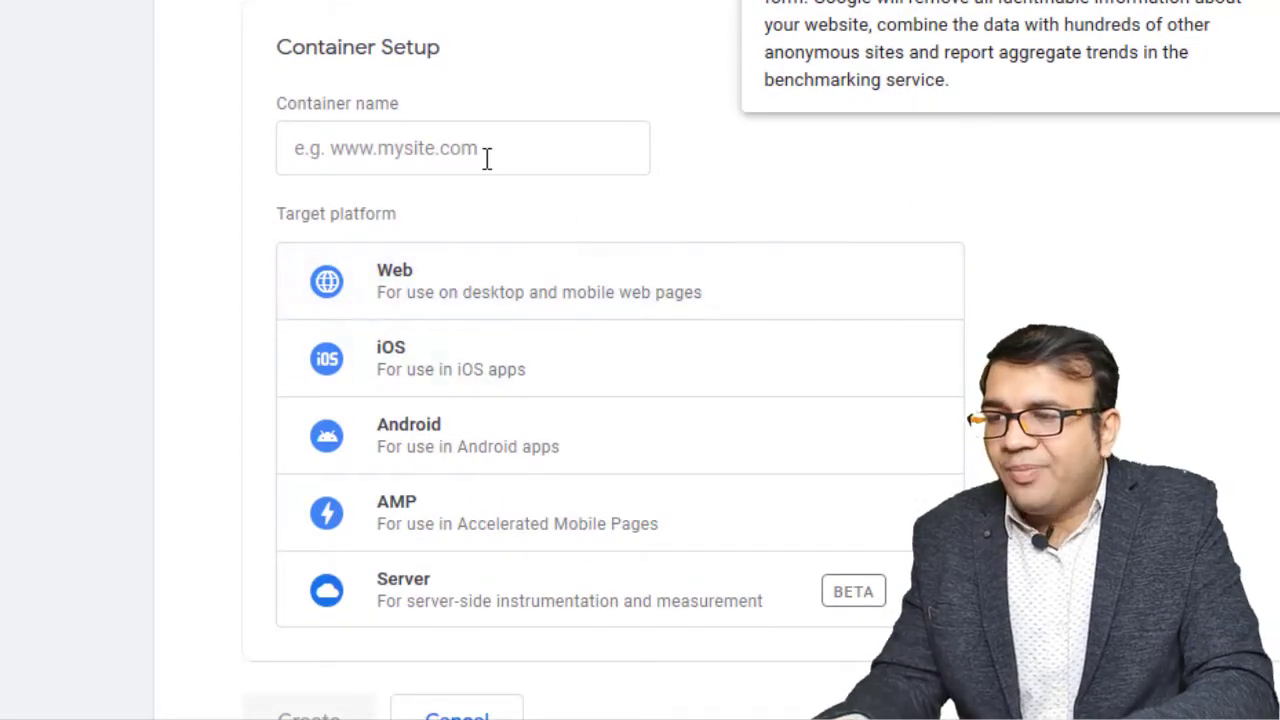
left_click(572, 154)
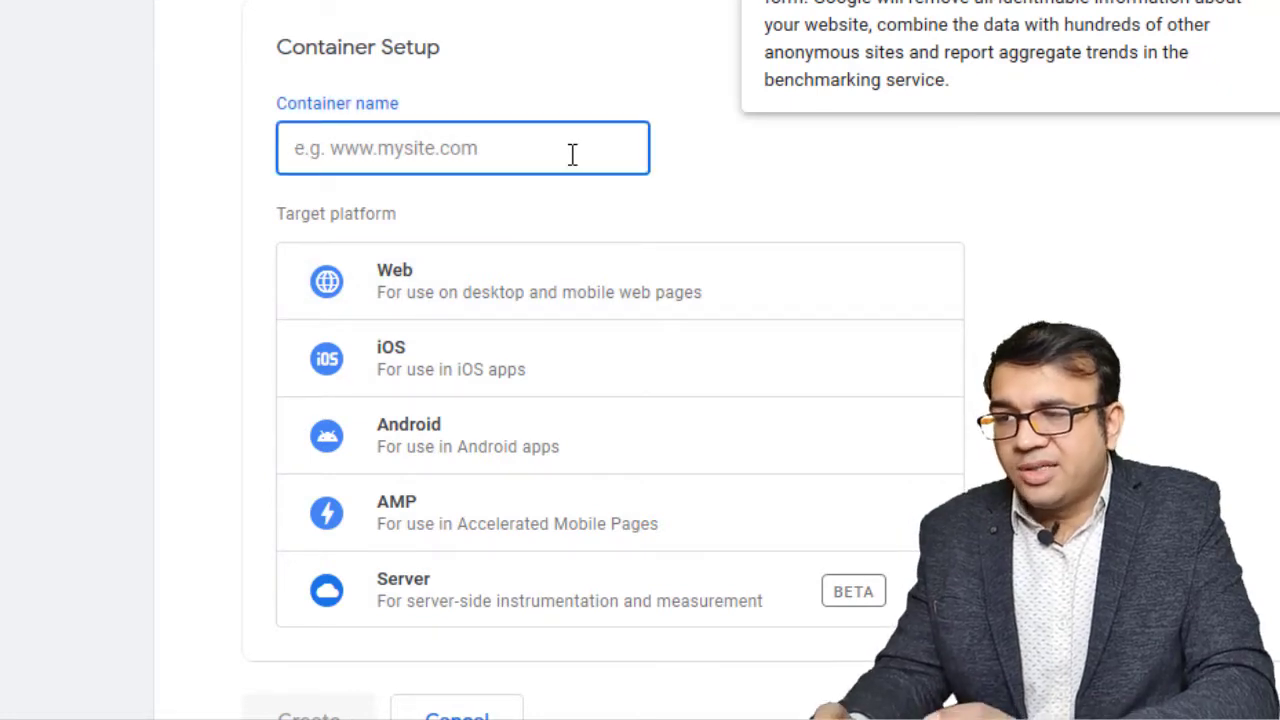
type("sems")
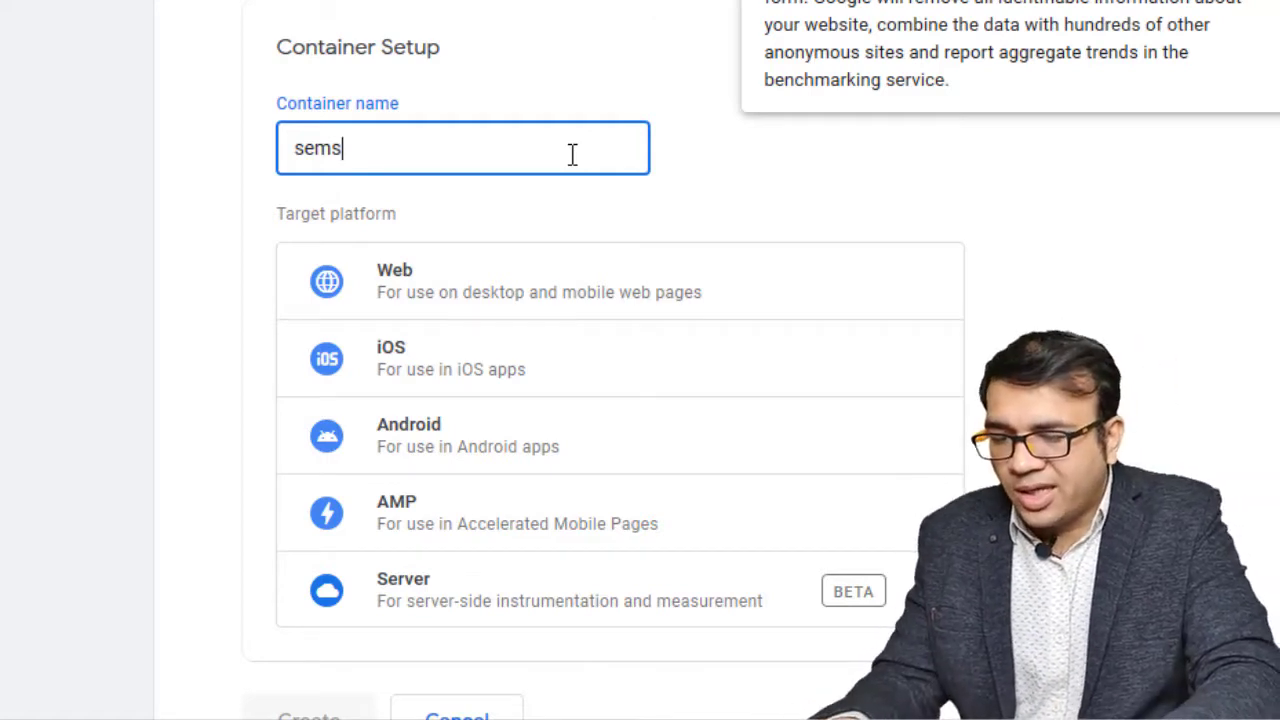
type("oils")
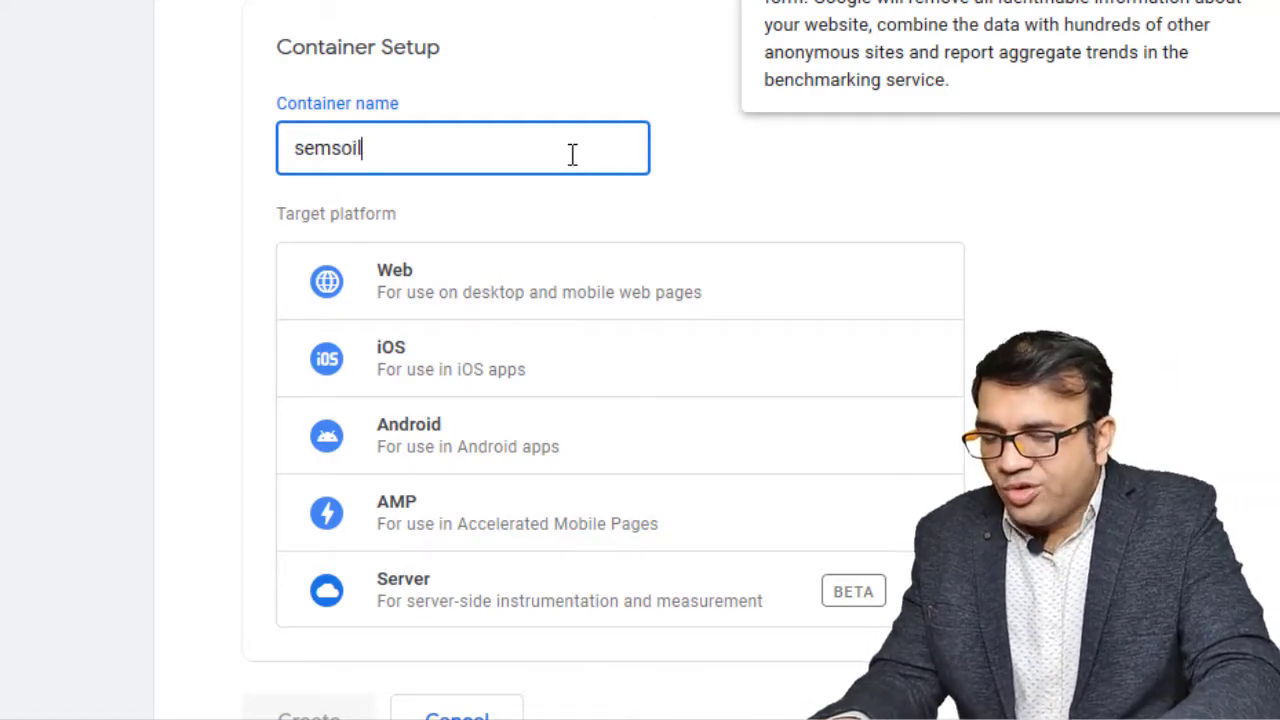
key("BackSpace")
key("BackSpace")
key("BackSpace")
key("BackSpace")
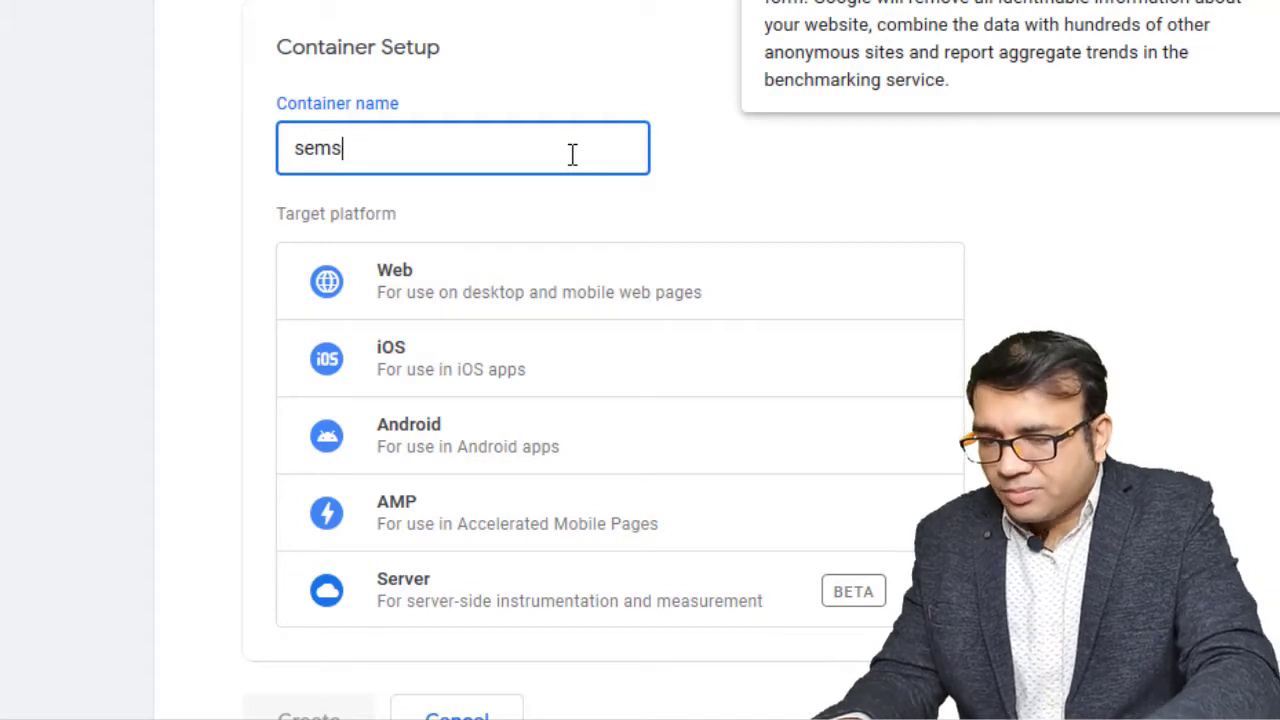
type("ois")
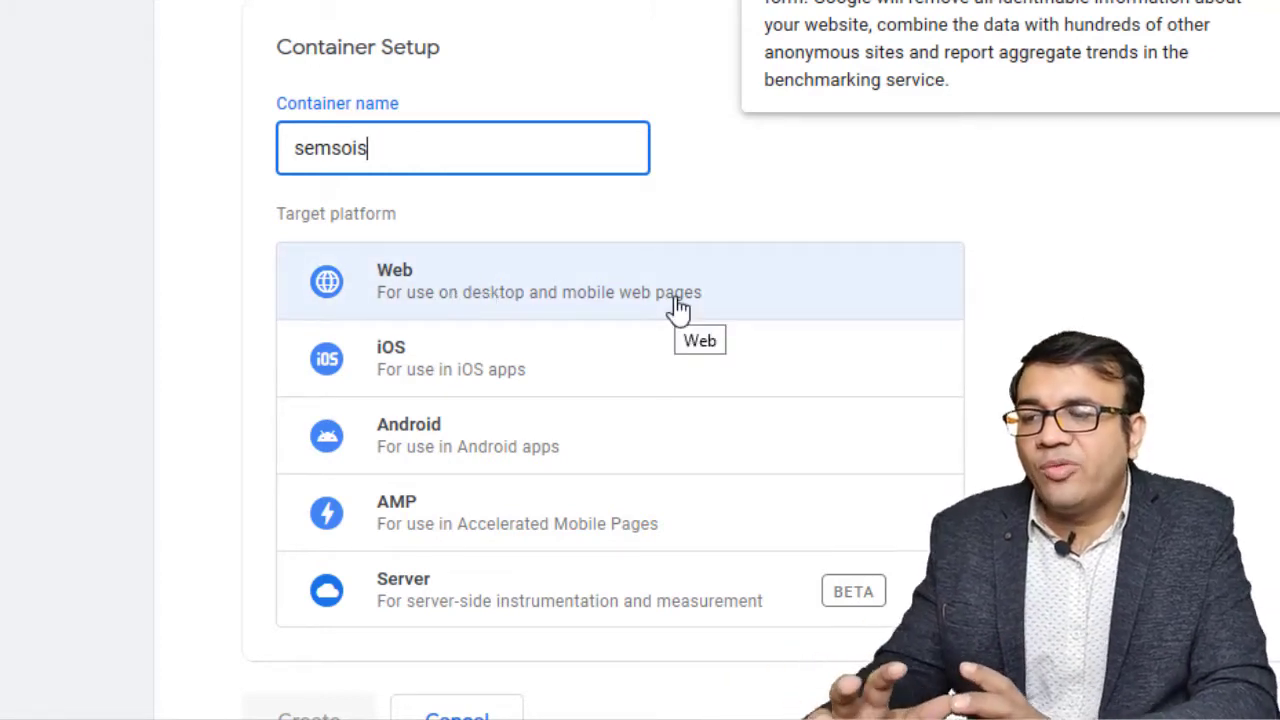
Set the container's target platform to Web and submit the Tag Manager account for creation
left_click(472, 282)
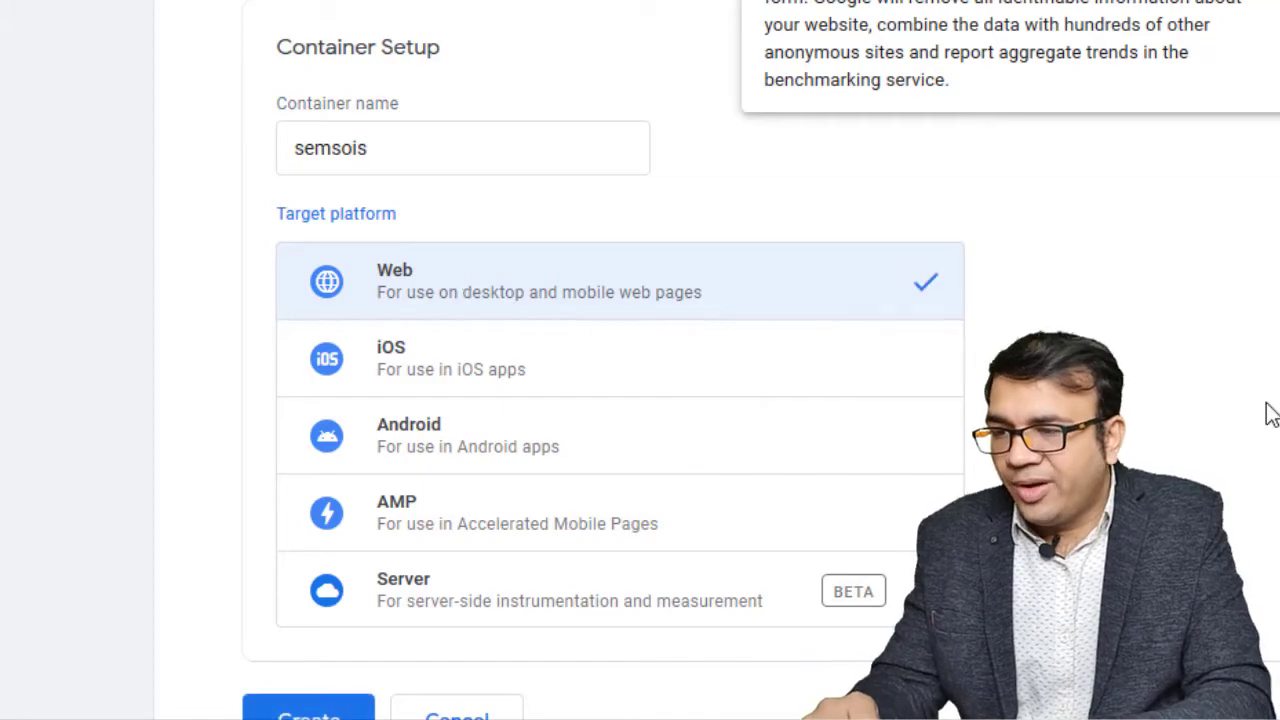
scroll(1266, 414, "down", 2)
left_click(306, 604)
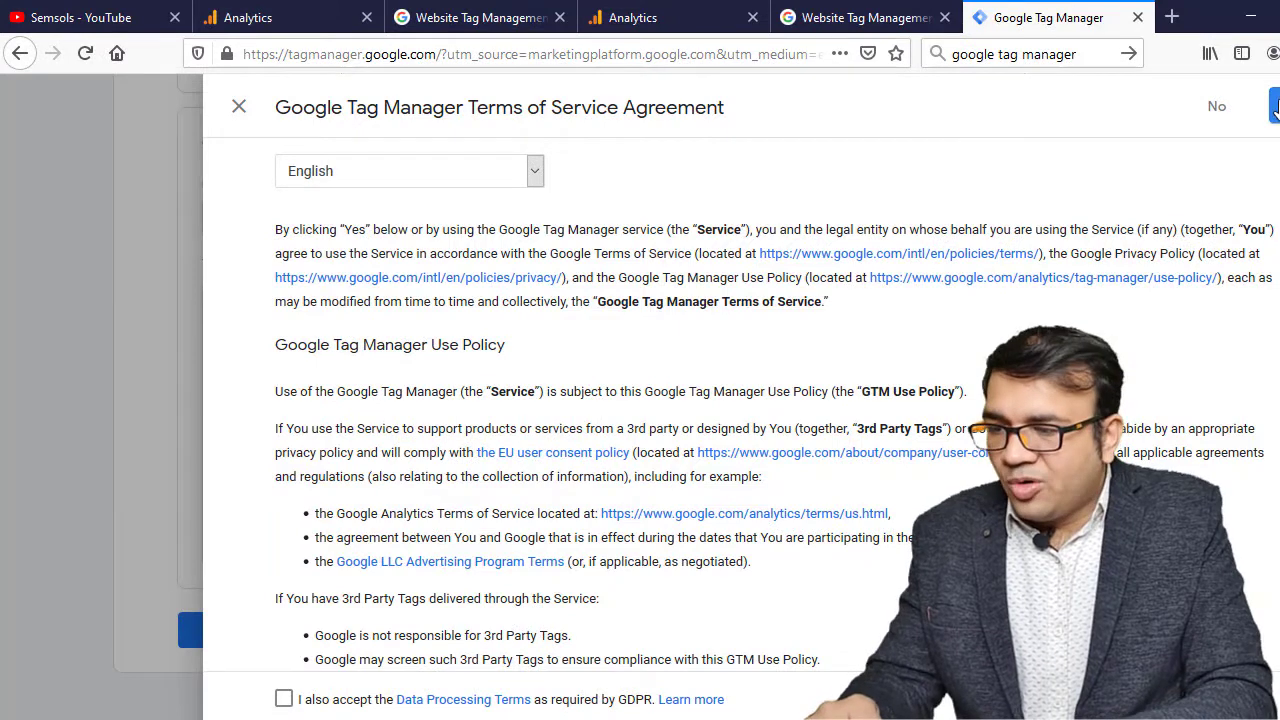
Accept the Google Tag Manager Terms of Service with the GDPR Data Processing Terms, and select the head and body installation snippets in turn
left_click(284, 700)
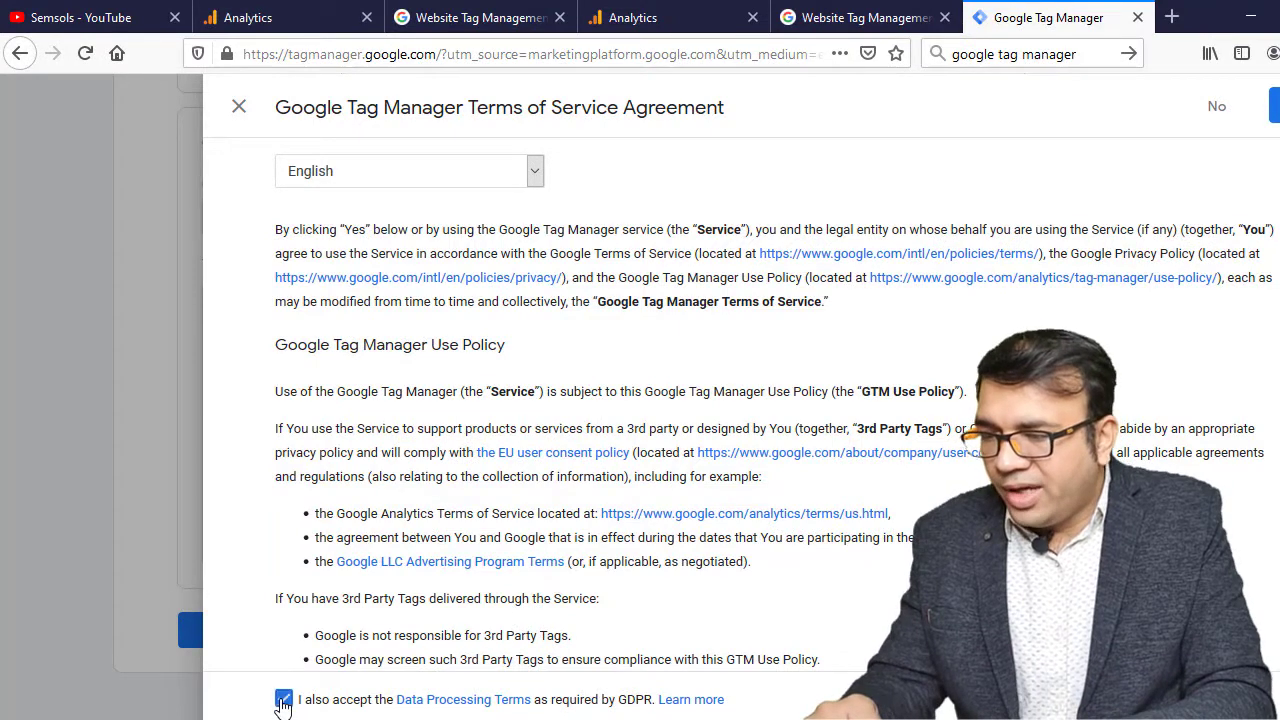
left_click(1274, 112)
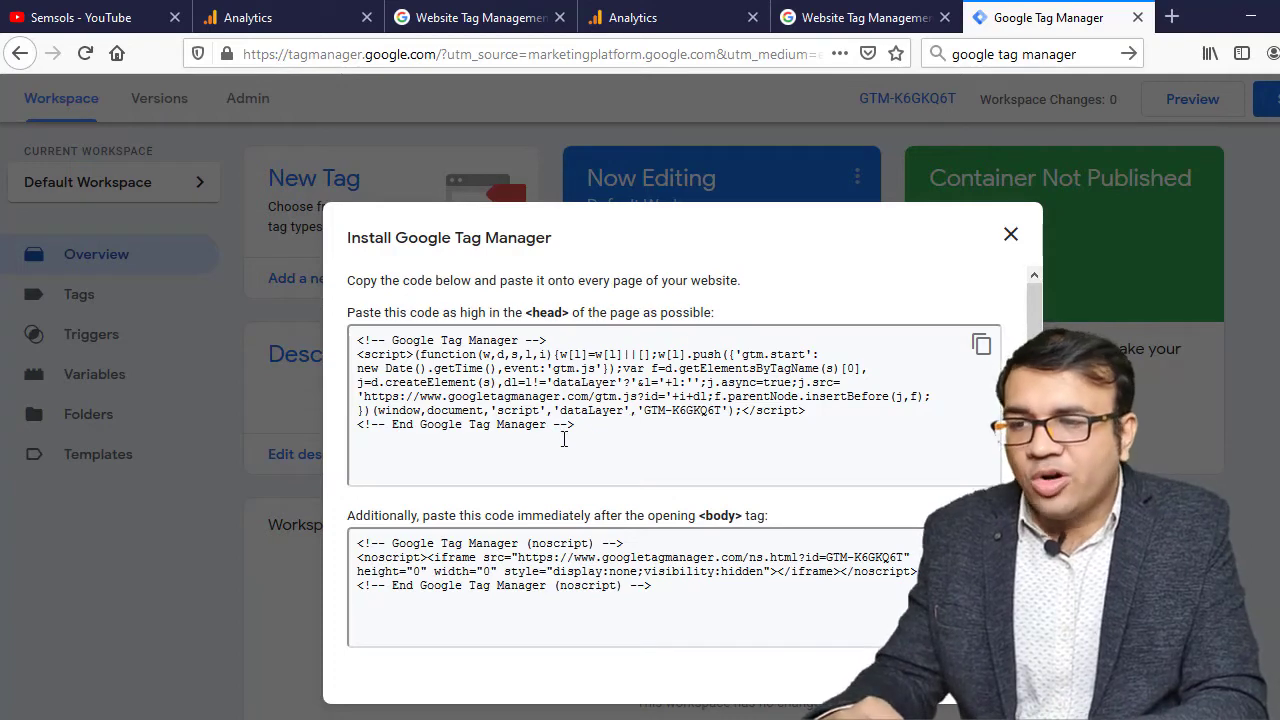
left_click(566, 408)
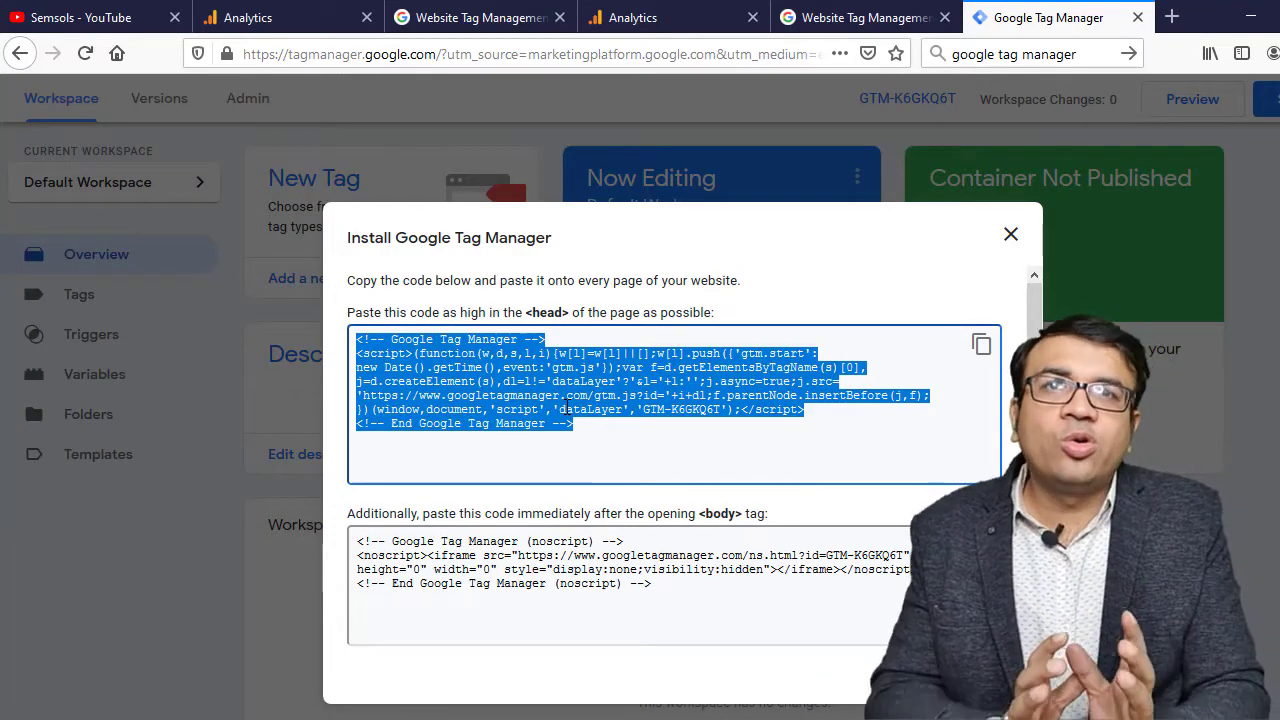
left_click(678, 616)
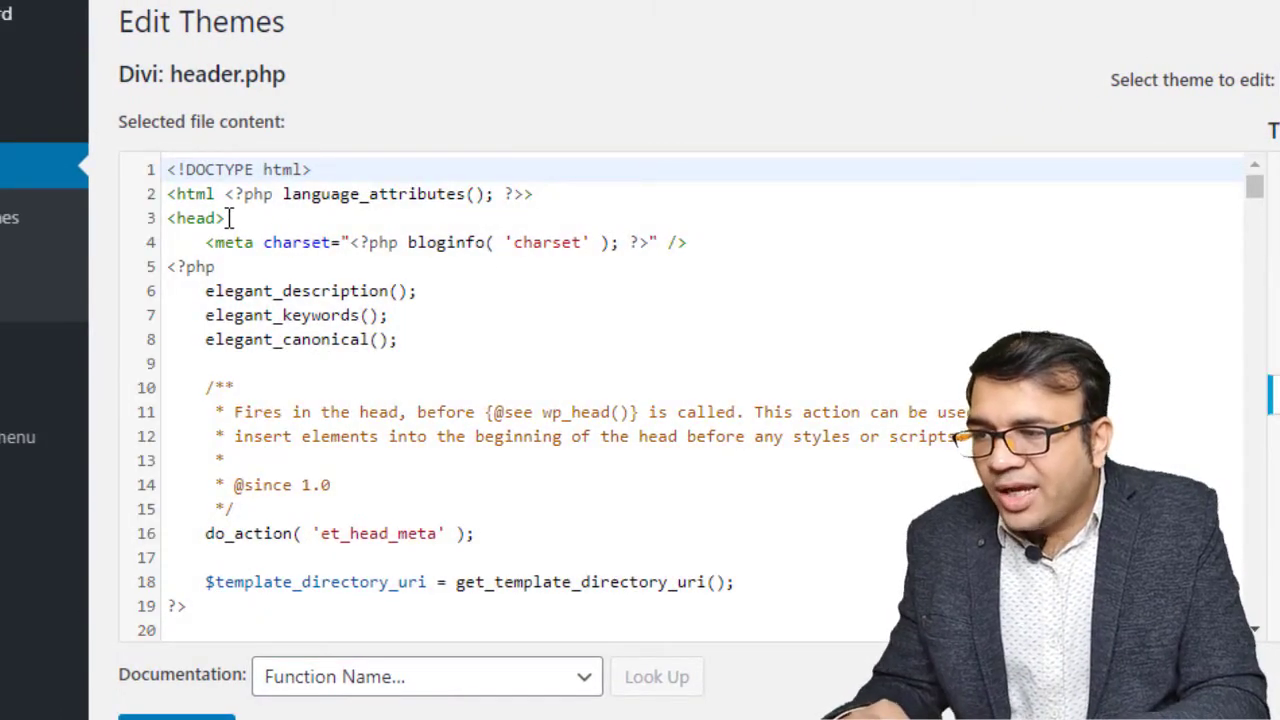
Copy the Tag Manager head snippet and paste it on a new line below the opening head tag in Divi's header.php
double_click(182, 218)
left_click(251, 214)
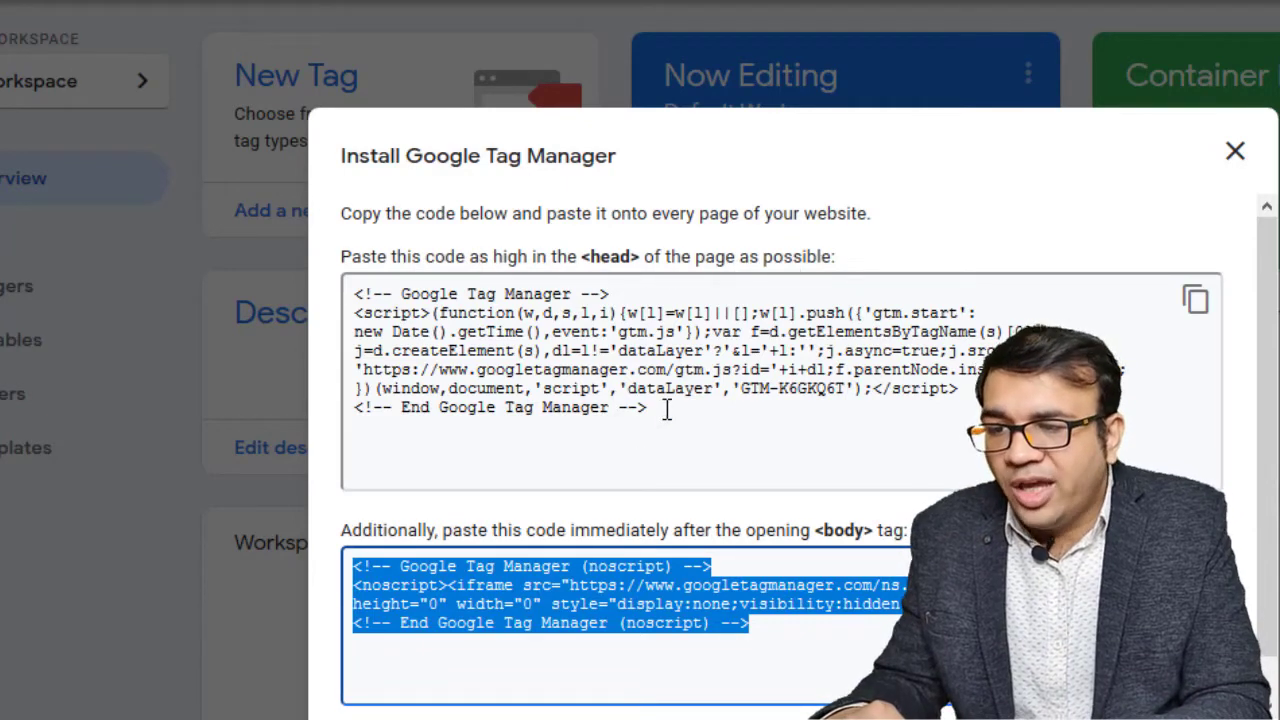
left_click_drag(962, 388, 334, 277)
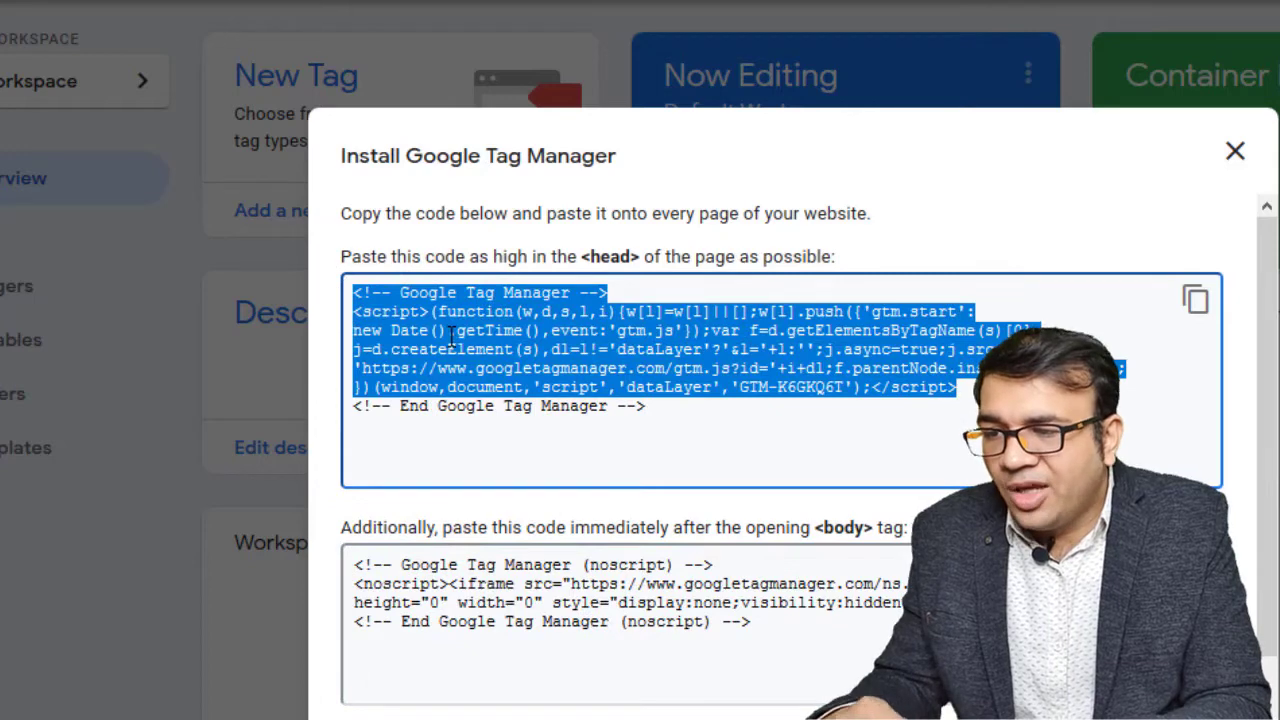
left_click(1020, 408)
left_click(1194, 298)
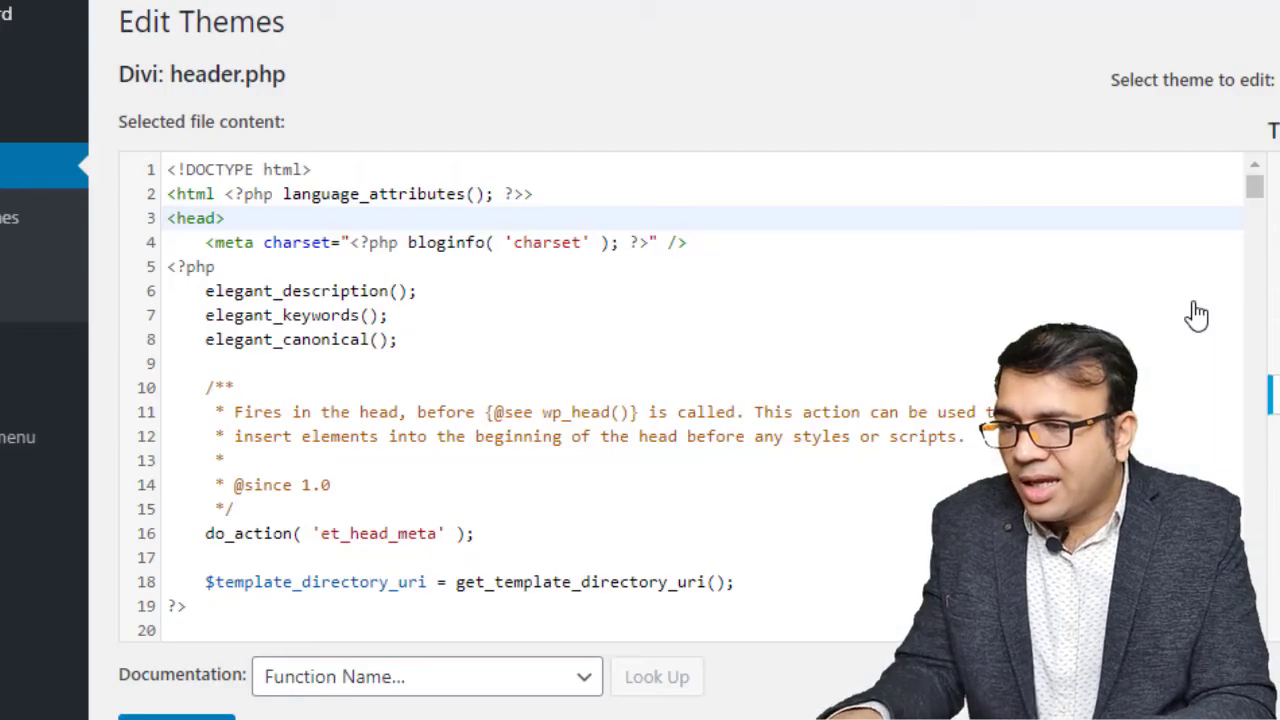
left_click(225, 218)
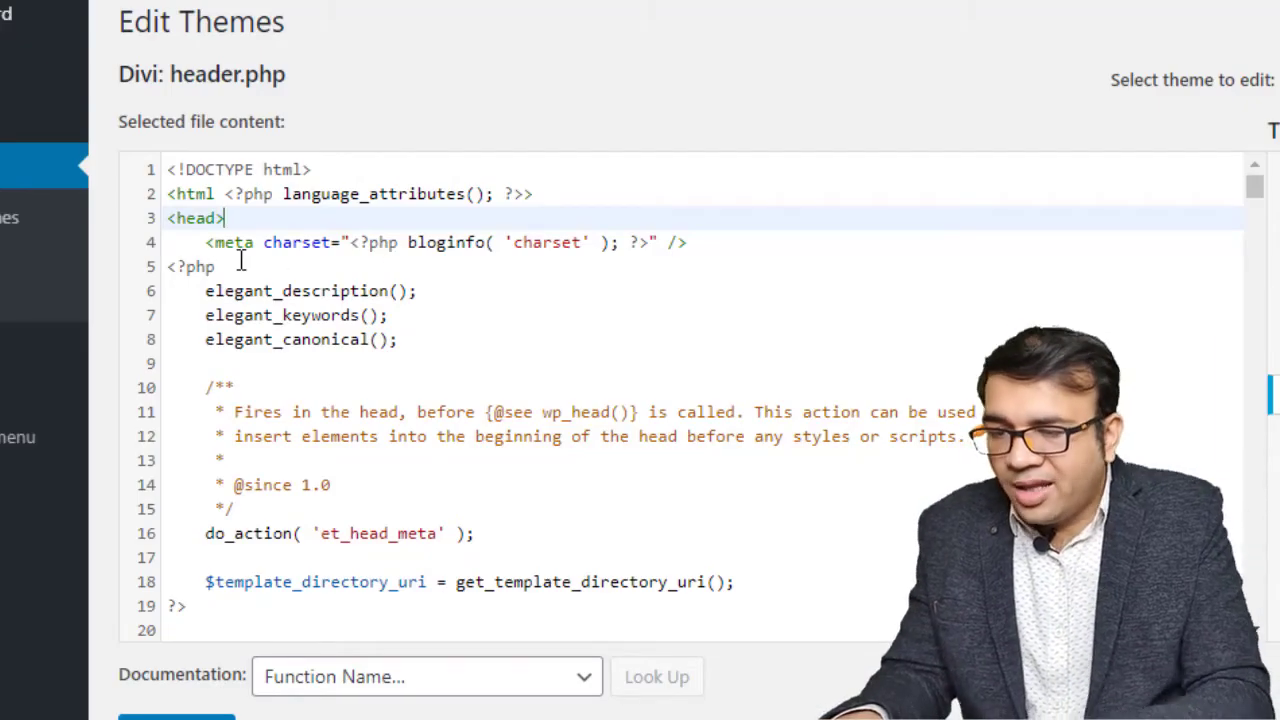
key("Return")
key("ctrl+v")
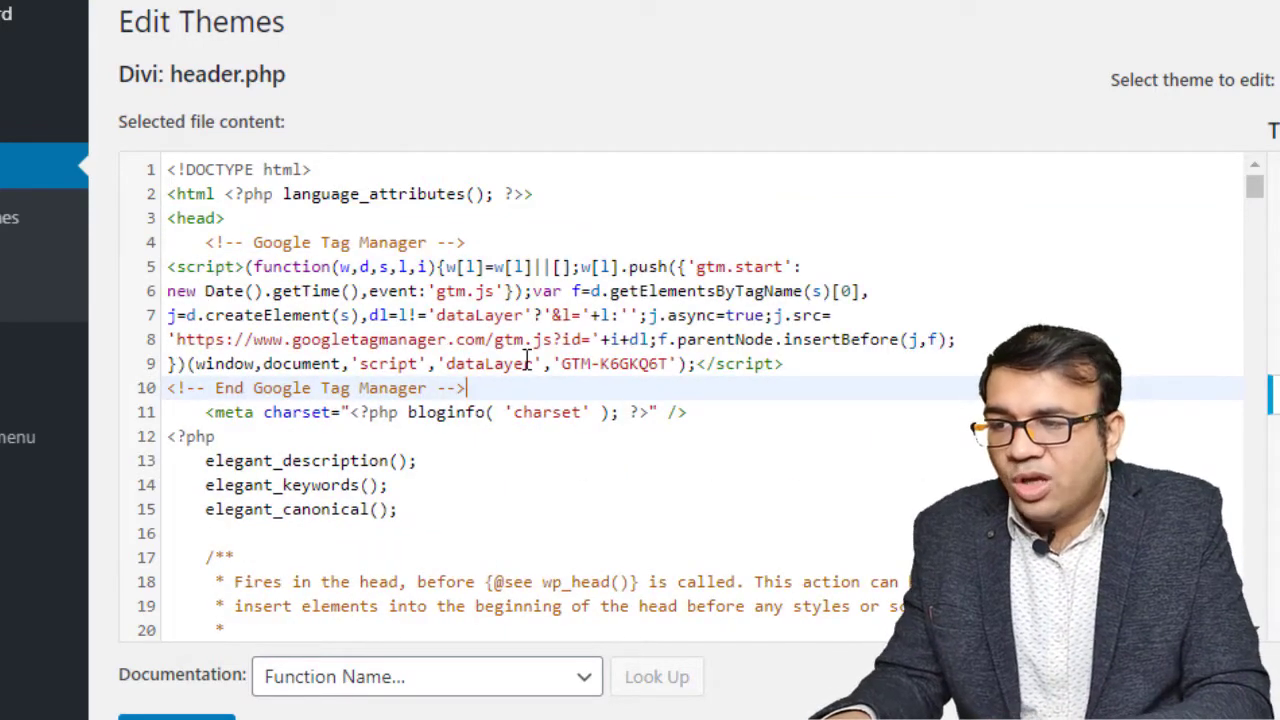
Copy the Tag Manager noscript snippet and paste it on a new line below the opening body tag in Divi's header.php
key("alt+Tab")
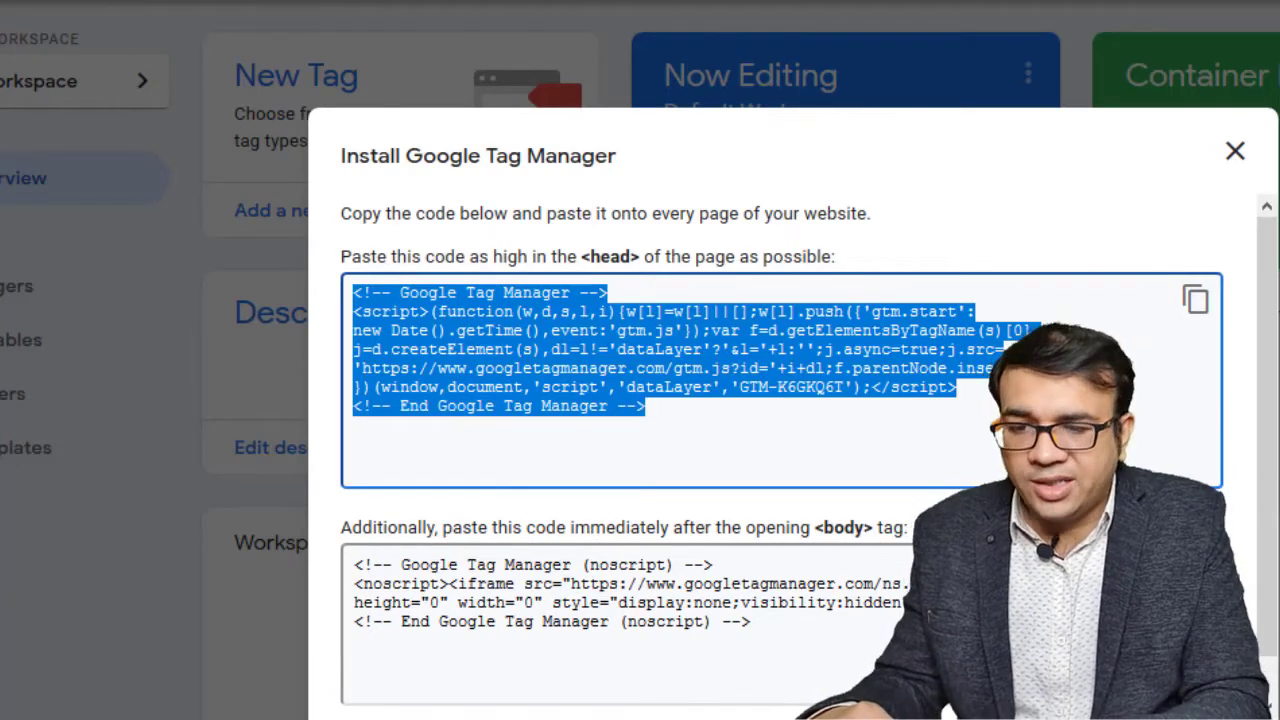
left_click(1196, 571)
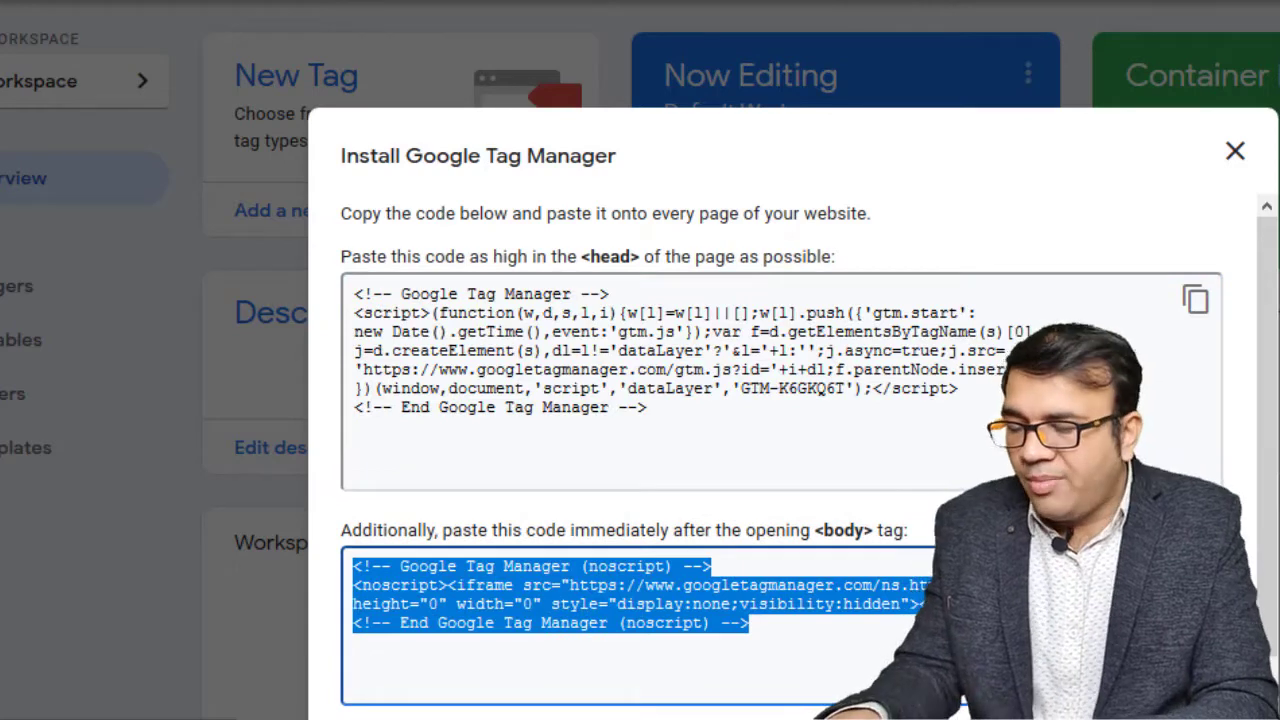
key("alt+Tab")
scroll(720, 455, "down", 6)
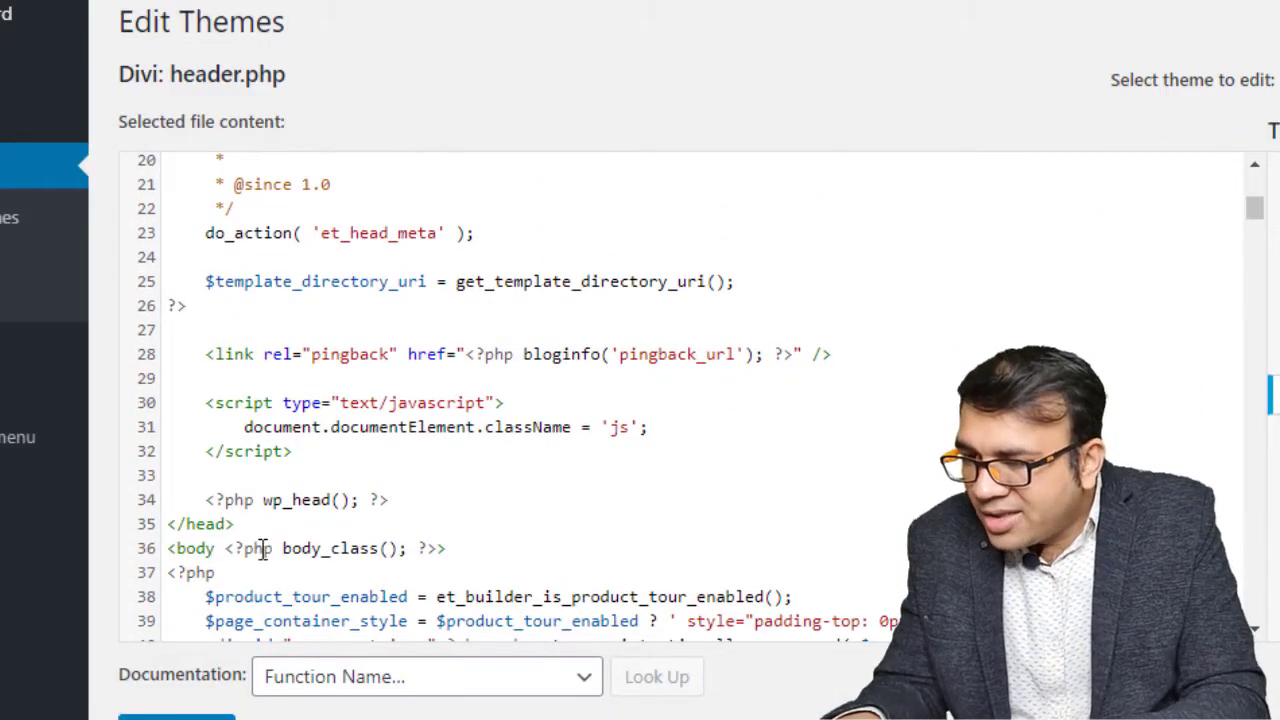
scroll(420, 500, "down", 1)
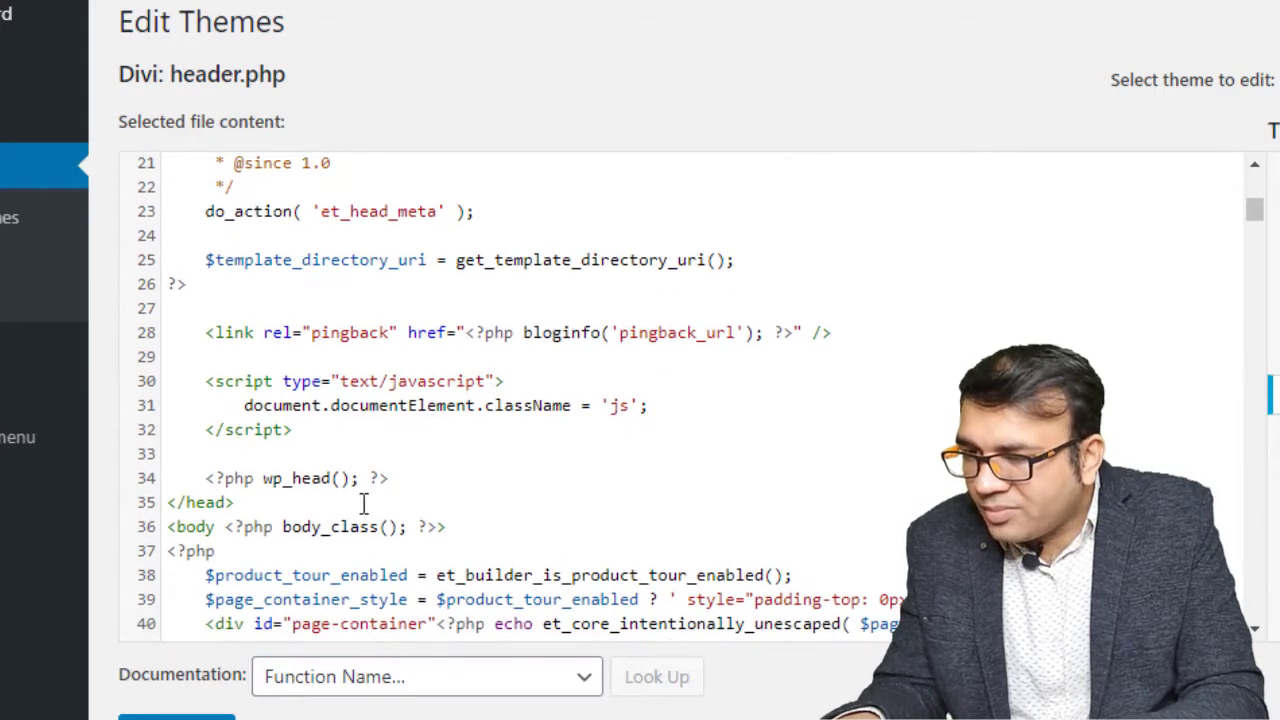
left_click(506, 525)
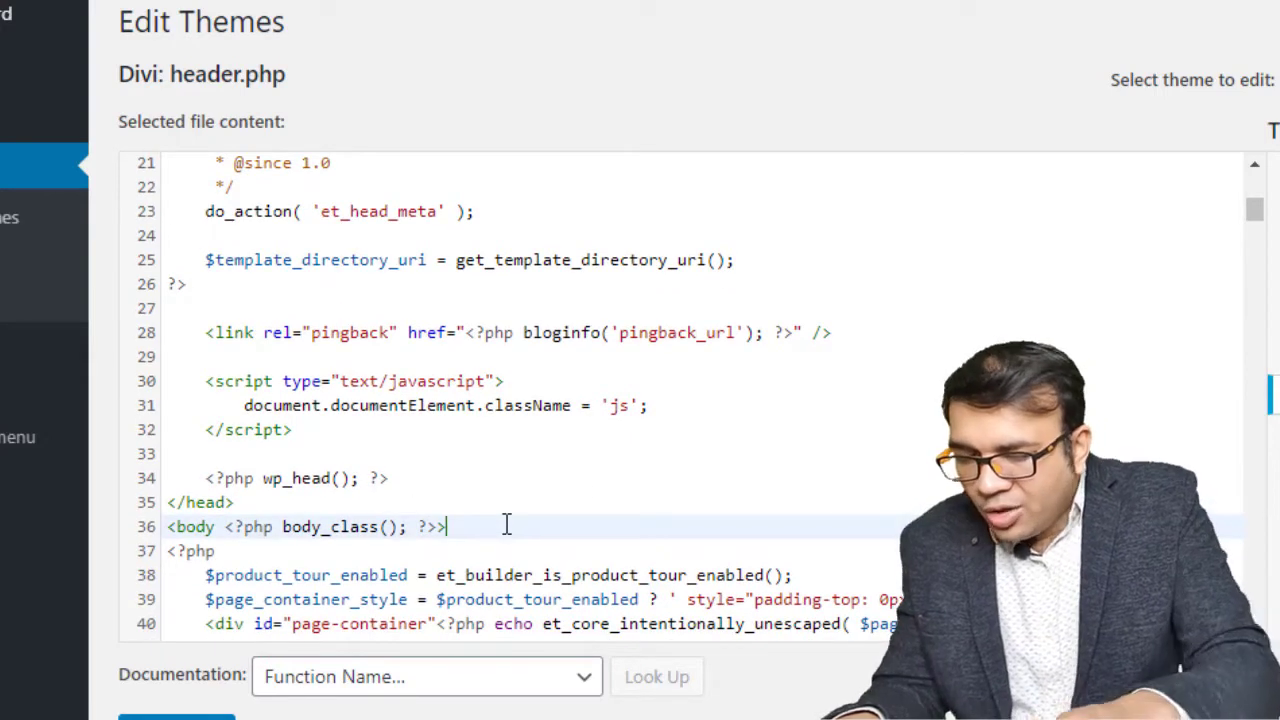
key("Return")
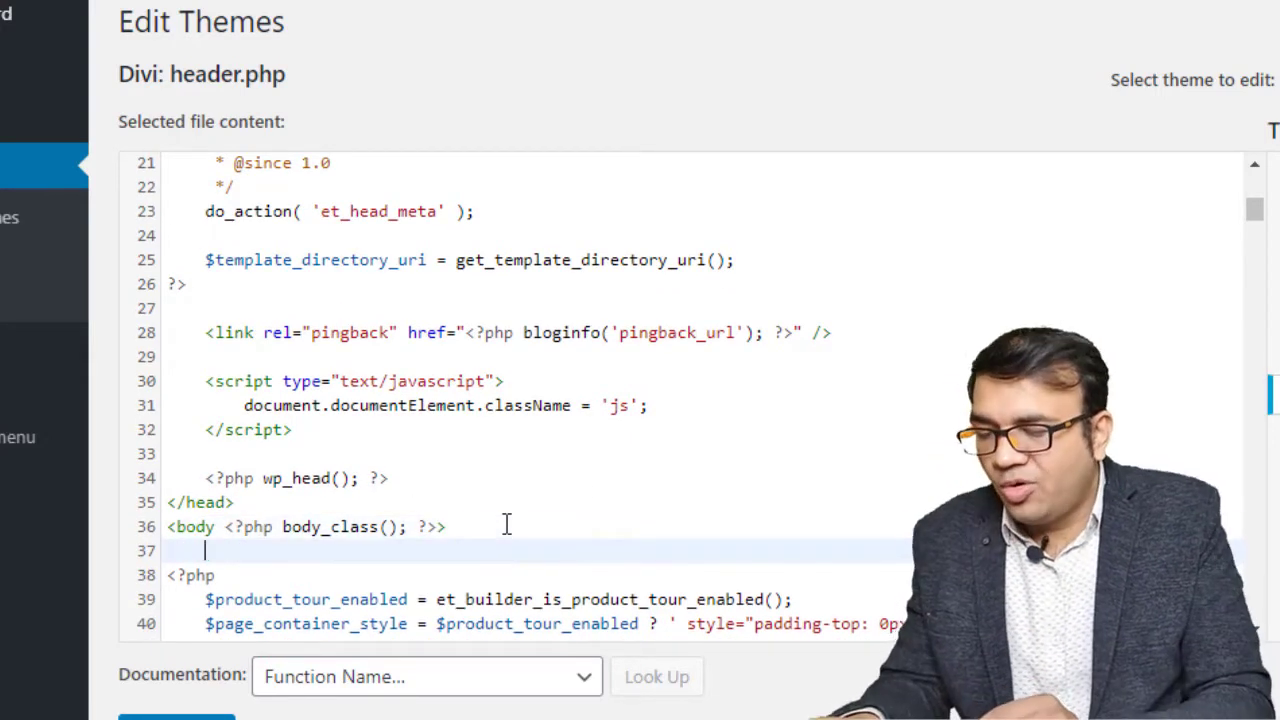
key("ctrl+v")
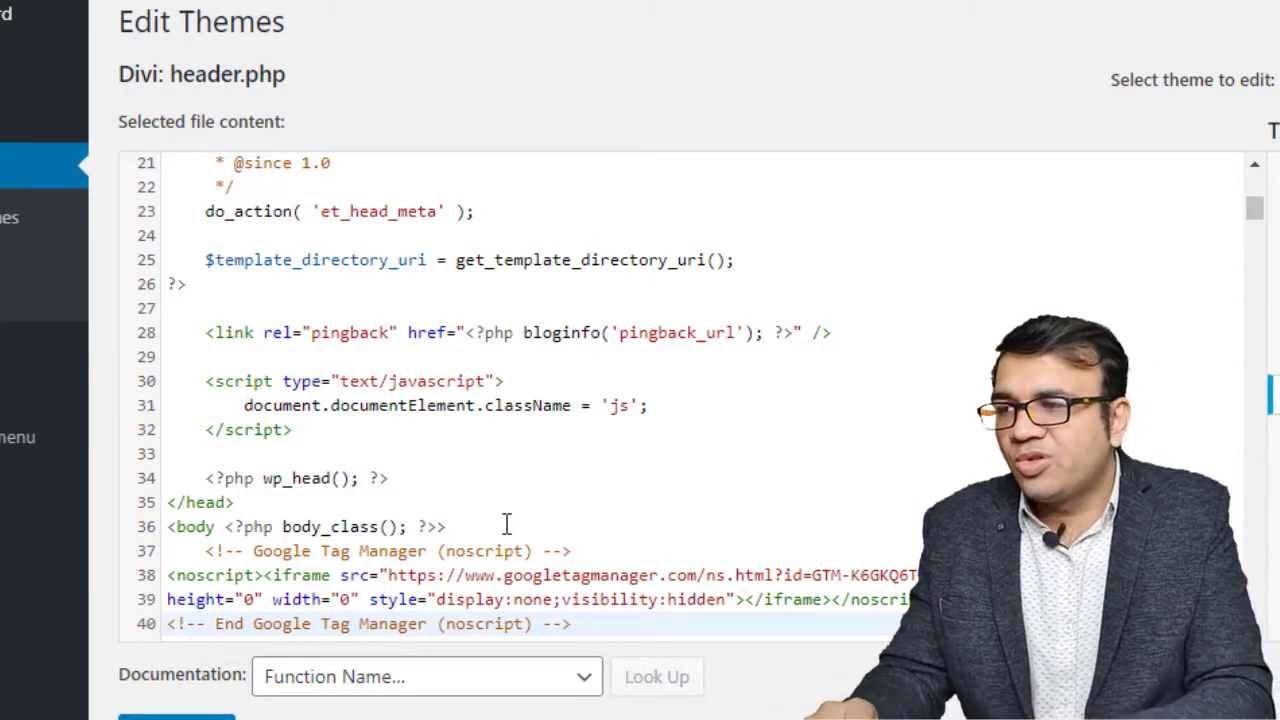
Leave the theme editor without saving the header.php edits and open the SEMSOLS site's dashboard
mouse_move(102, 138)
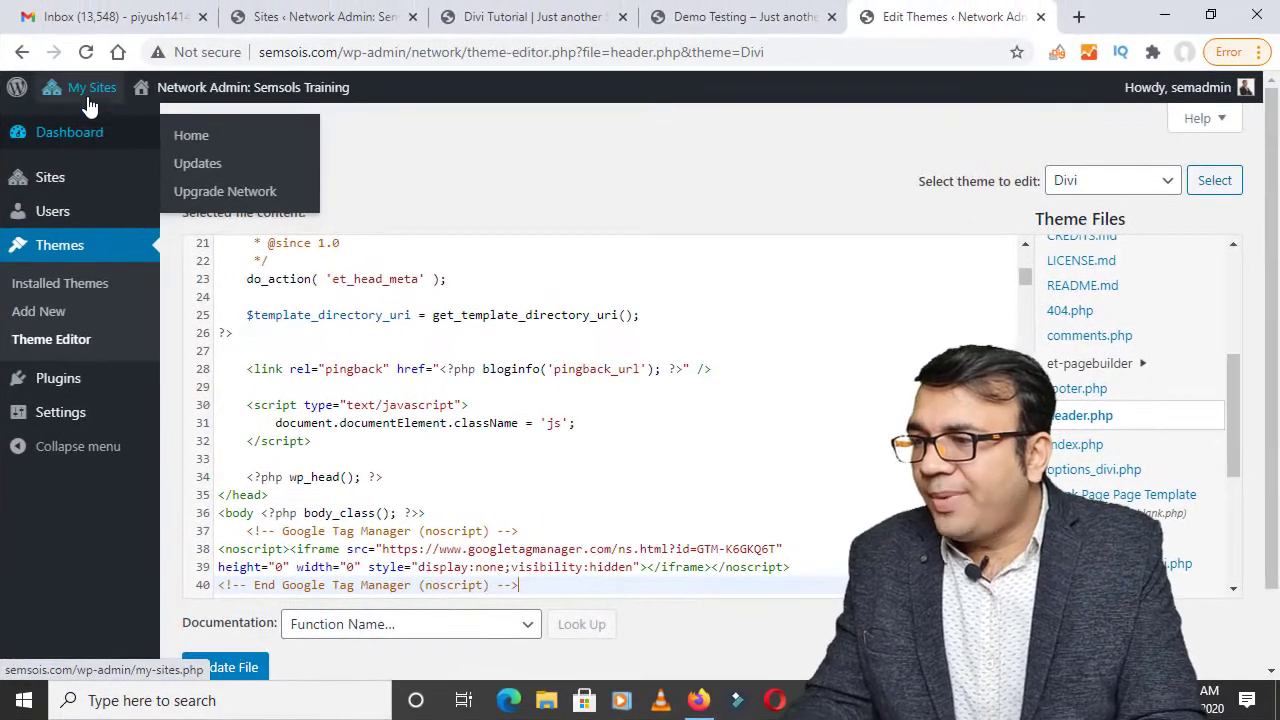
mouse_move(106, 81)
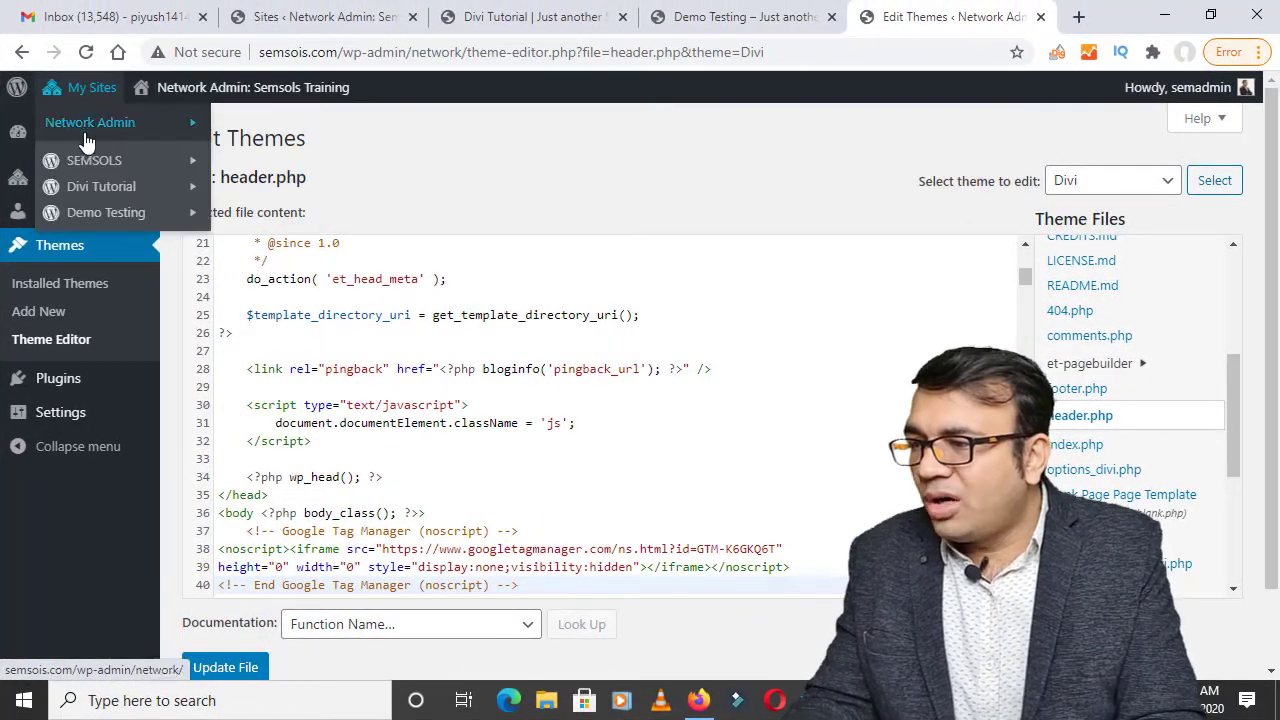
mouse_move(104, 156)
left_click(256, 163)
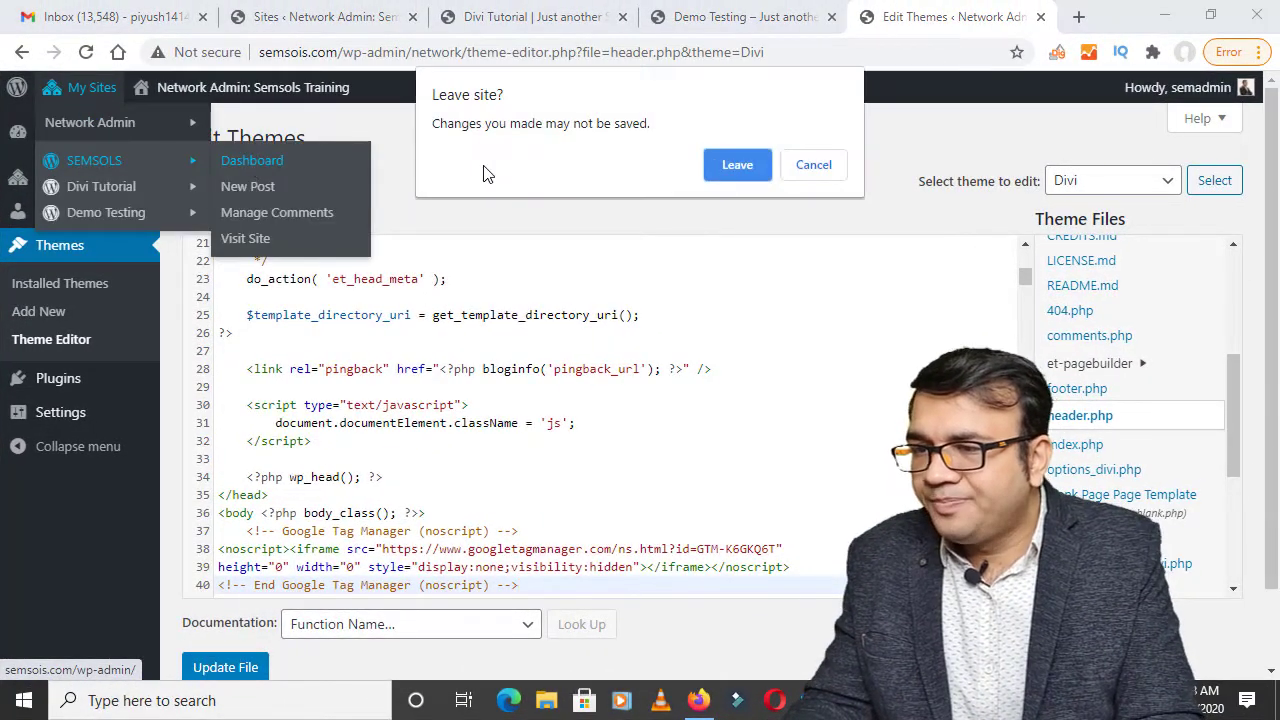
left_click(732, 162)
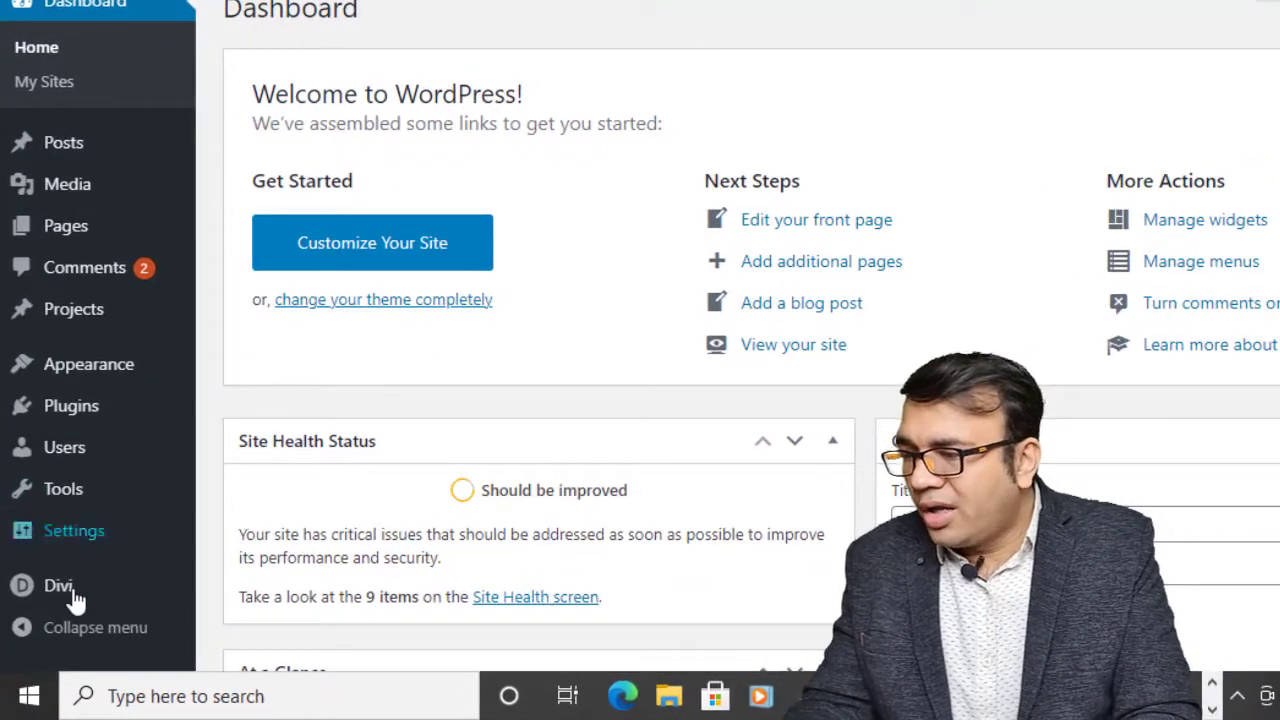
Open the Integration settings in Divi's Theme Options and go to the code field for the blog's head
mouse_move(76, 600)
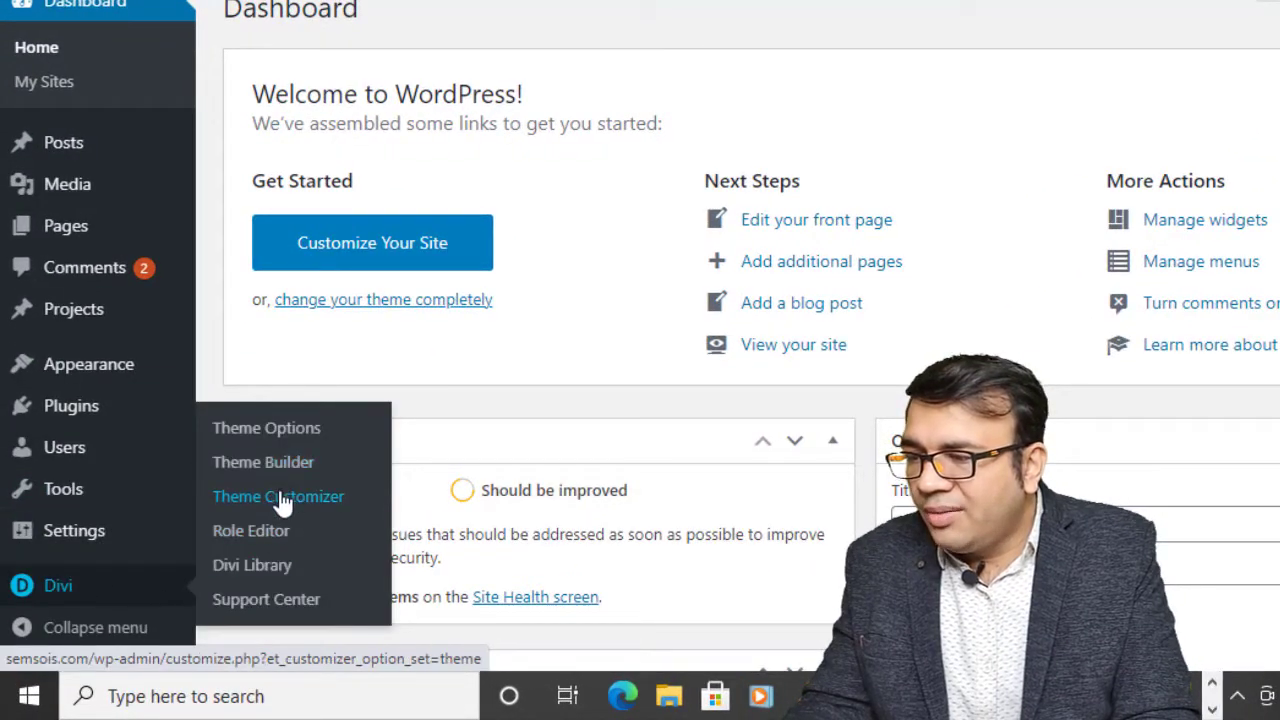
left_click(278, 425)
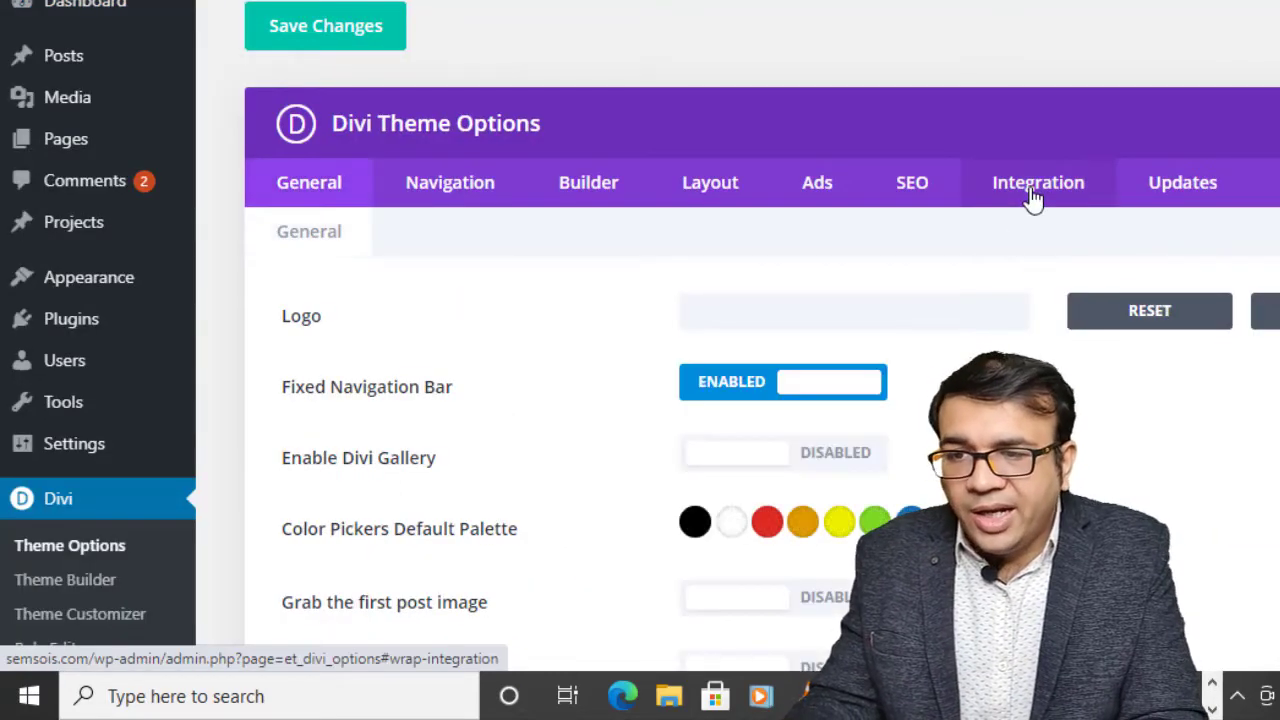
left_click(1035, 190)
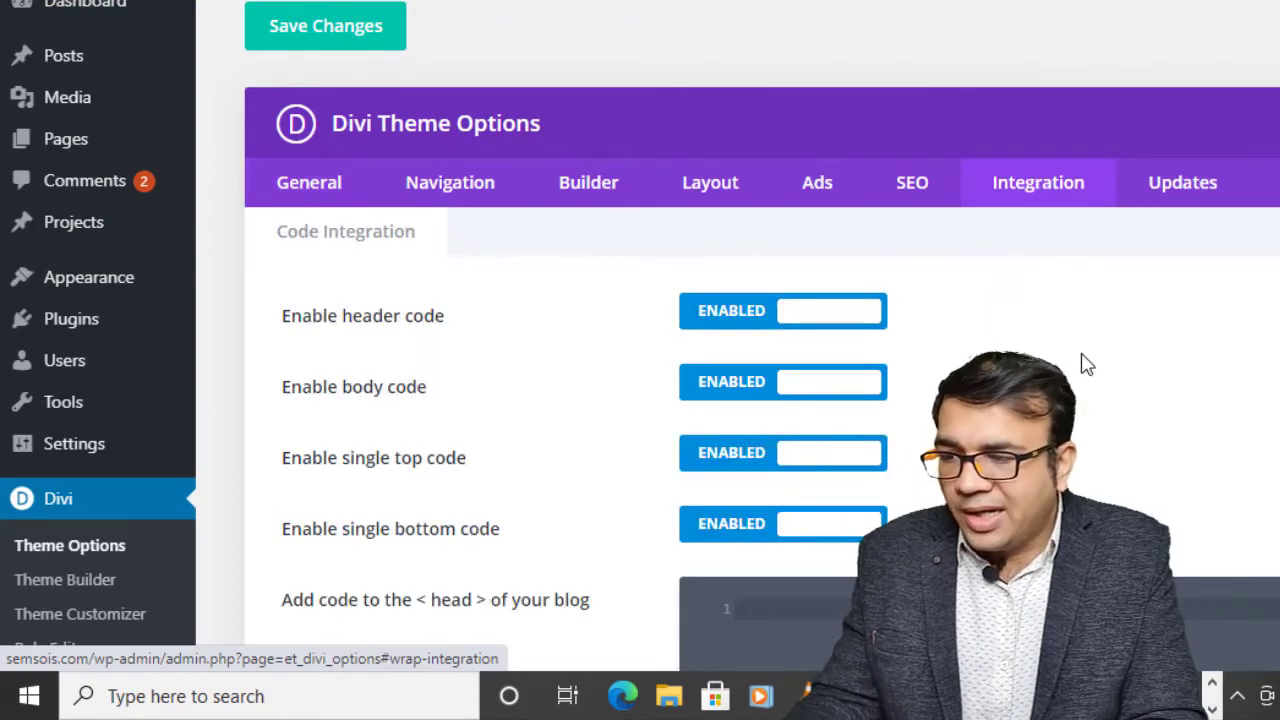
scroll(1083, 363, "down", 3)
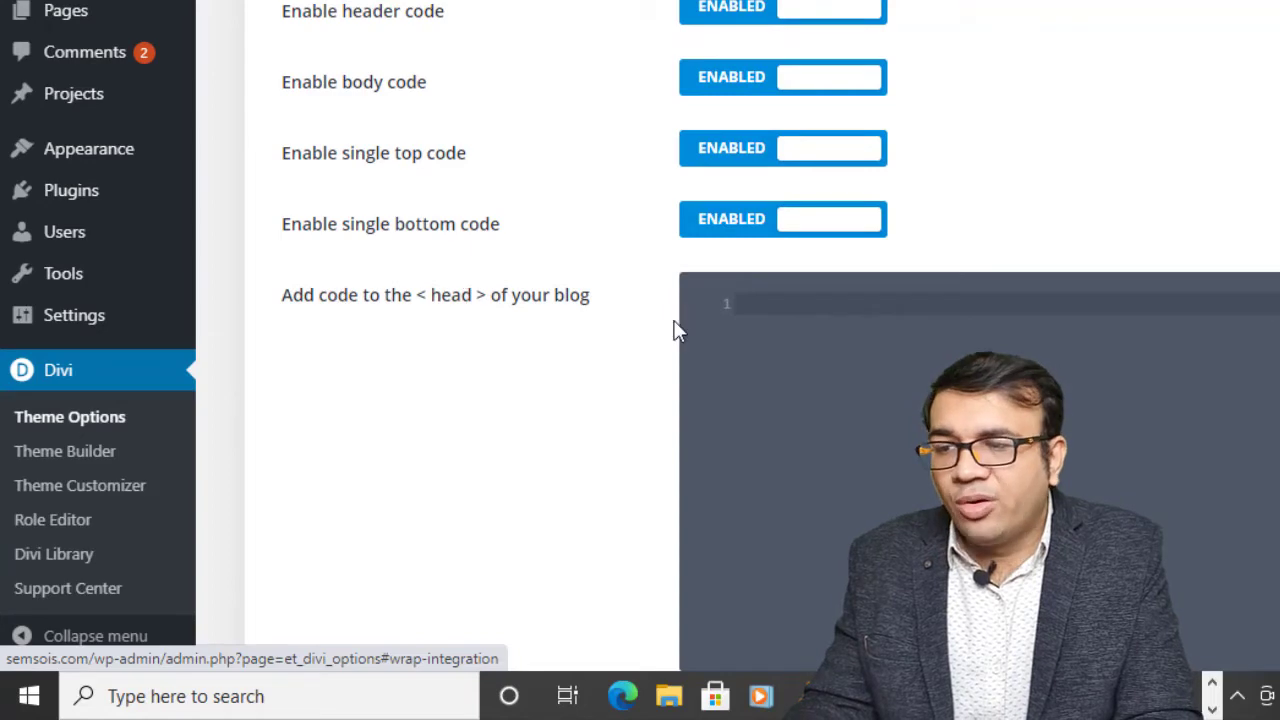
Copy the Tag Manager head snippet and paste it into Divi's code field for the head of the blog
left_click(766, 308)
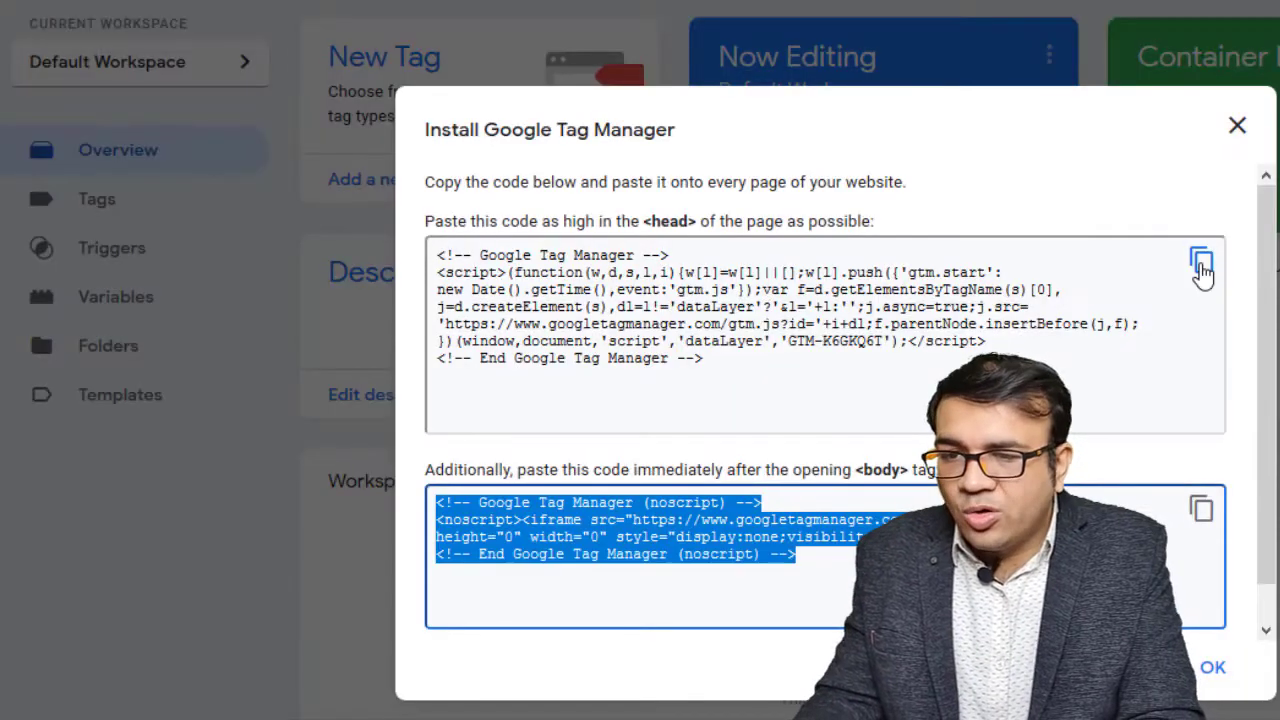
left_click(1201, 265)
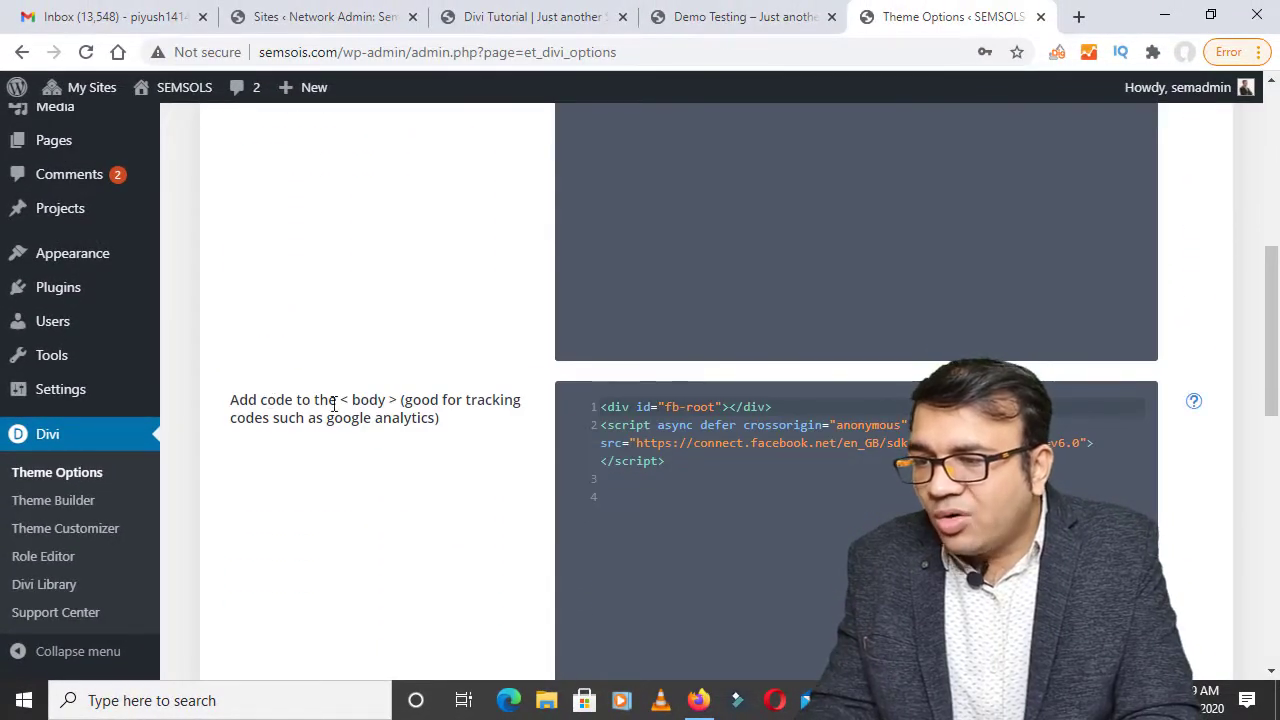
scroll(657, 548, "down", 3)
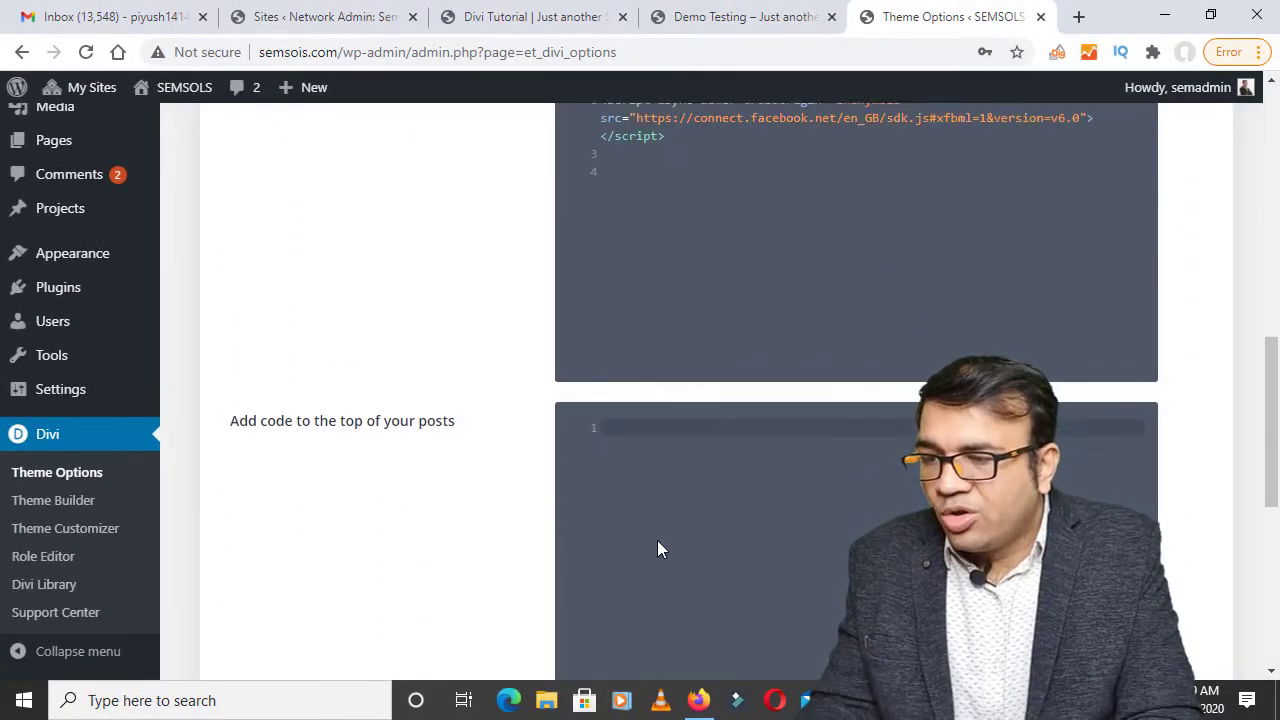
scroll(704, 278, "up", 1)
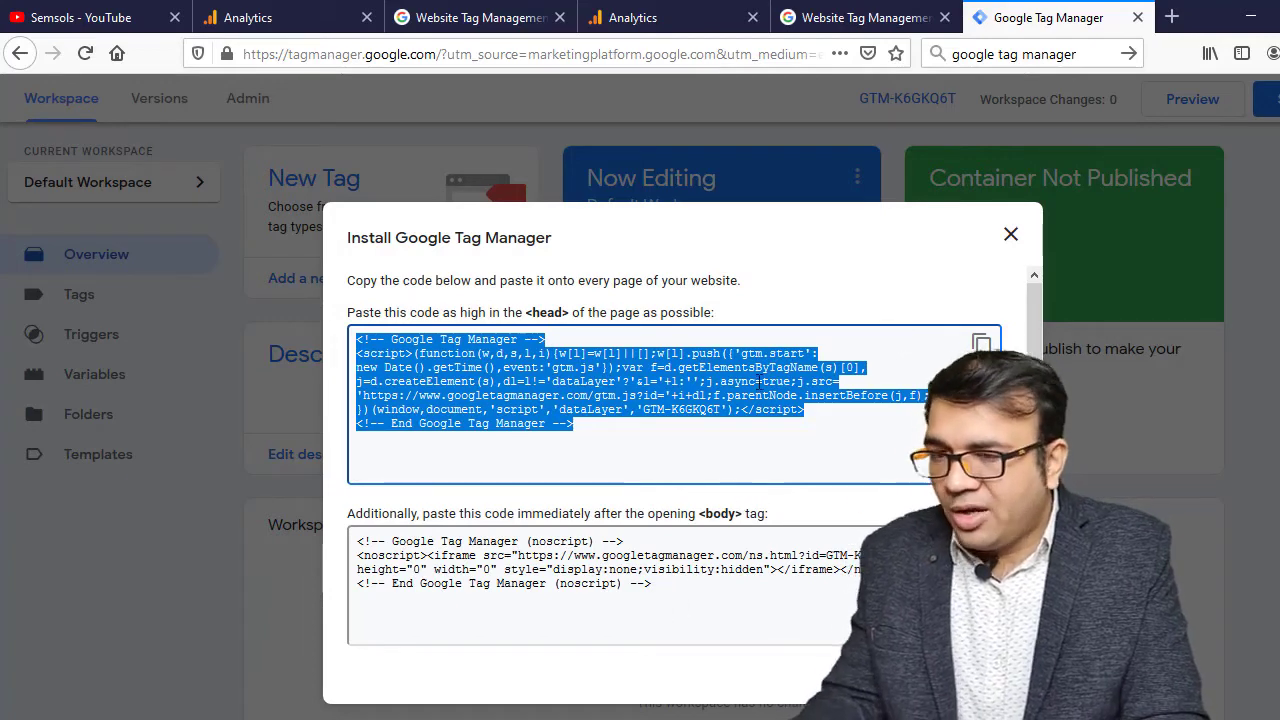
left_click(981, 344)
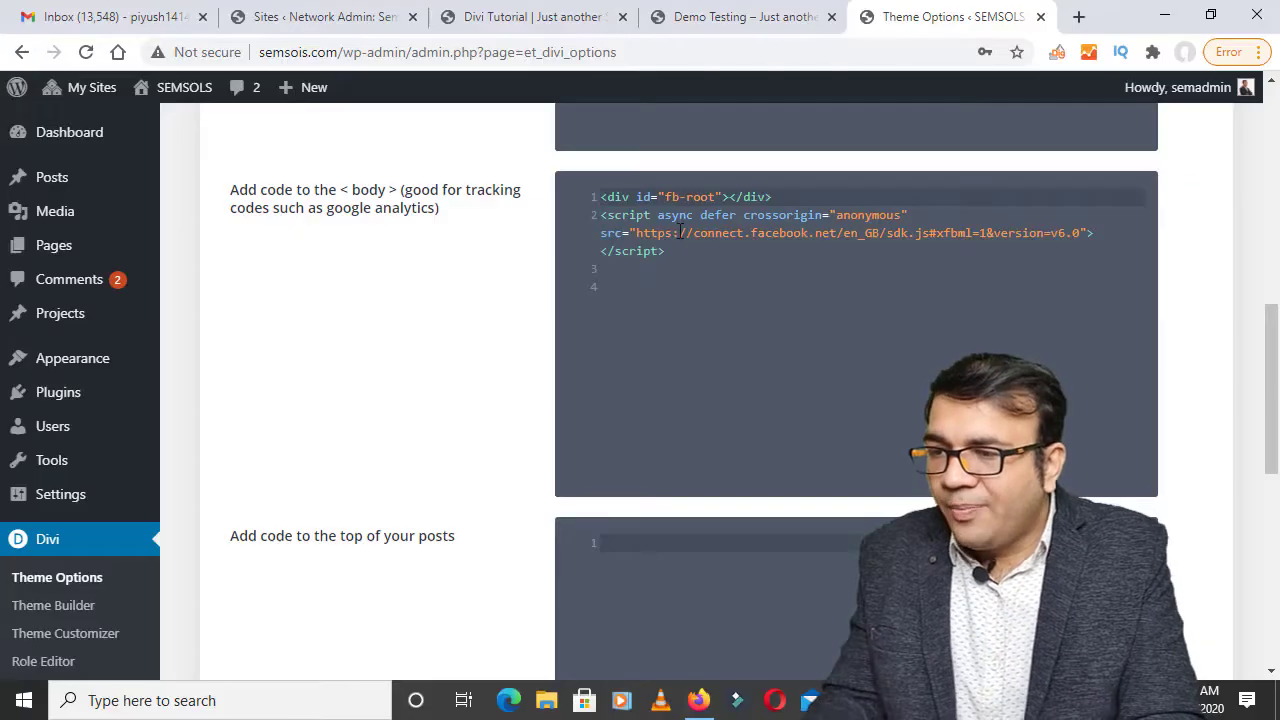
scroll(729, 305, "up", 4)
left_click(729, 305)
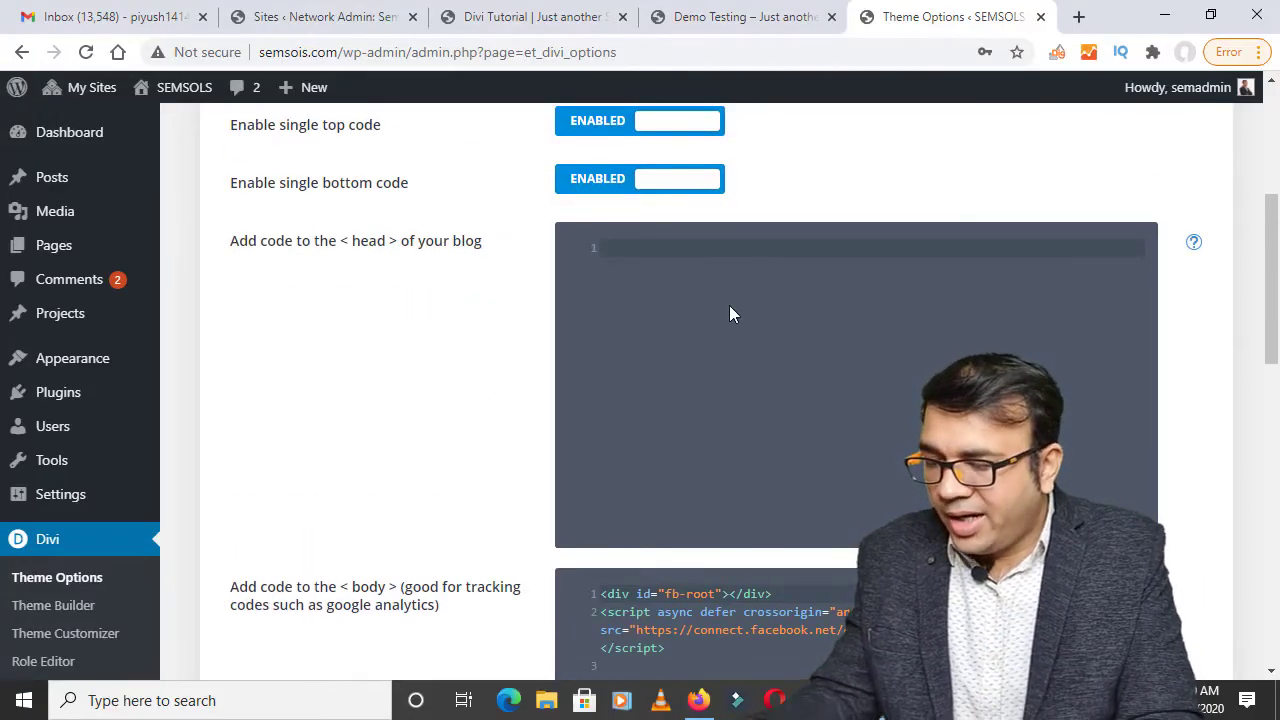
key("ctrl+v")
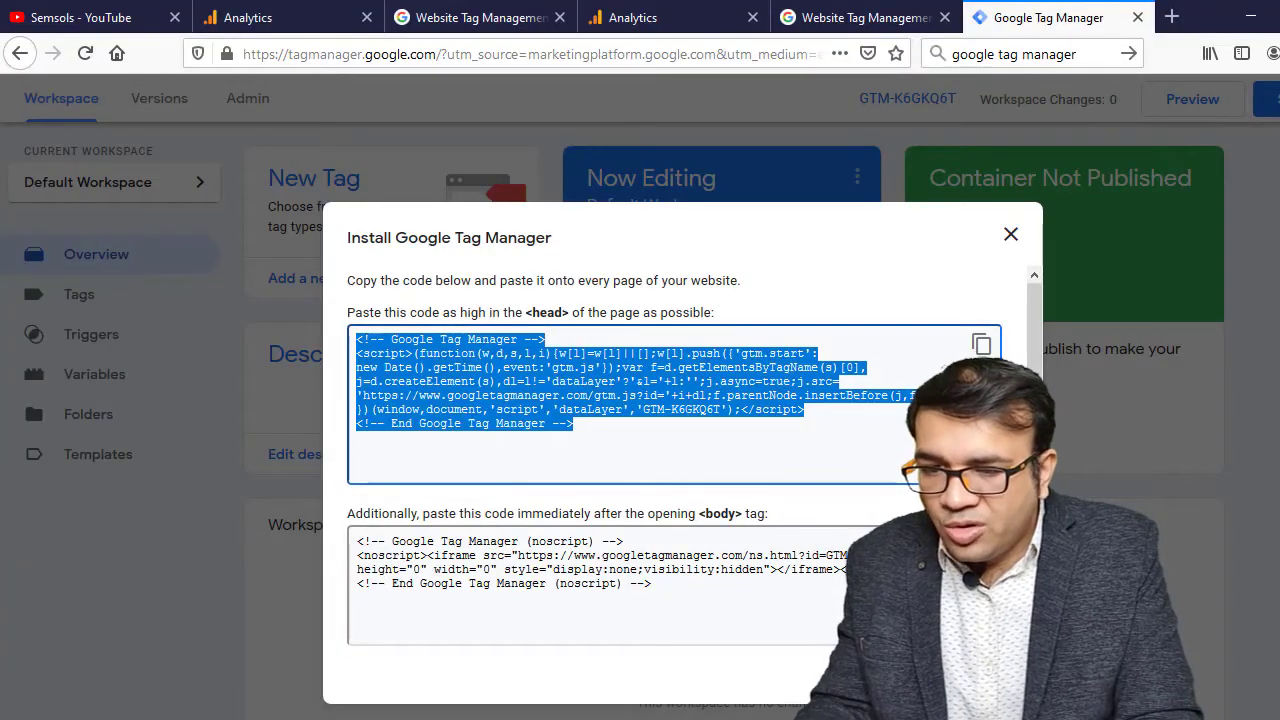
Copy the Tag Manager noscript snippet and replace all existing code in Divi's body code field with it
left_click(500, 562)
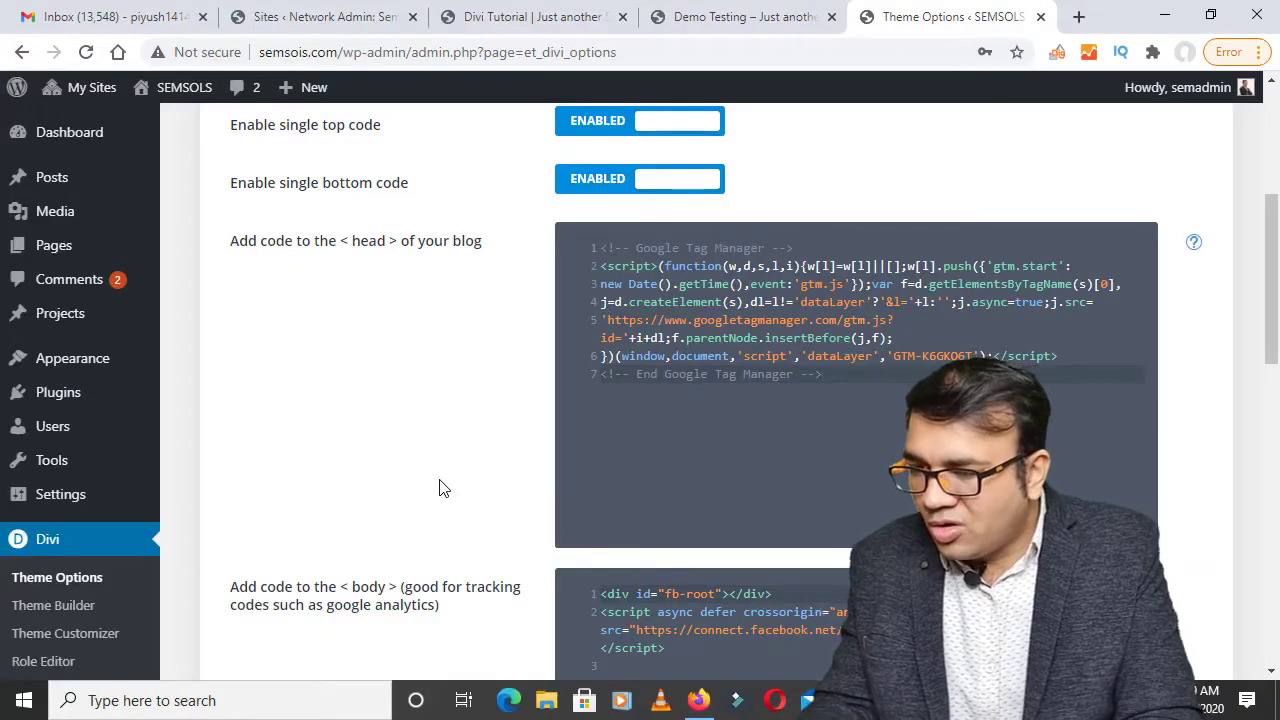
scroll(444, 488, "down", 1)
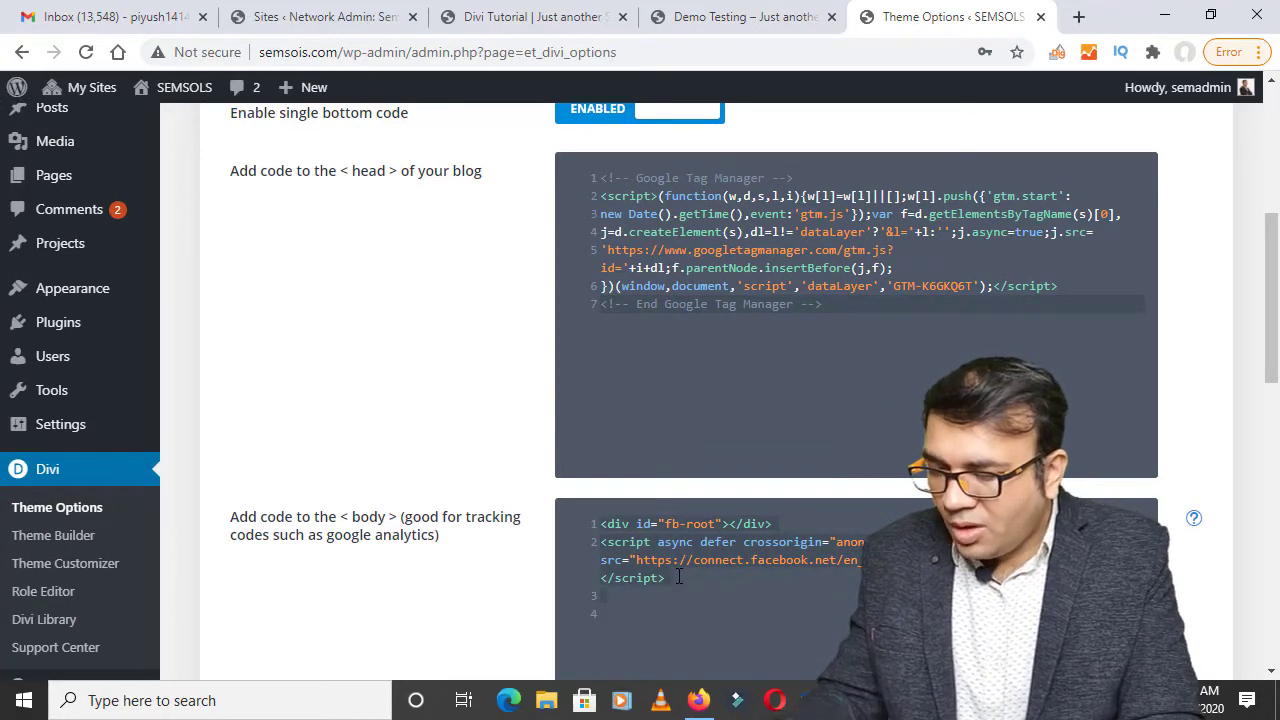
key("ctrl+a")
key("ctrl+v")
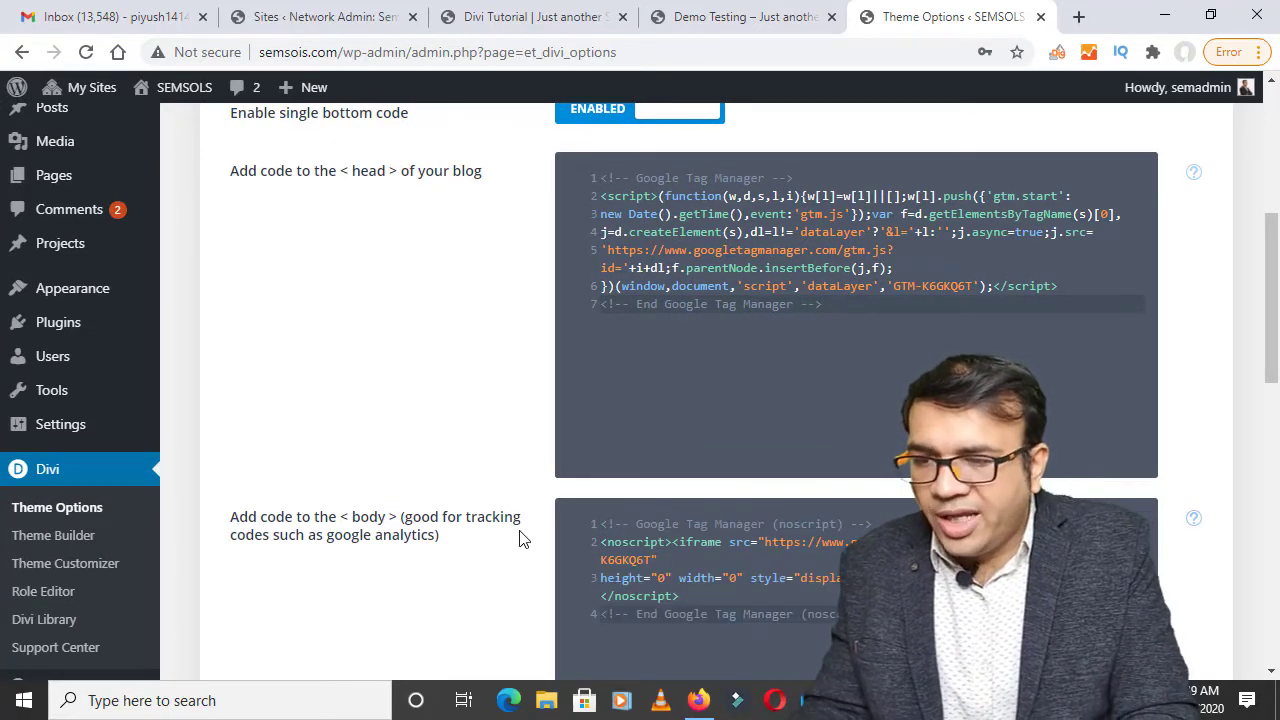
scroll(519, 539, "down", 4)
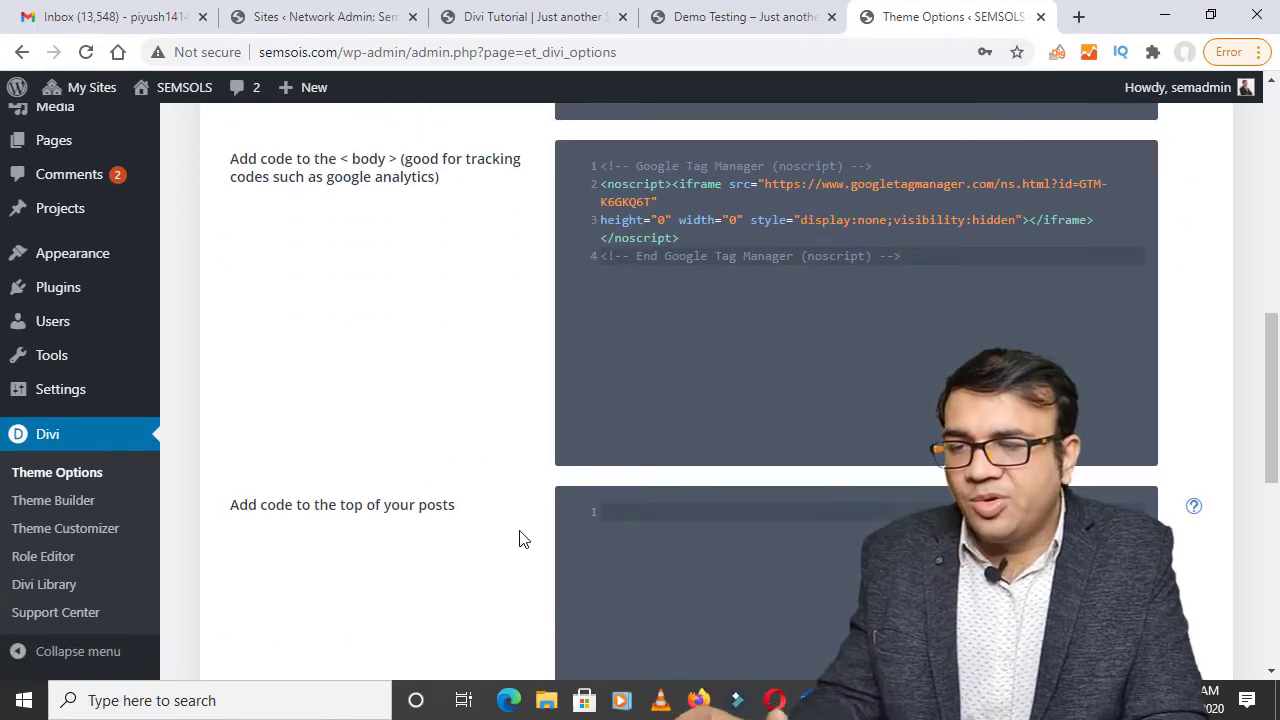
Save the Divi theme option changes, switch back to Google Tag Manager and close its installation instructions
scroll(519, 539, "down", 6)
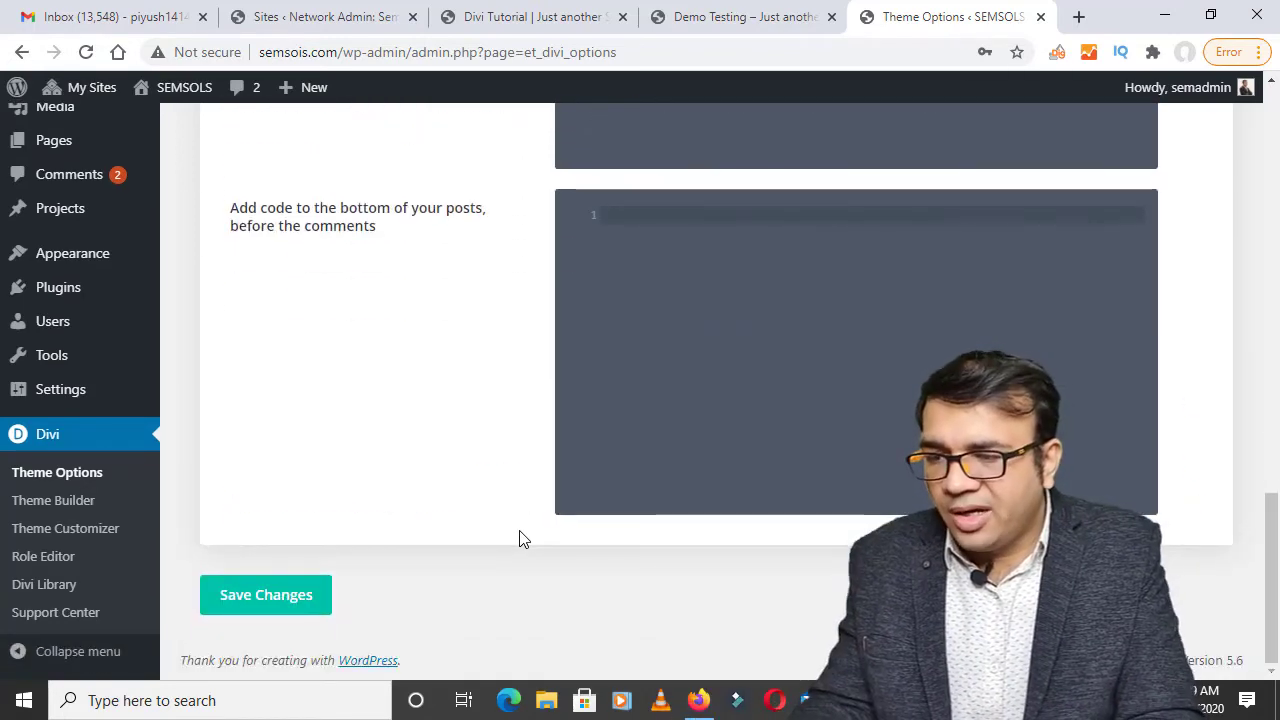
left_click(262, 600)
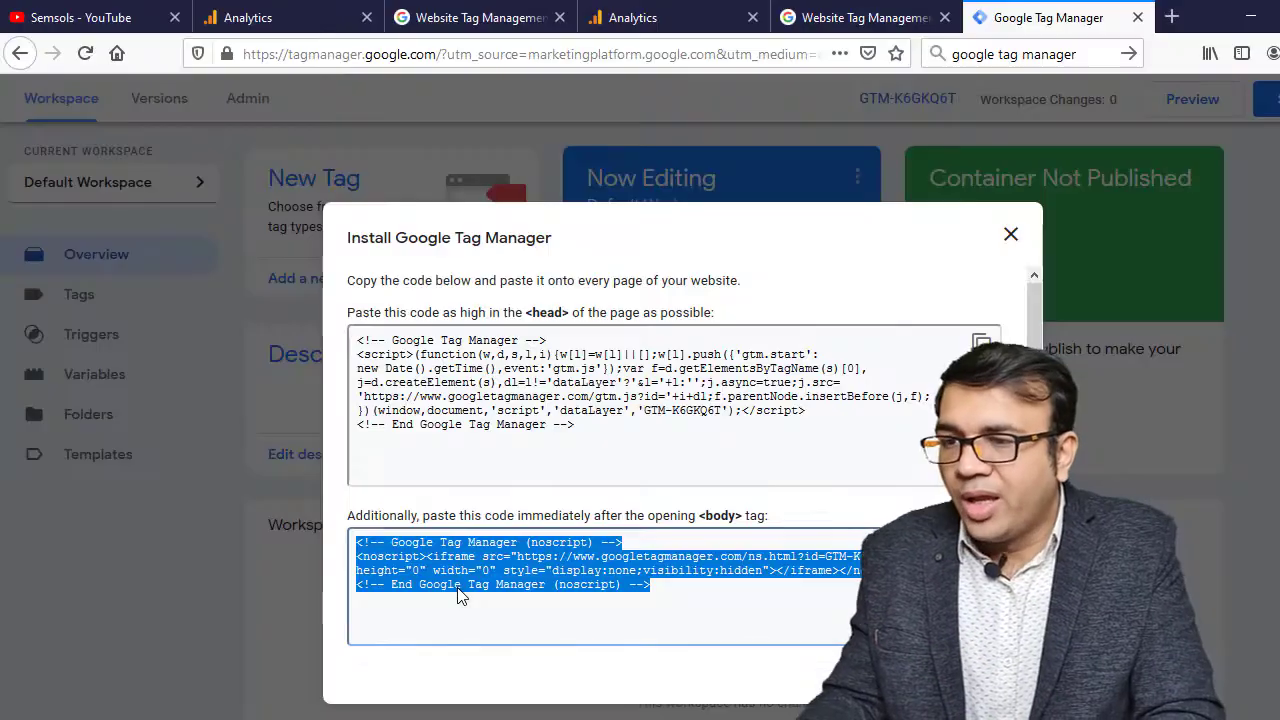
left_click(1011, 238)
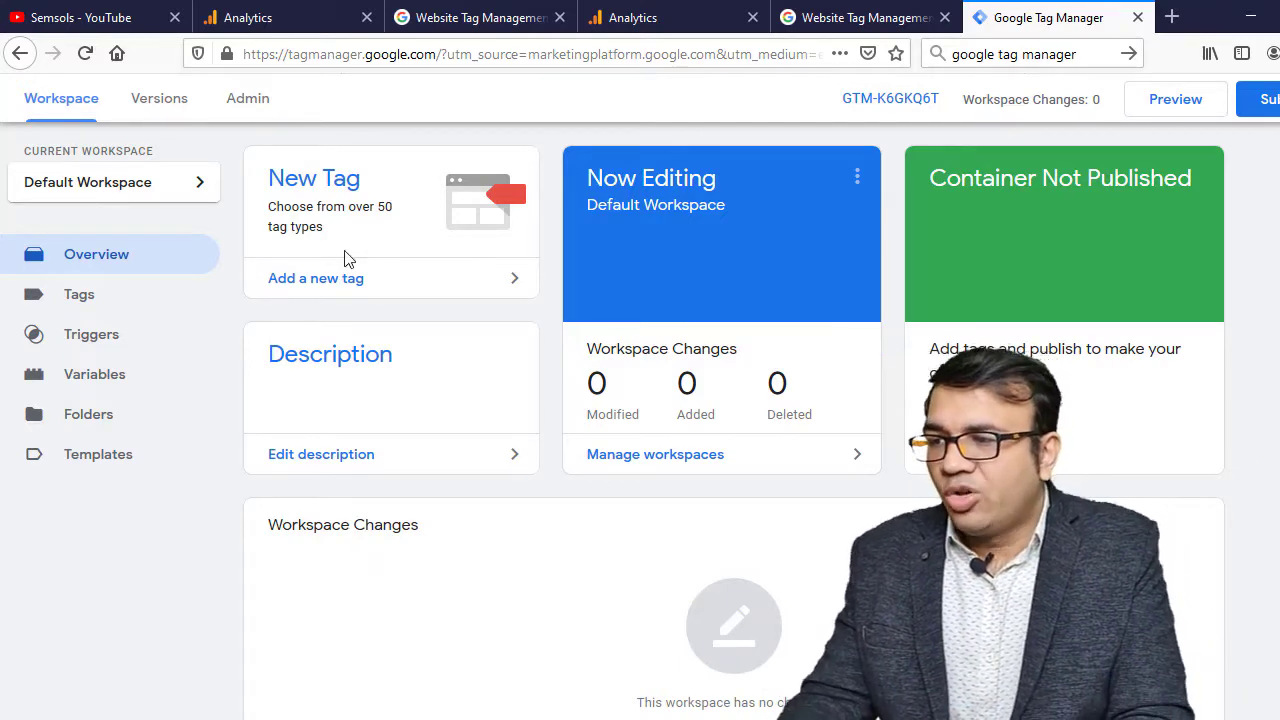
Create a new tag in the Tag Manager workspace with the tag type Google Analytics: Universal Analytics
left_click(136, 295)
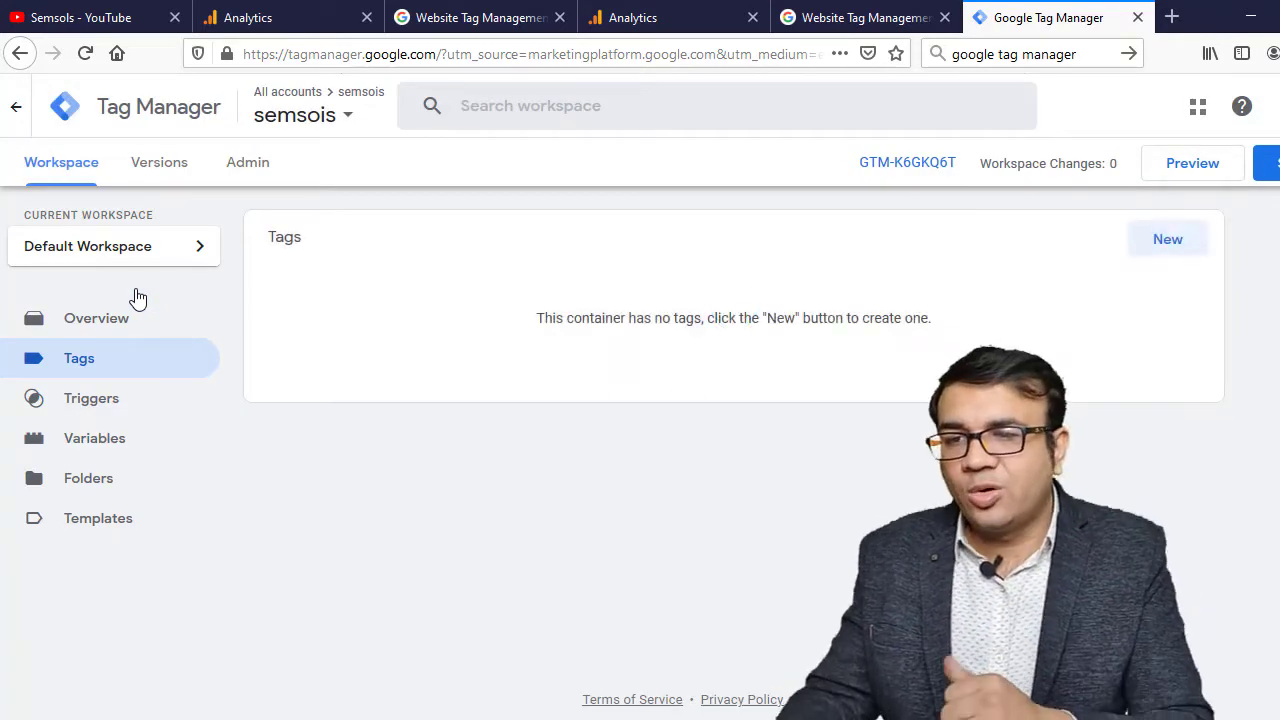
left_click(1168, 240)
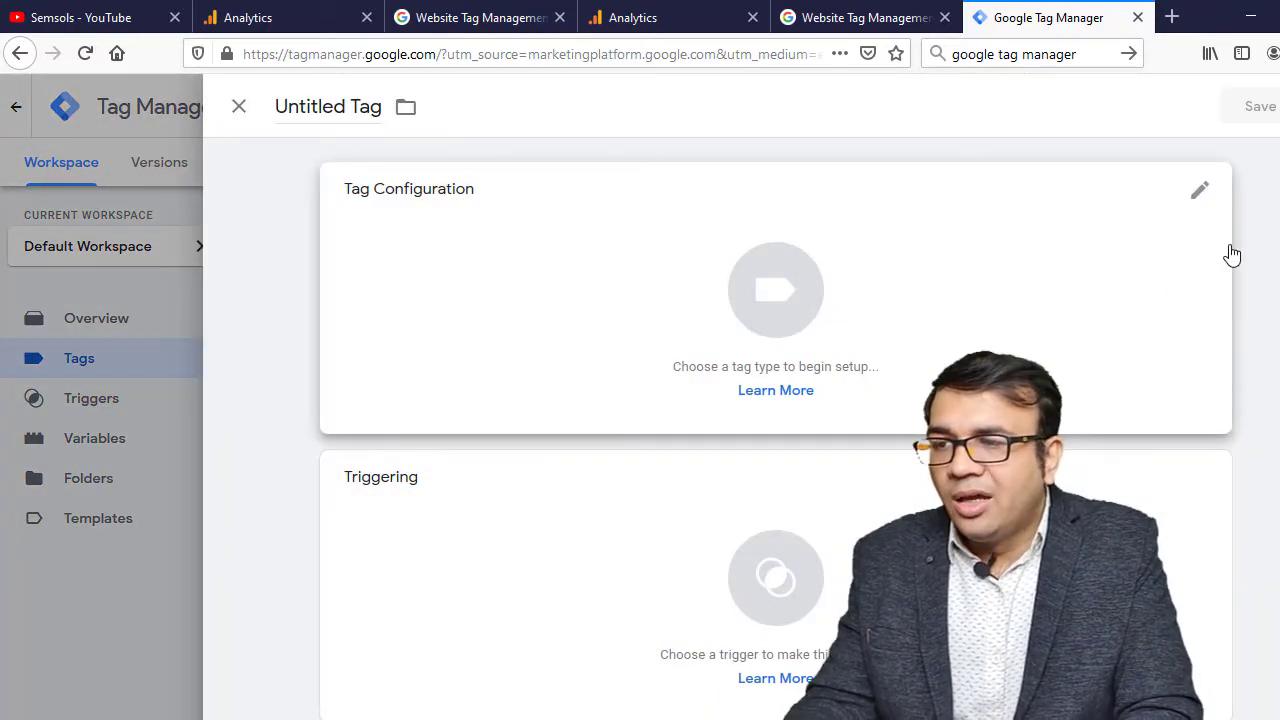
left_click(1205, 202)
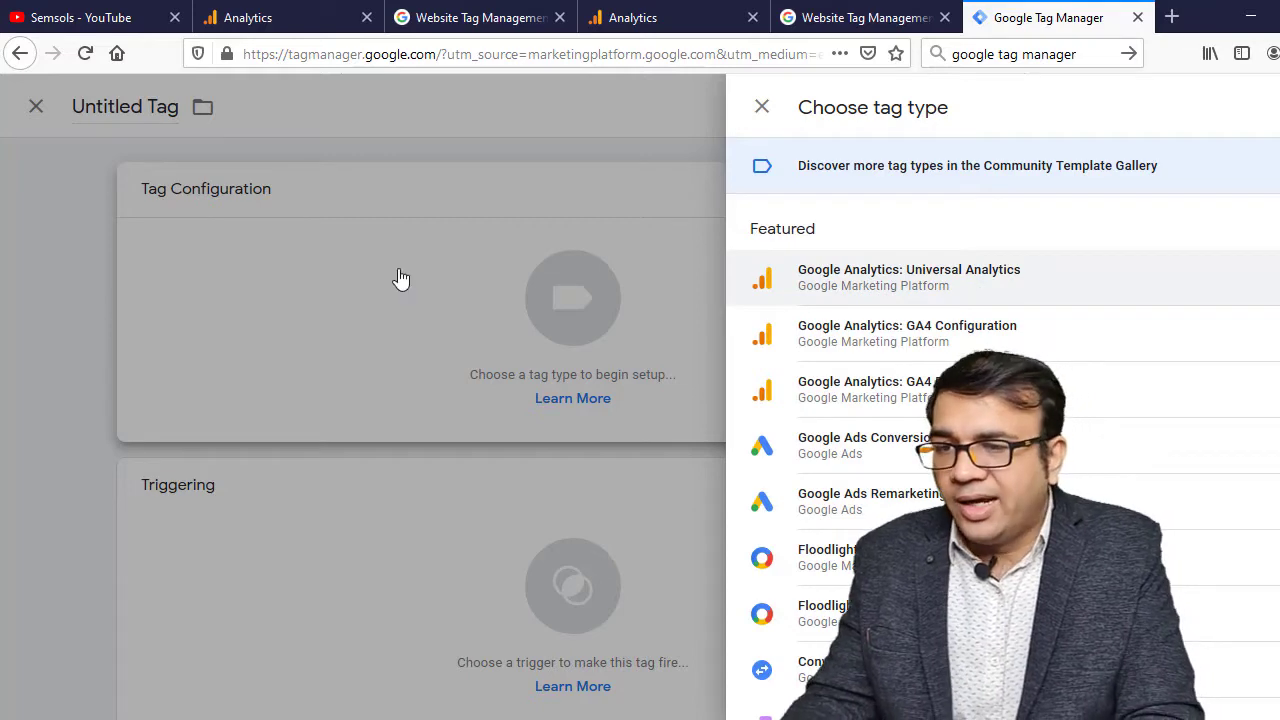
left_click(900, 278)
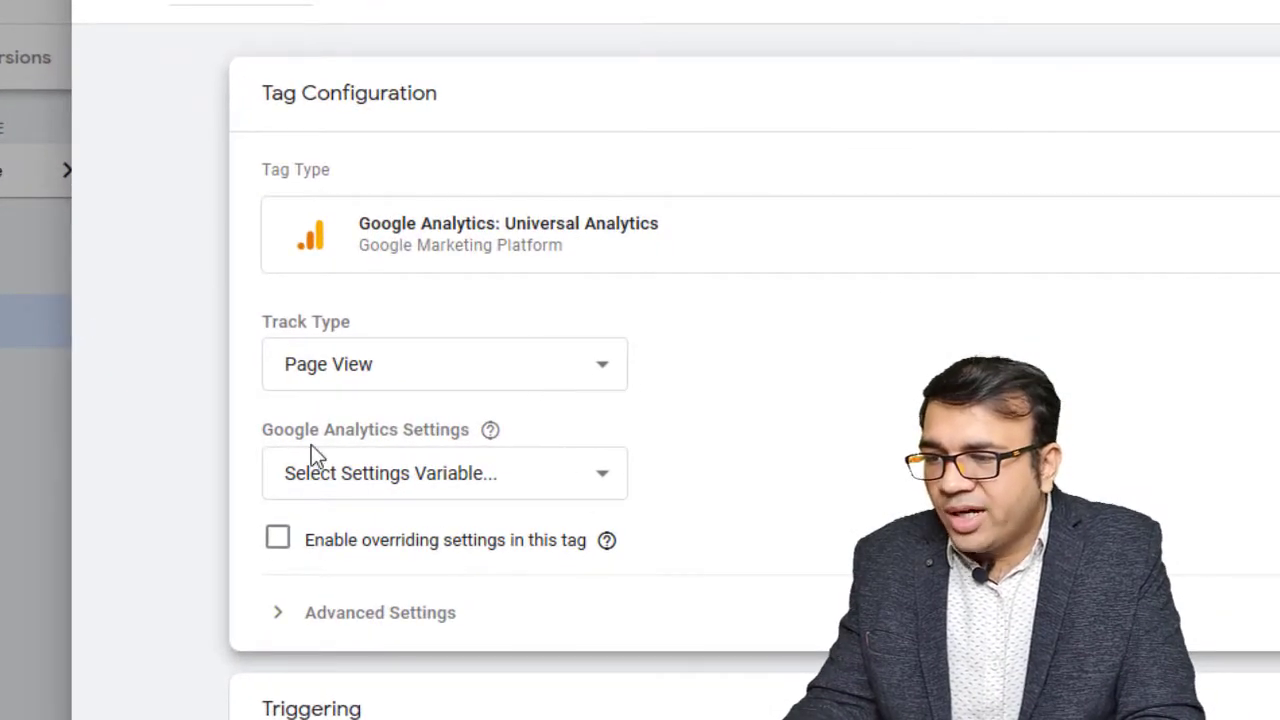
Add a new Google Analytics Settings variable for the tag and name it semsois
left_click(566, 482)
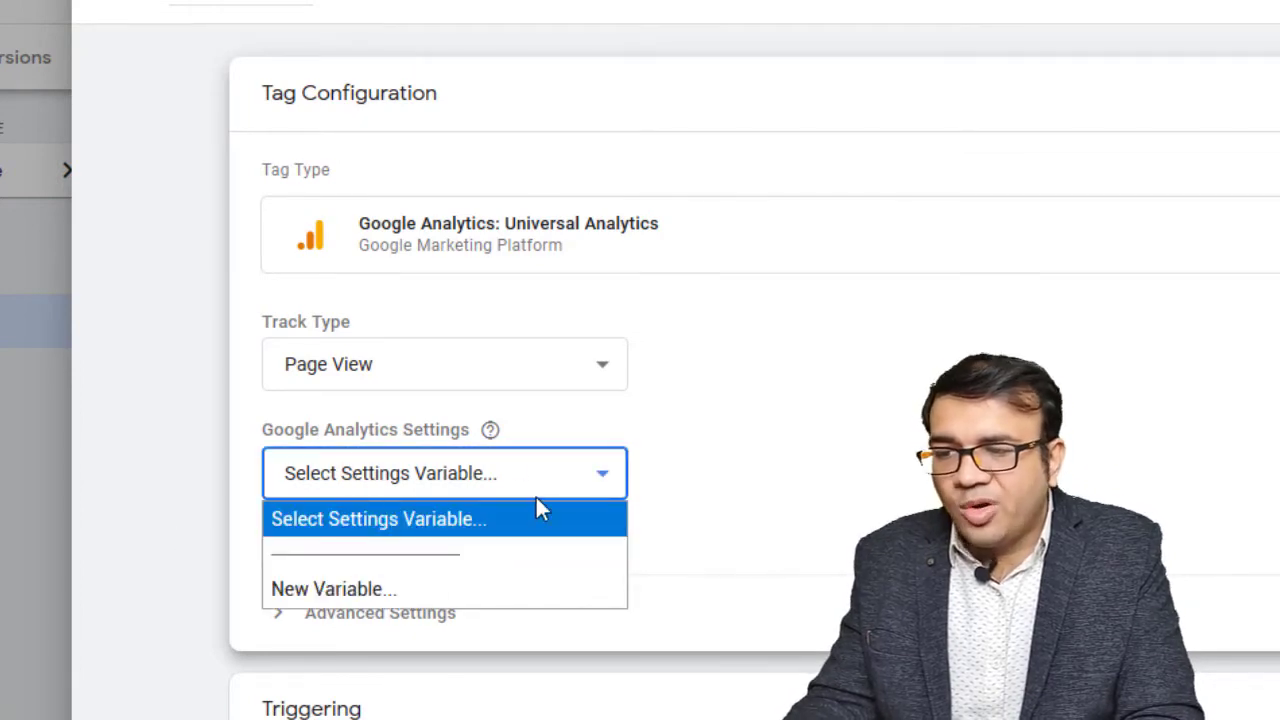
left_click(357, 587)
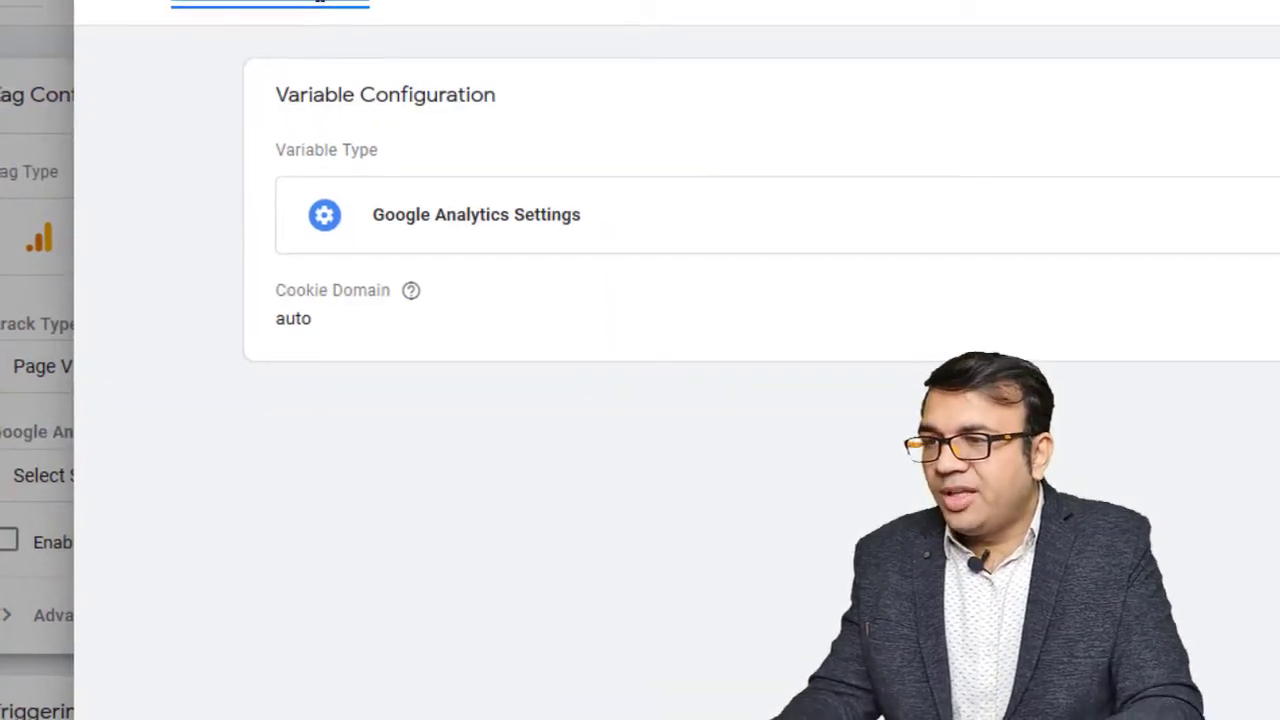
left_click(317, 2)
type("semso")
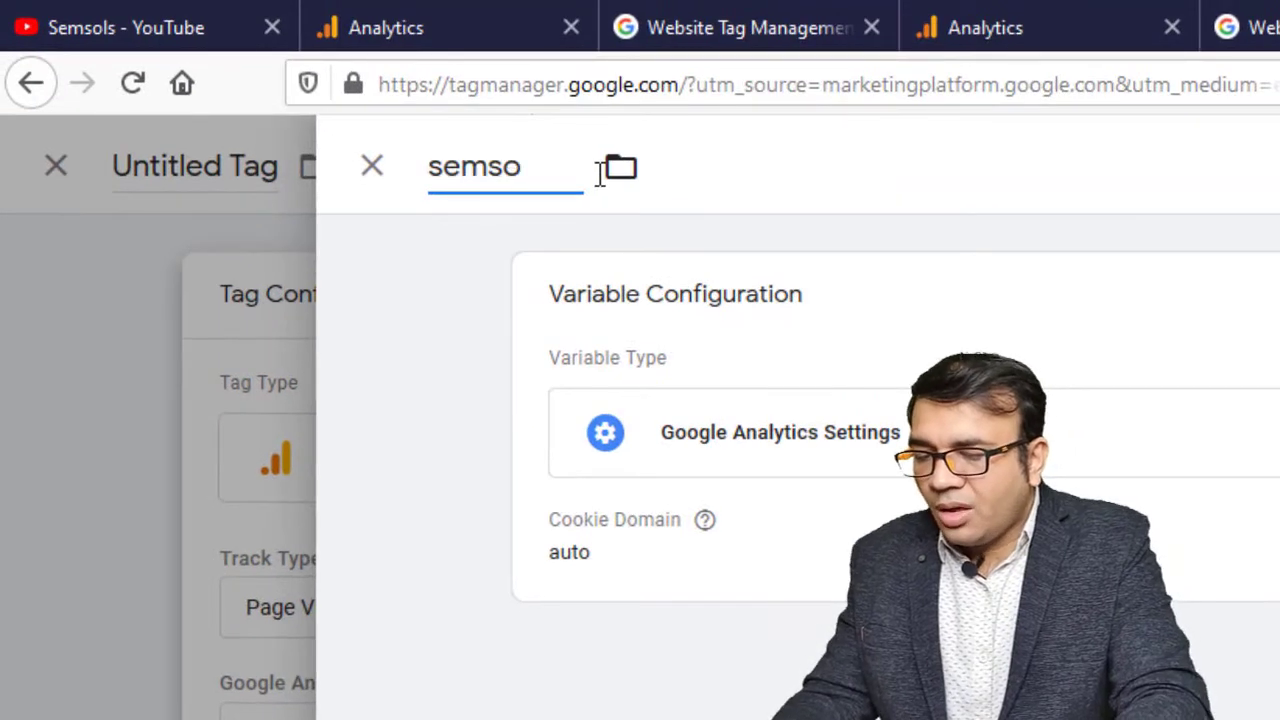
type("is")
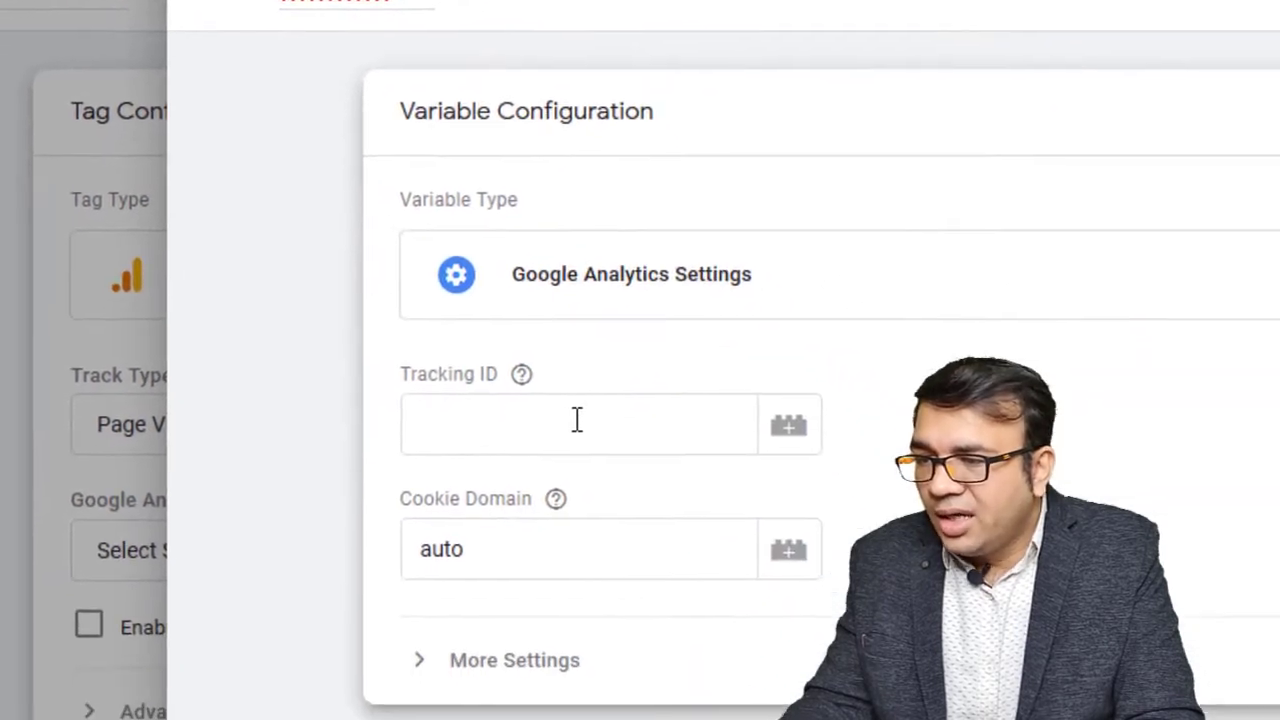
Copy the connected tag's UA tracking ID from Google Analytics, paste it as the variable's Tracking ID and save the variable
left_click(708, 580)
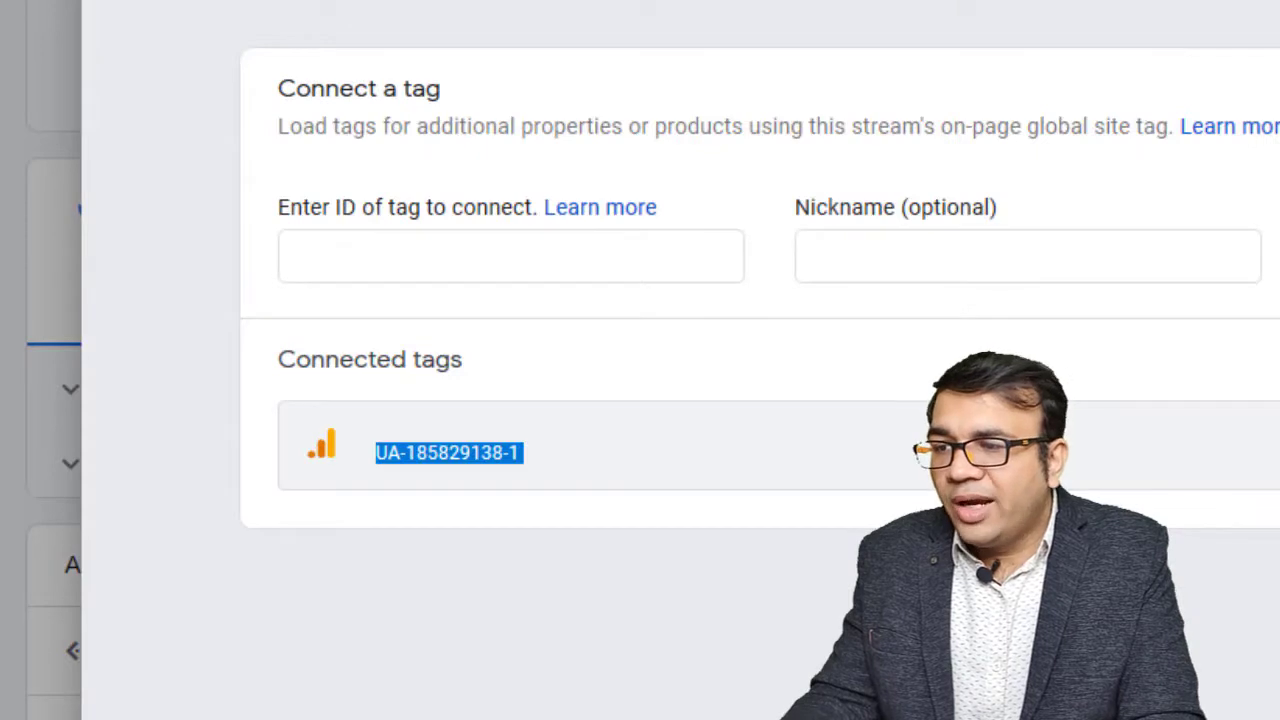
right_click(432, 447)
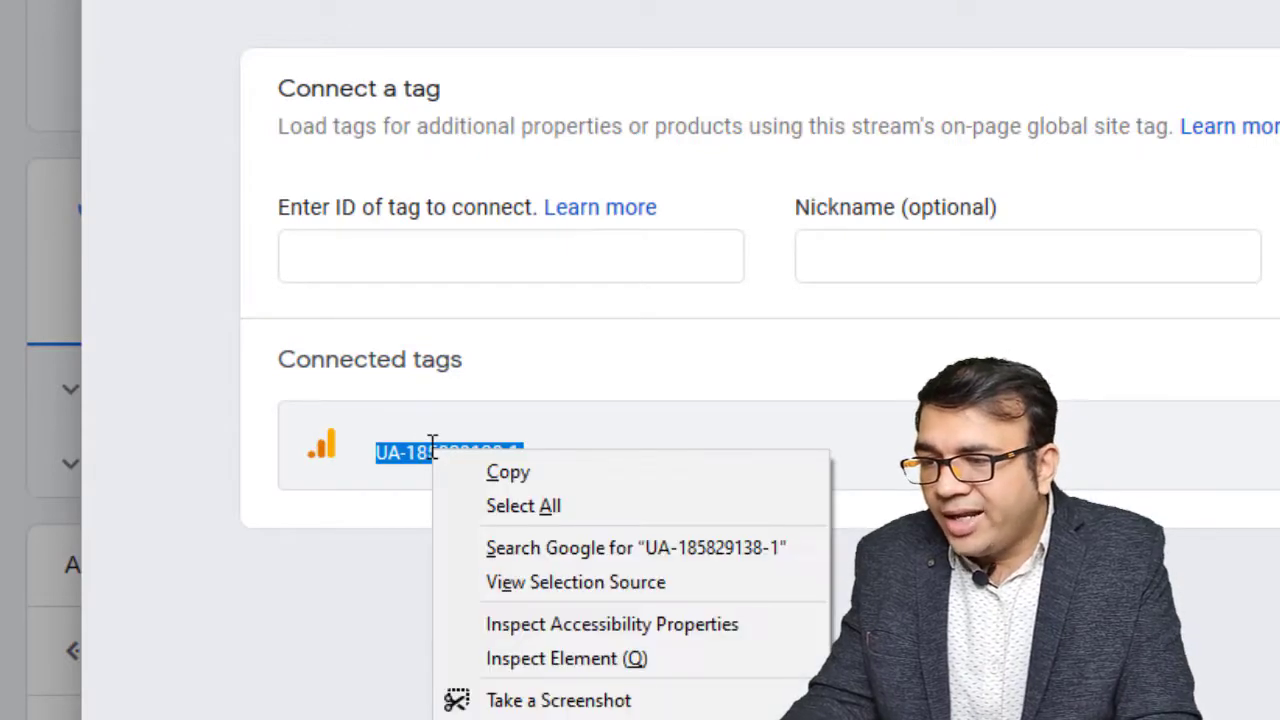
left_click(490, 474)
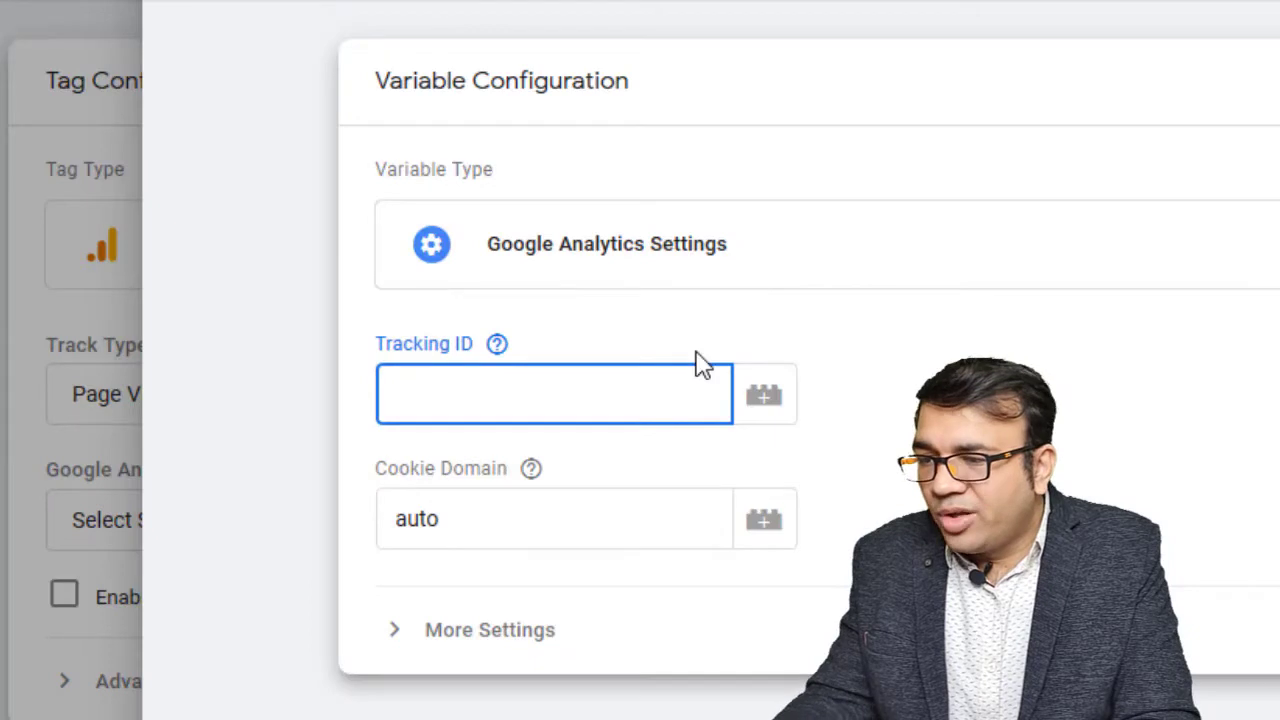
key("ctrl+v")
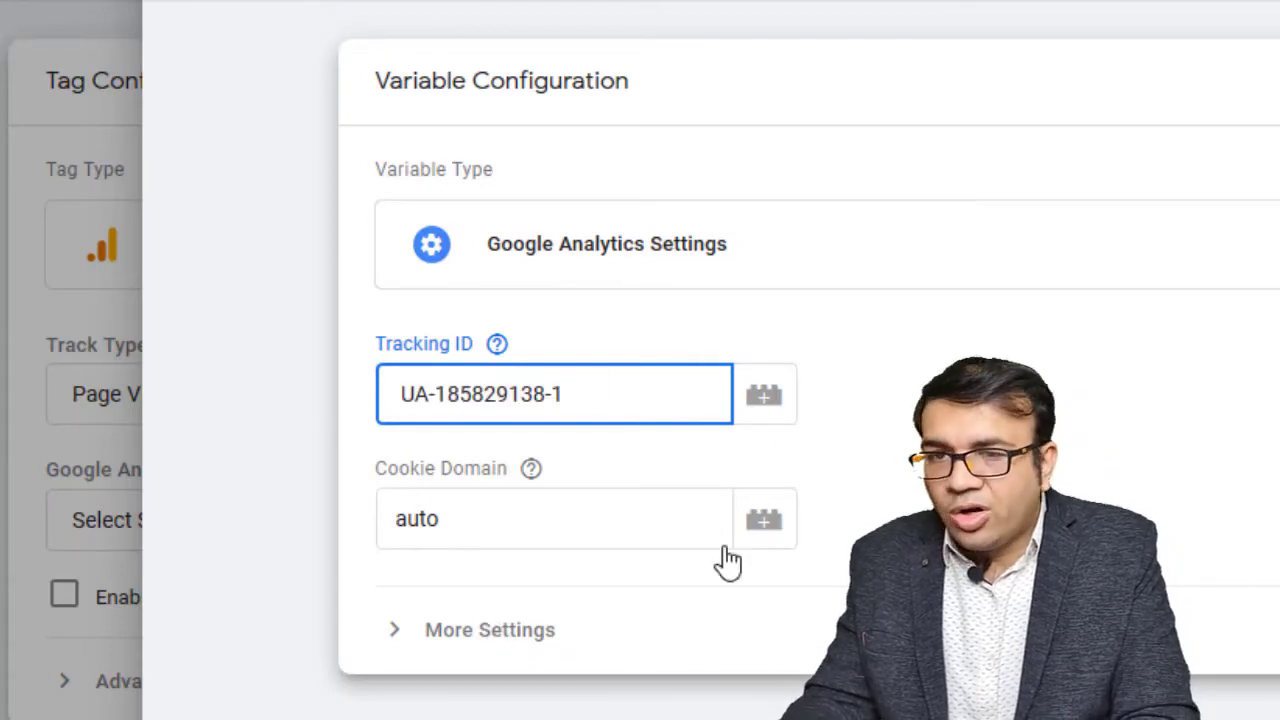
left_click(1275, 5)
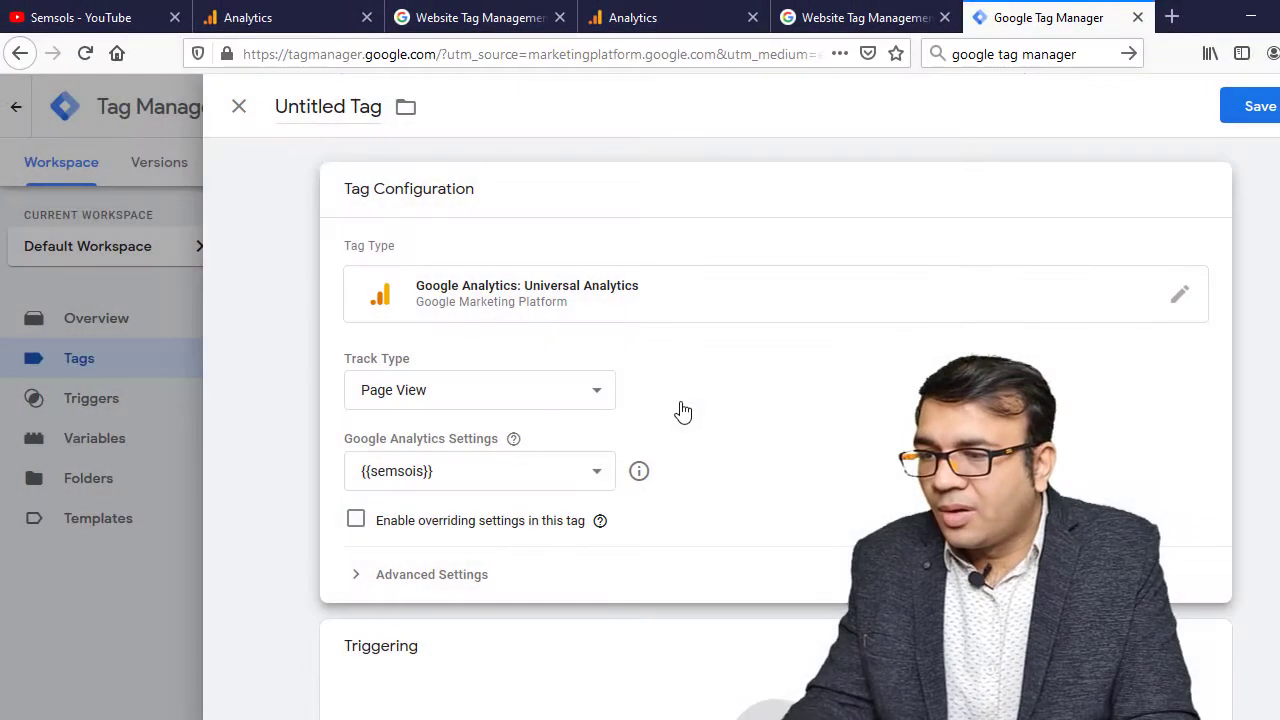
Choose {{semsois}} as the tag's Google Analytics Settings variable and set All Pages as its firing trigger
left_click(402, 483)
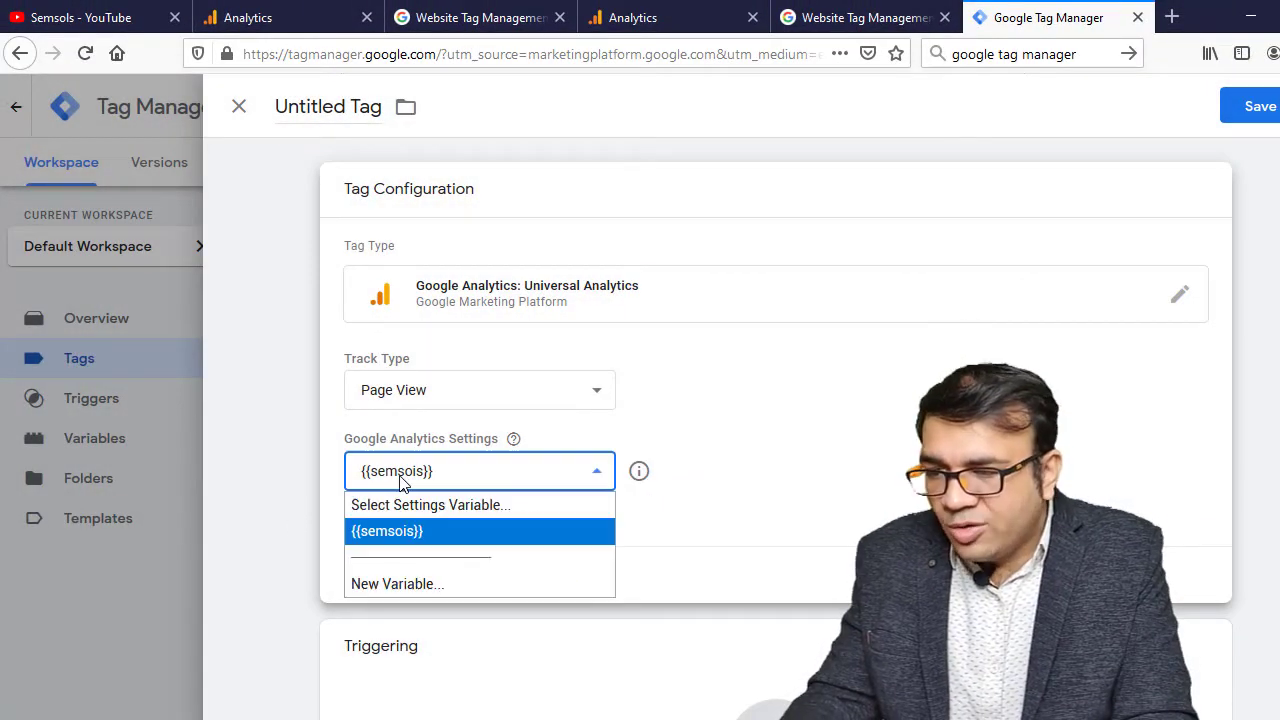
left_click(396, 534)
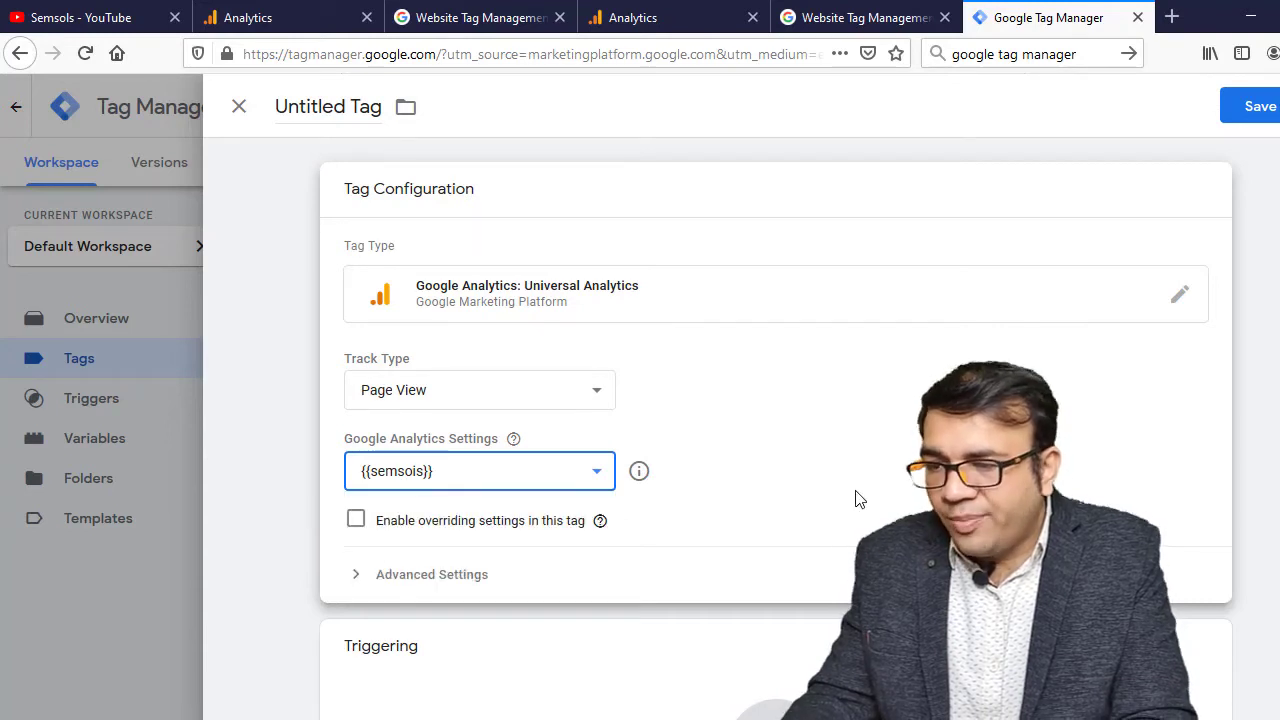
scroll(855, 498, "down", 2)
scroll(857, 500, "up", 1)
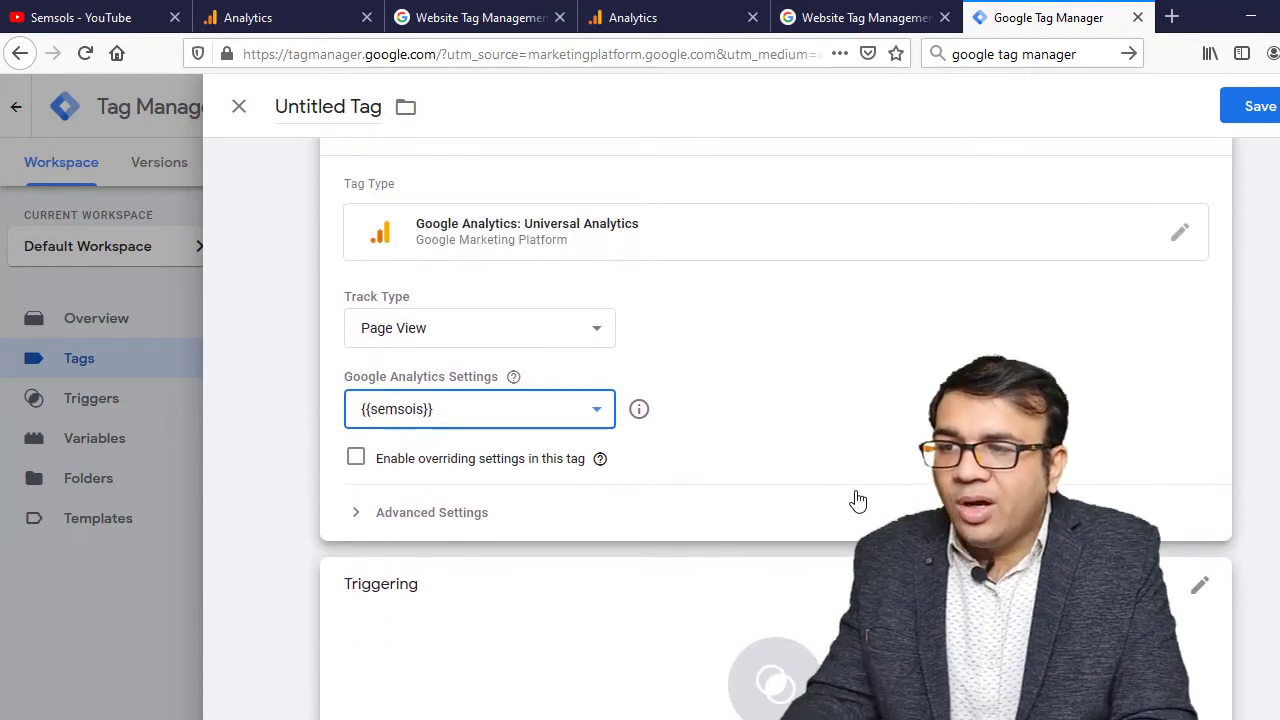
left_click(781, 485)
left_click(954, 331)
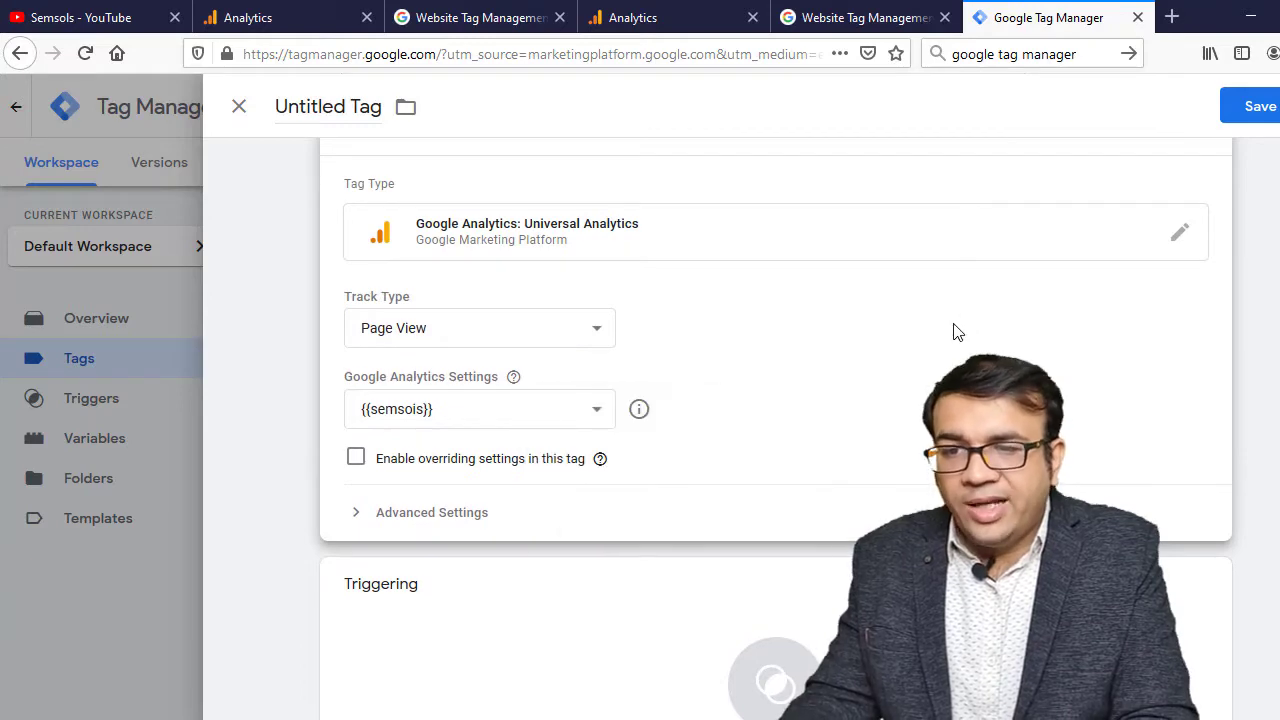
scroll(954, 331, "down", 2)
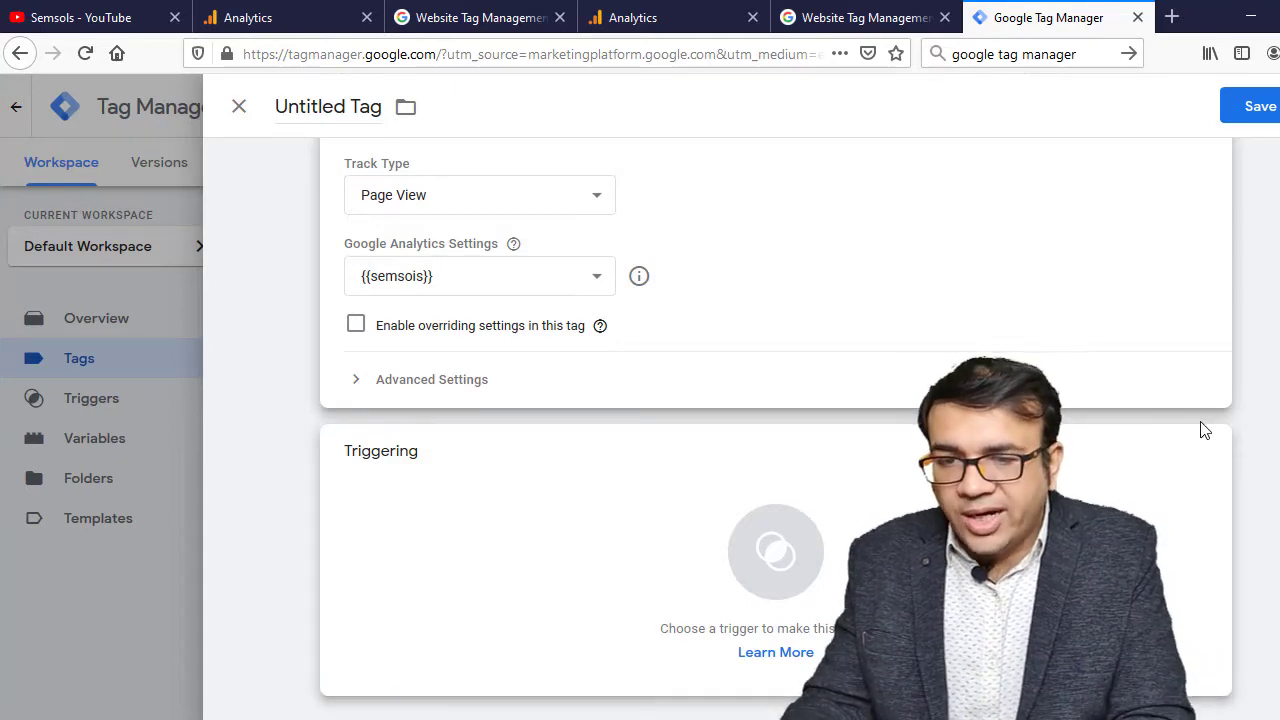
left_click(1200, 455)
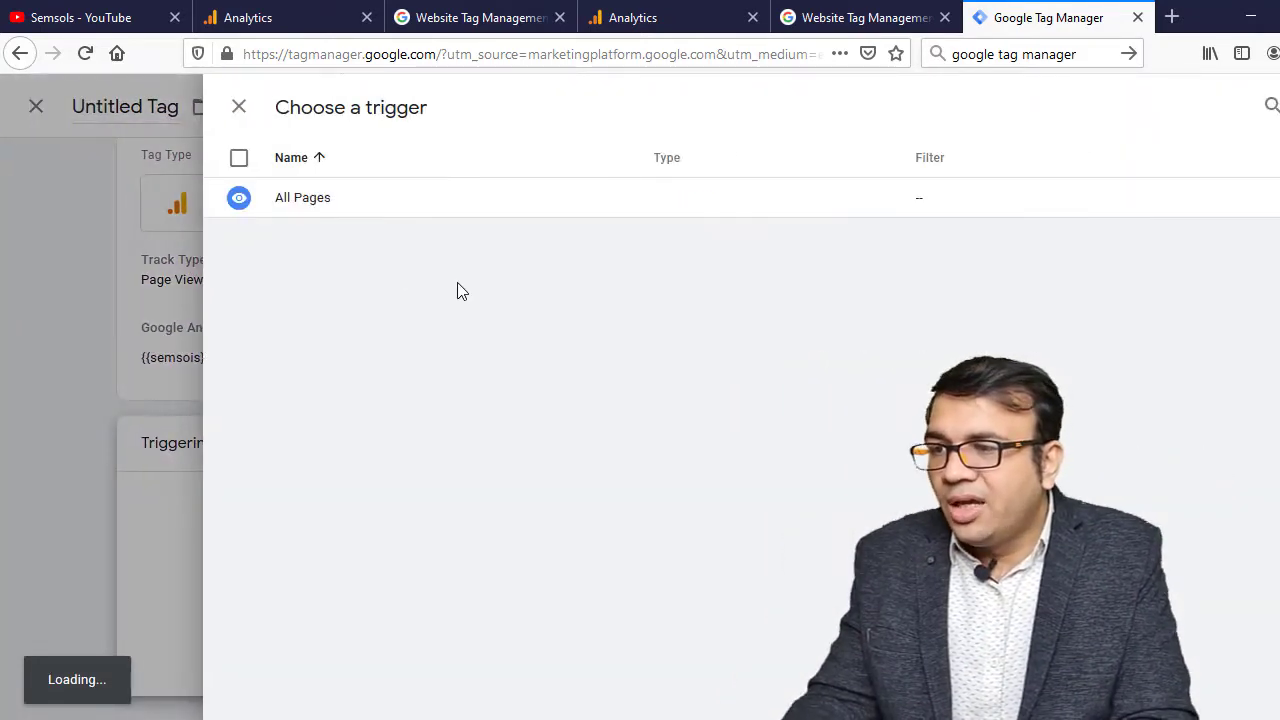
left_click(325, 213)
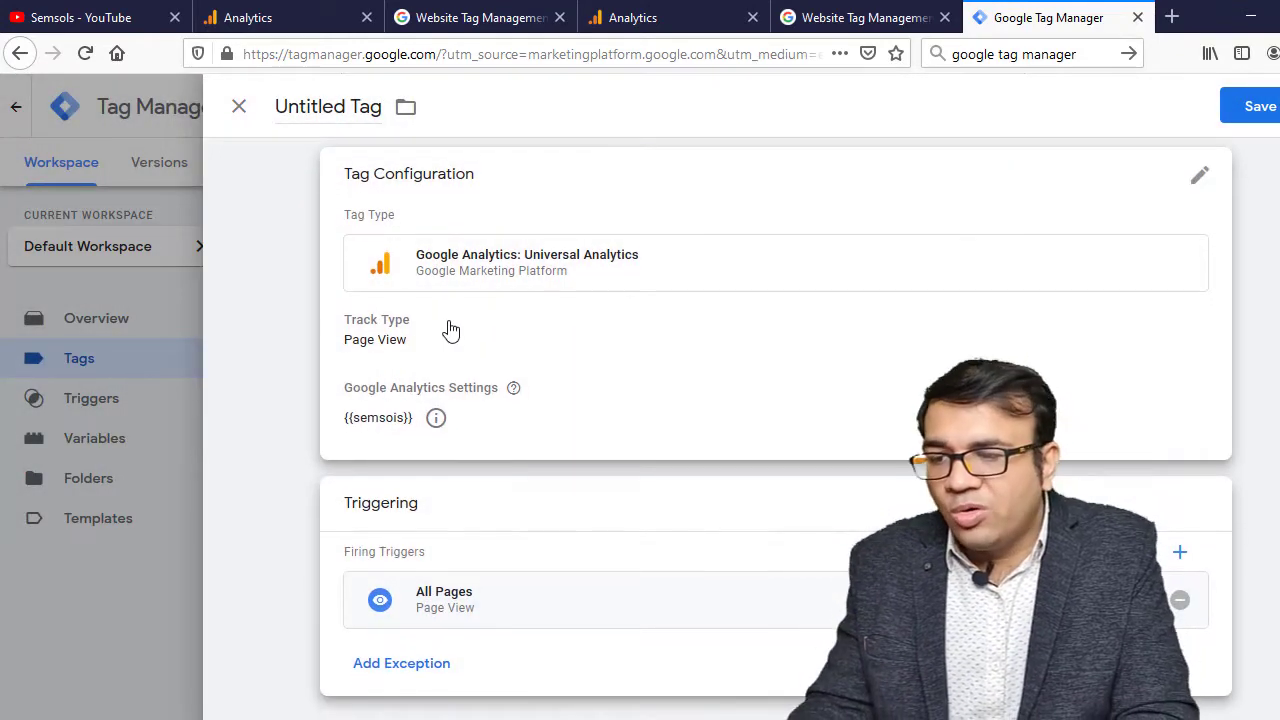
Save the tag under the name "Google Analytics PageViews Semsois"
left_click(1255, 110)
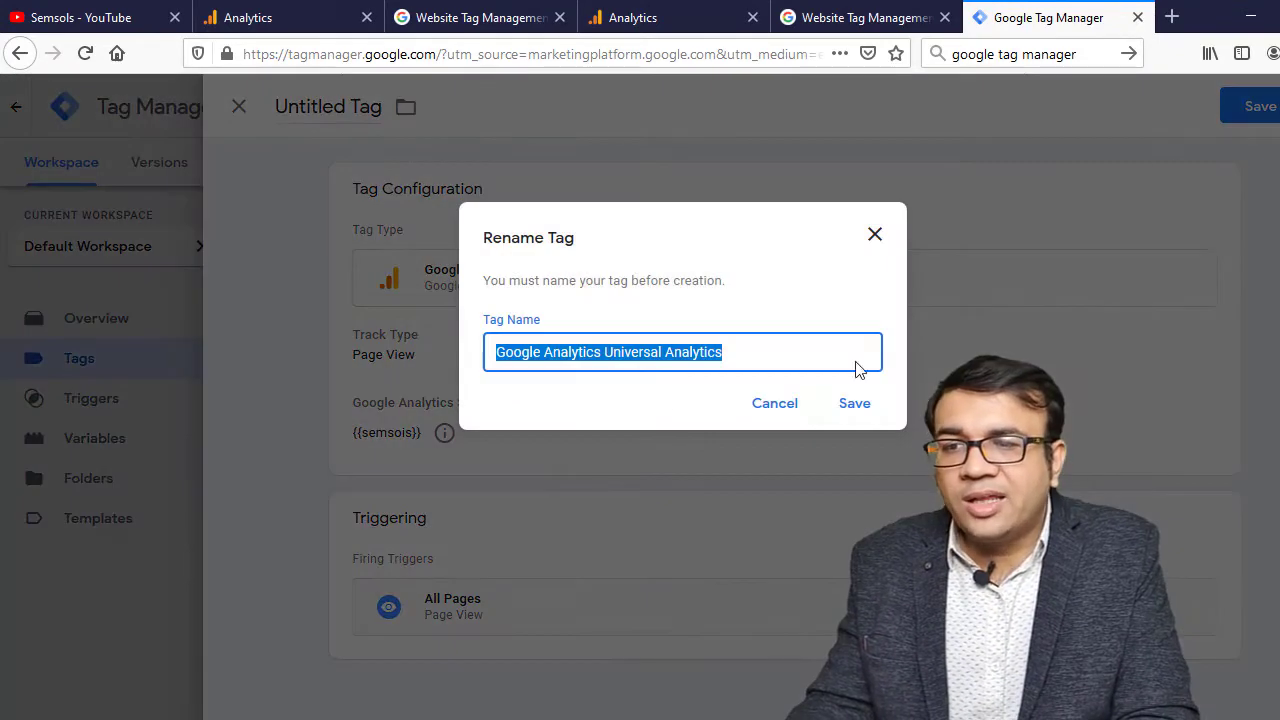
left_click(753, 361)
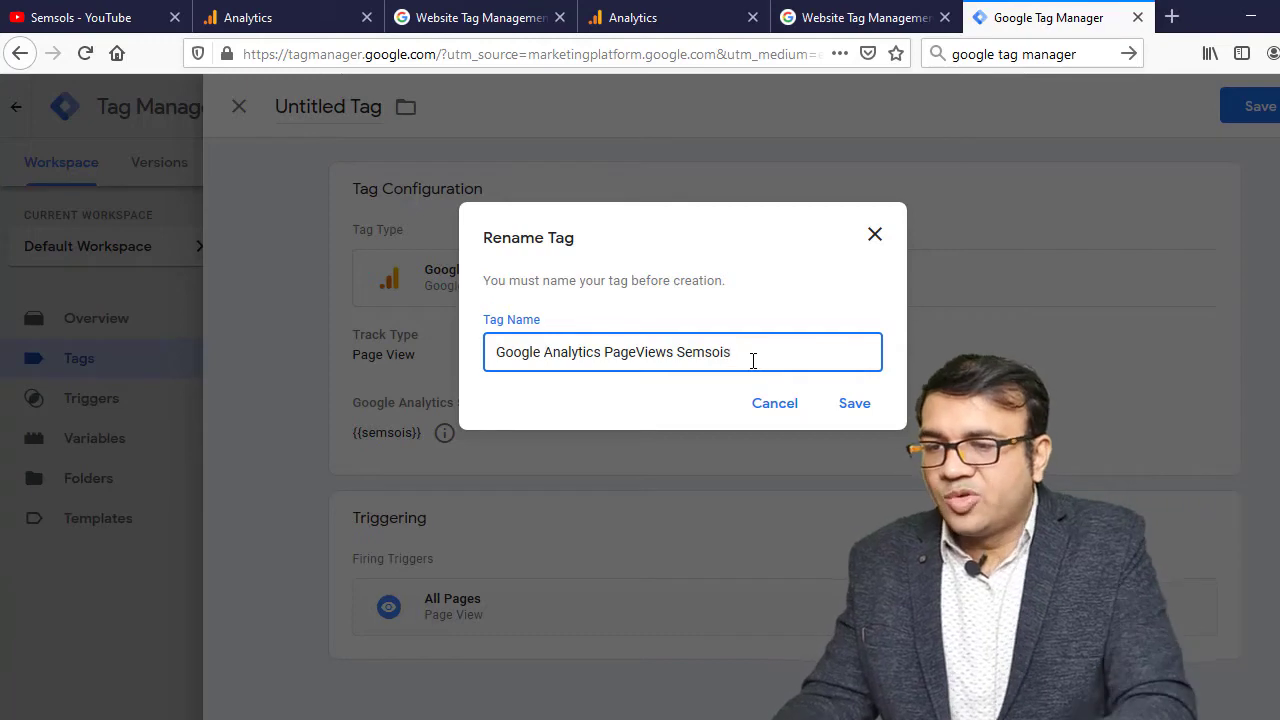
left_click(856, 404)
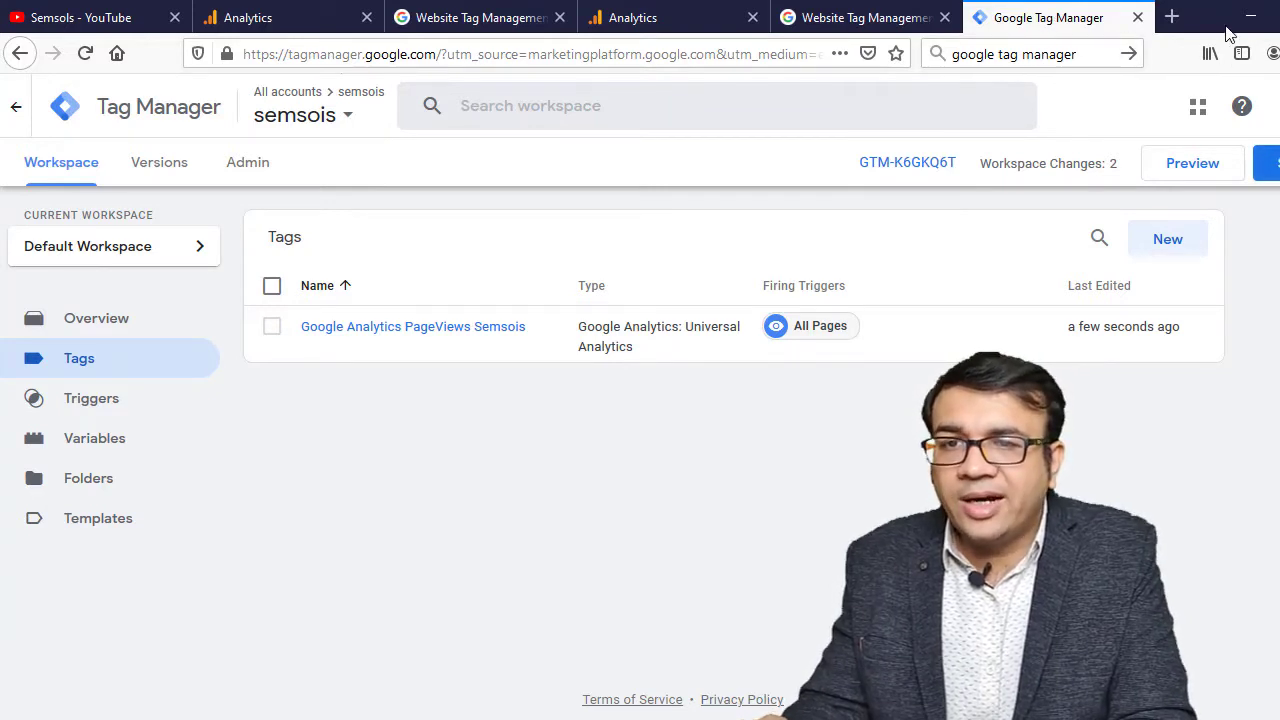
Submit and publish the workspace changes, skipping the container version name and description
left_click(1277, 17)
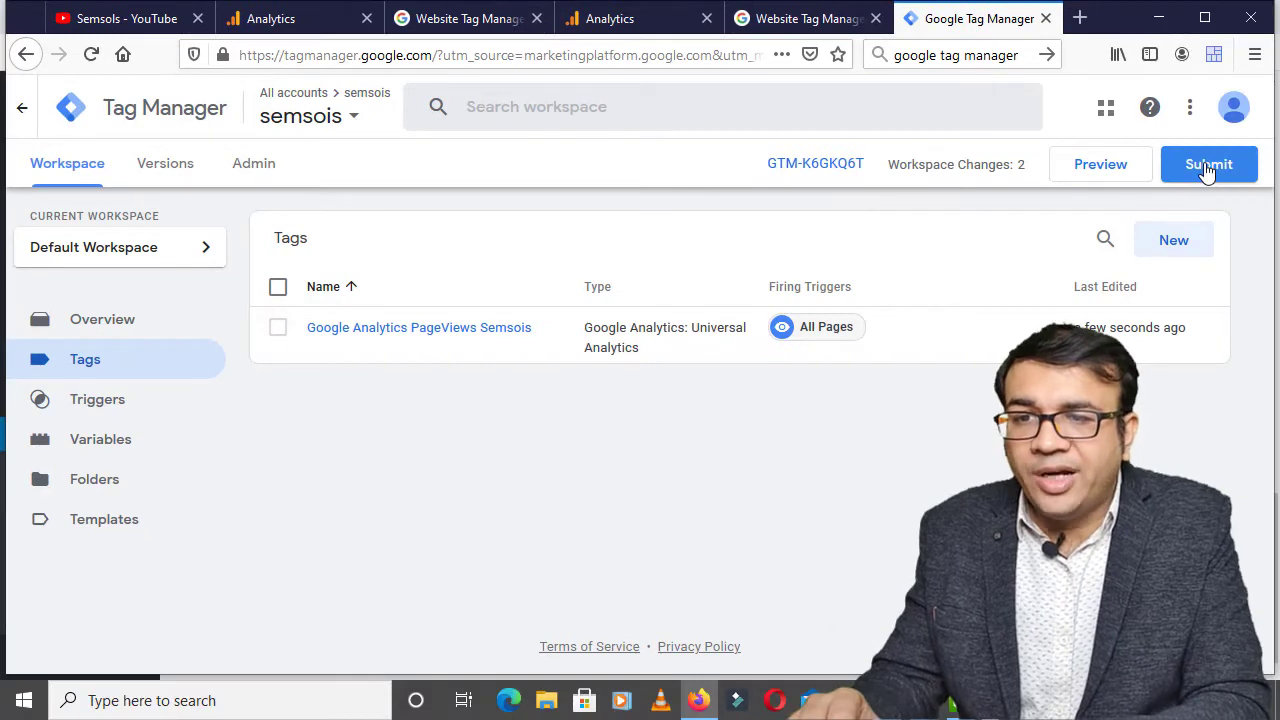
left_click(1208, 166)
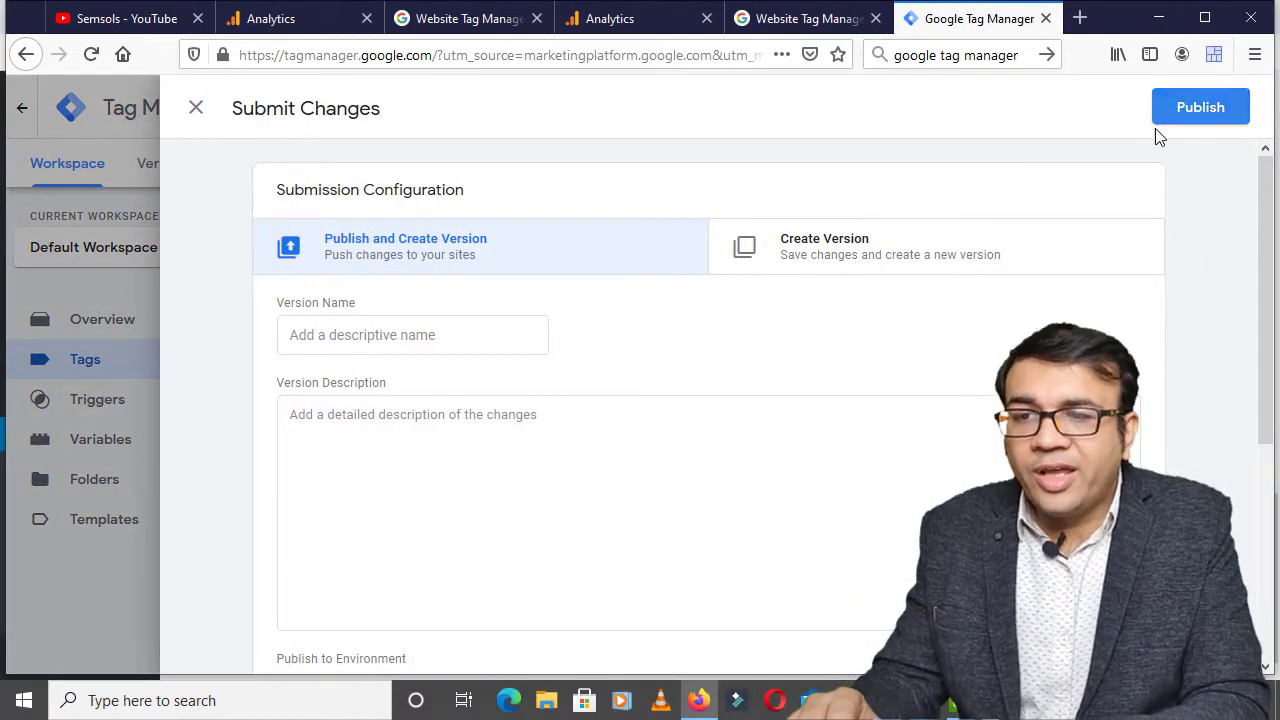
left_click(1210, 108)
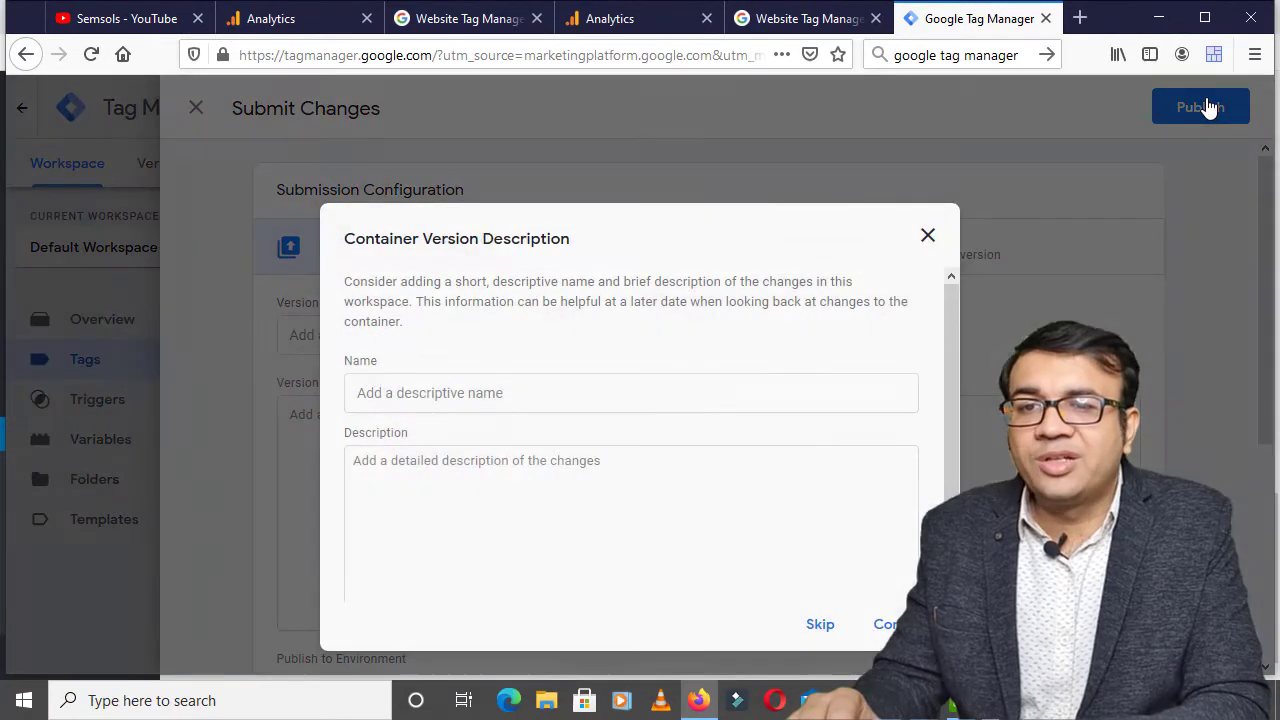
scroll(663, 509, "down", 2)
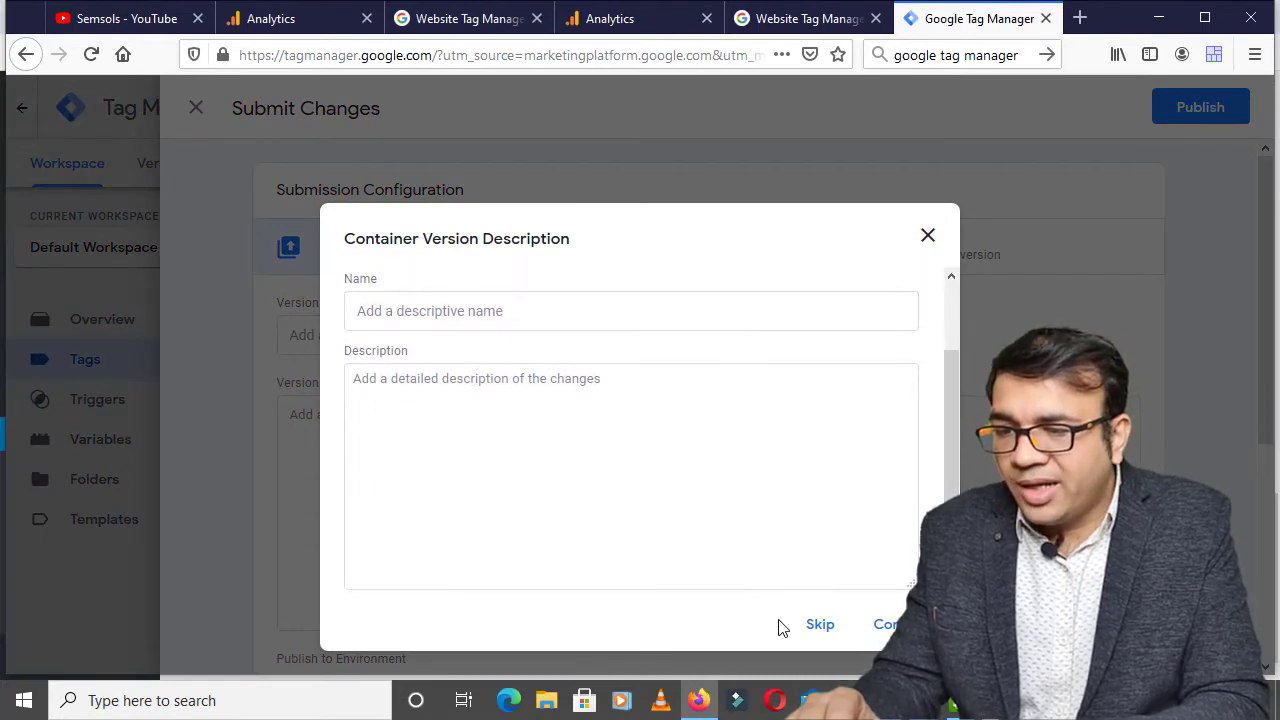
left_click(820, 625)
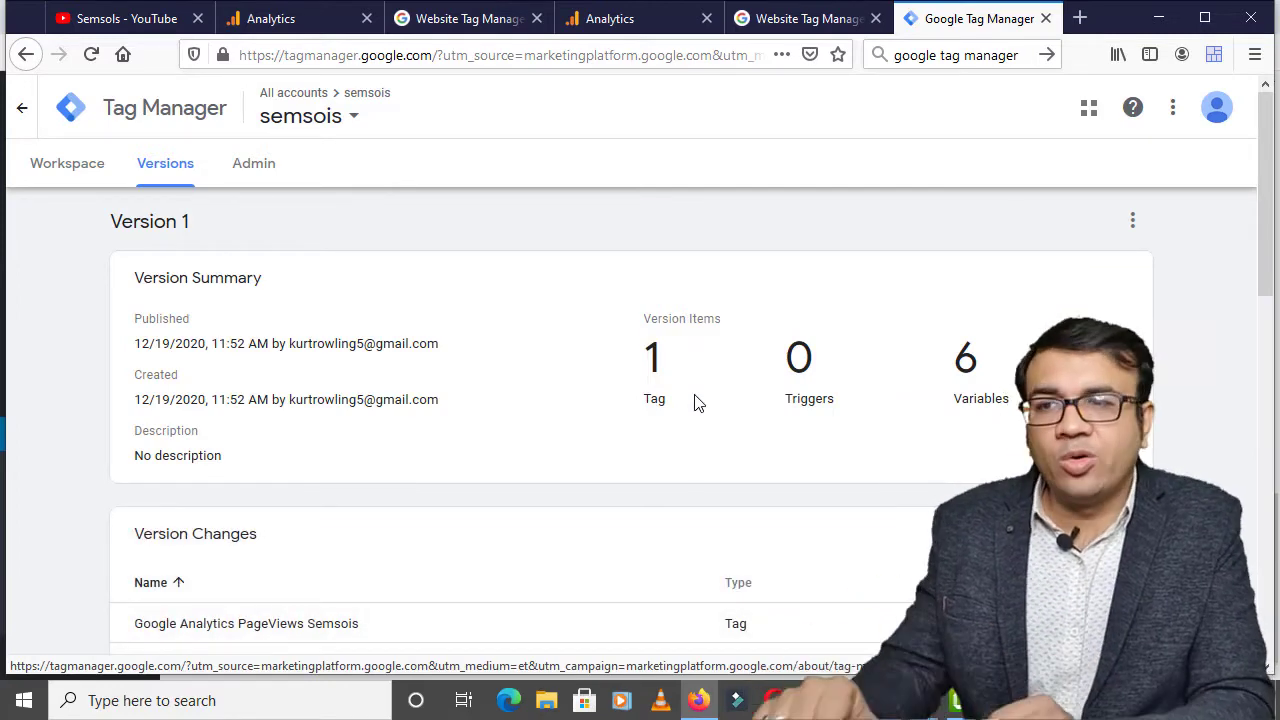
Visit semsois.com in a new browser tab and check the active users in the Google Analytics Realtime overview
left_click(1080, 18)
type("se")
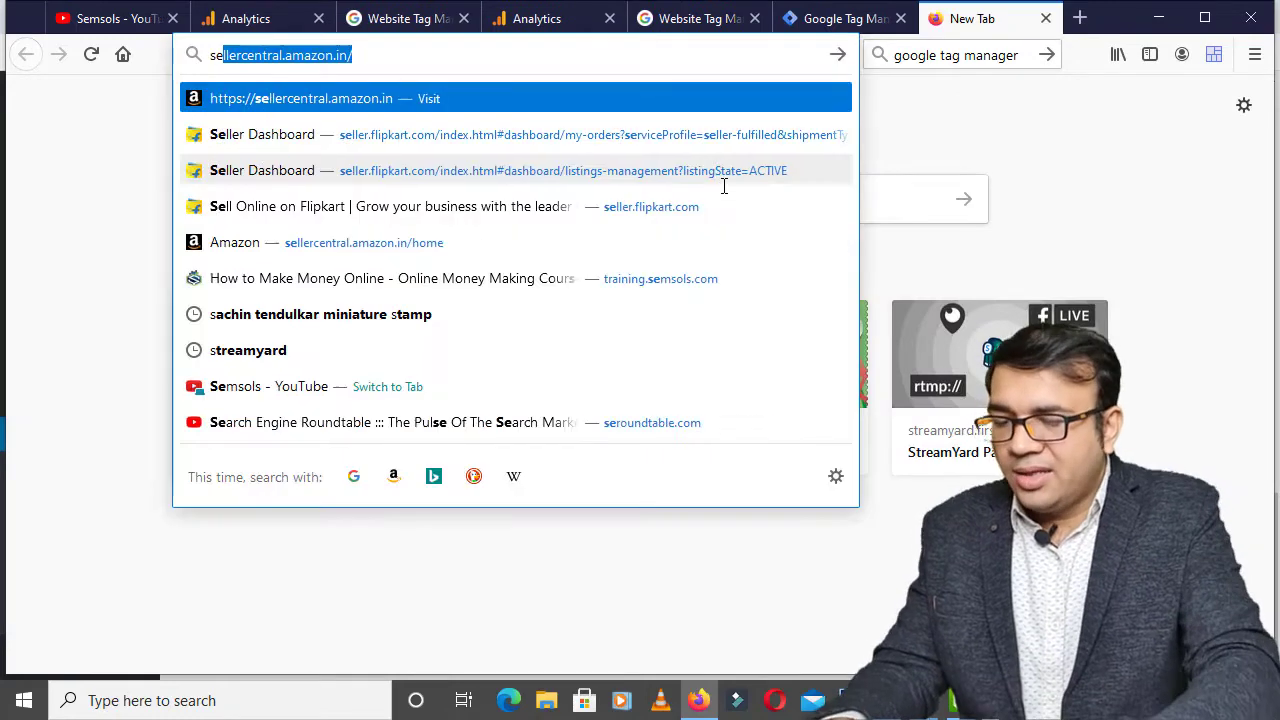
type("msois")
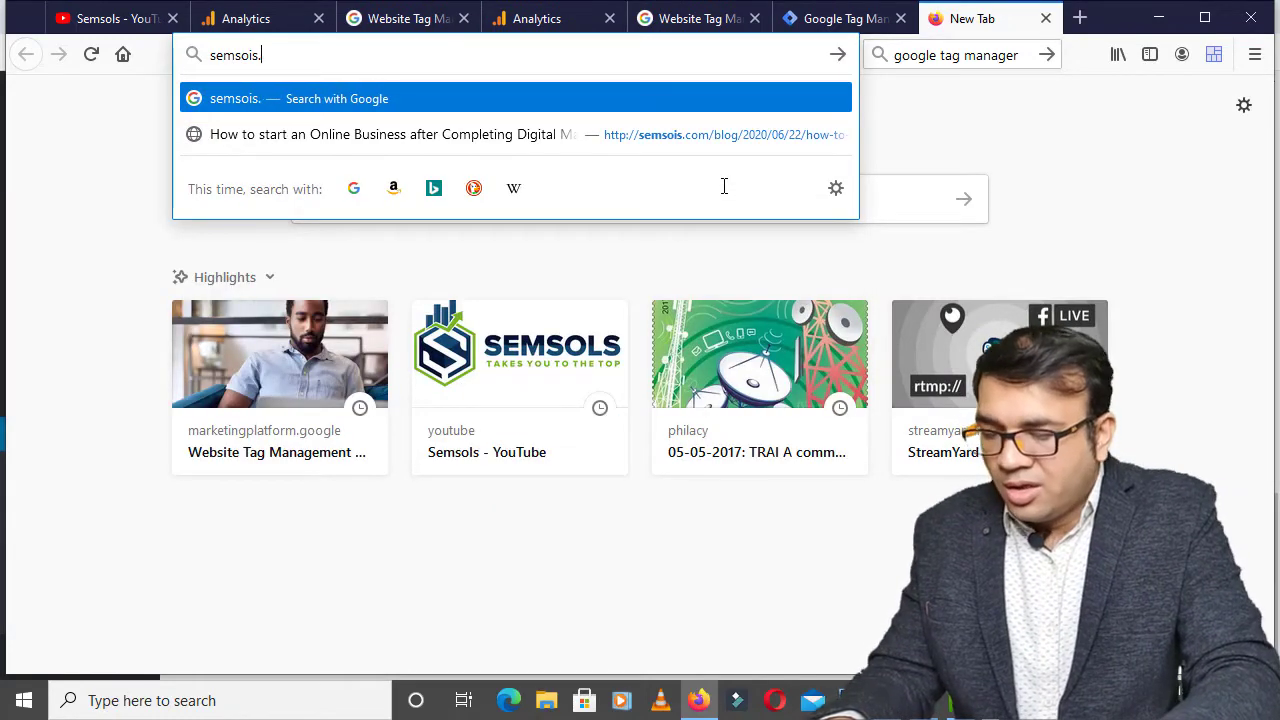
type(".com")
key("Return")
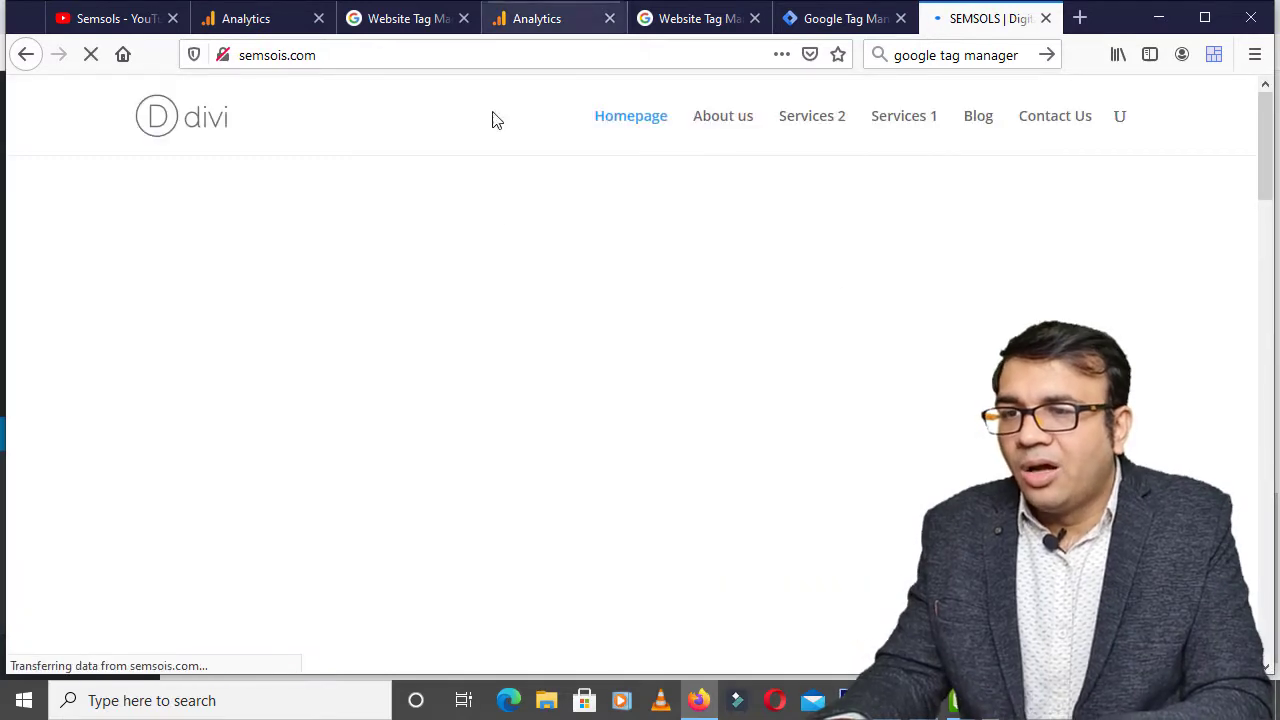
left_click(530, 18)
left_click(180, 103)
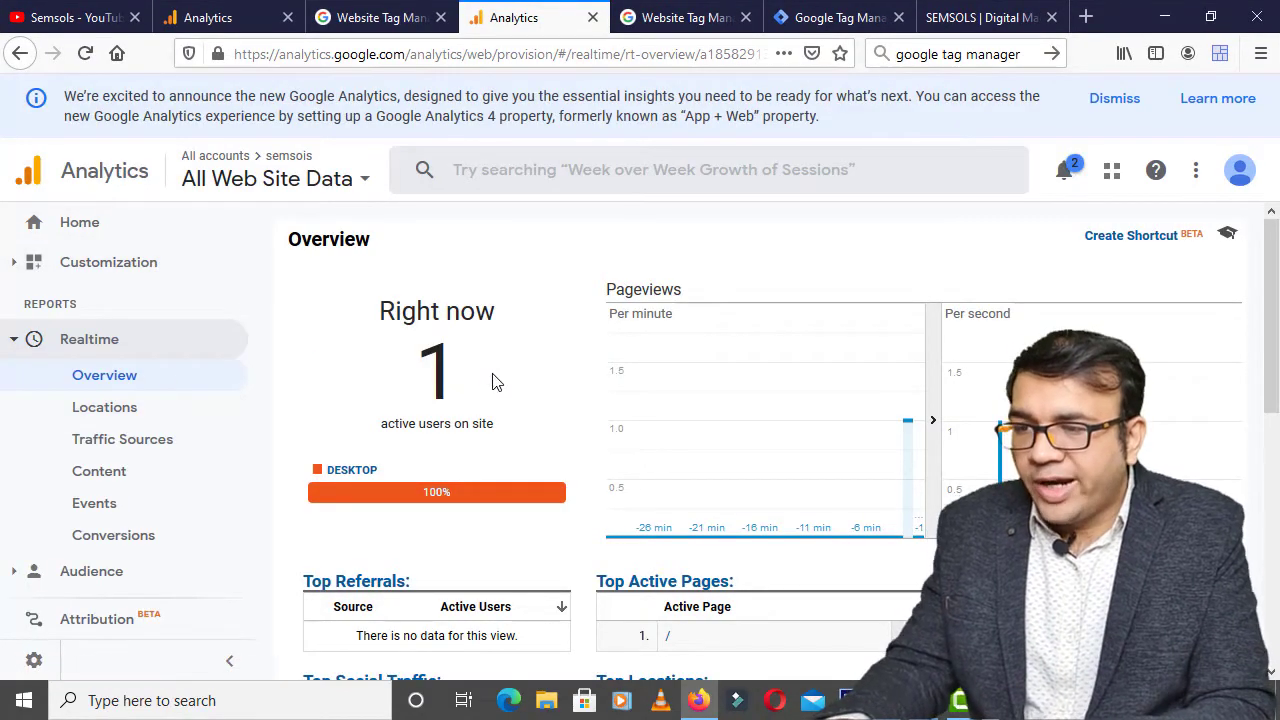
Revisit the SEMSOLS website and recheck the active users in the Google Analytics Realtime overview
left_click(983, 10)
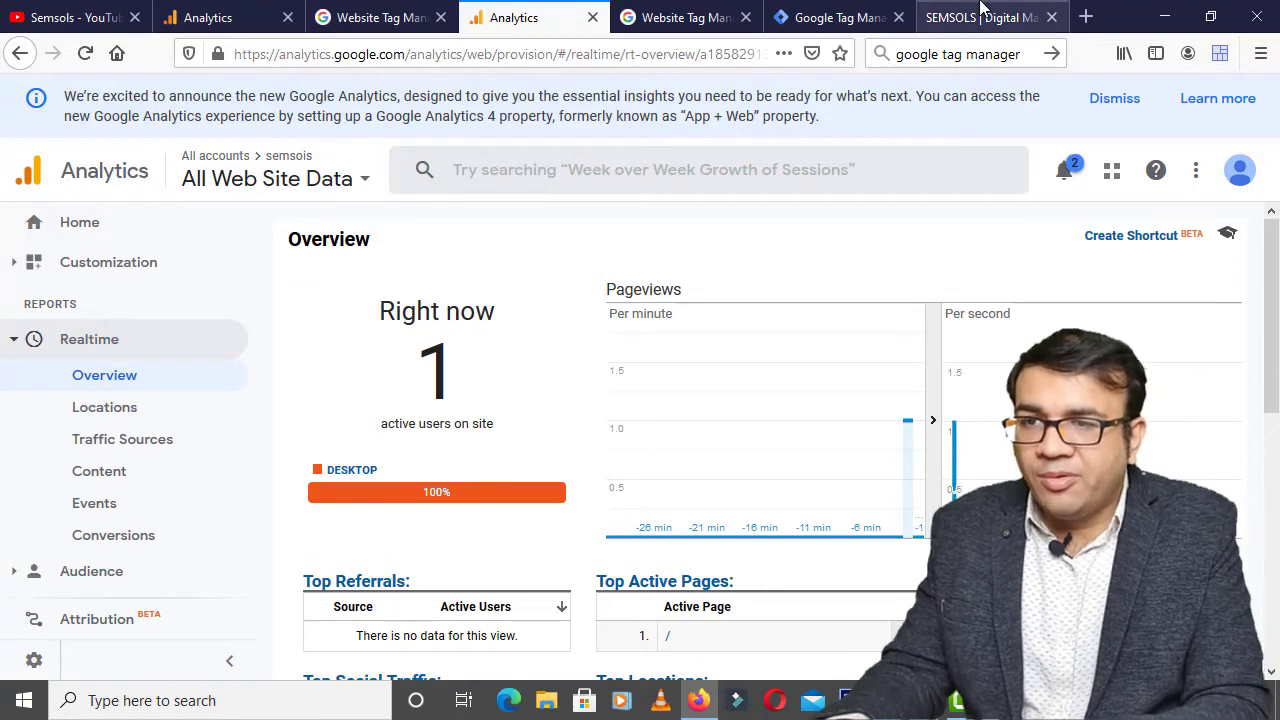
left_click(503, 17)
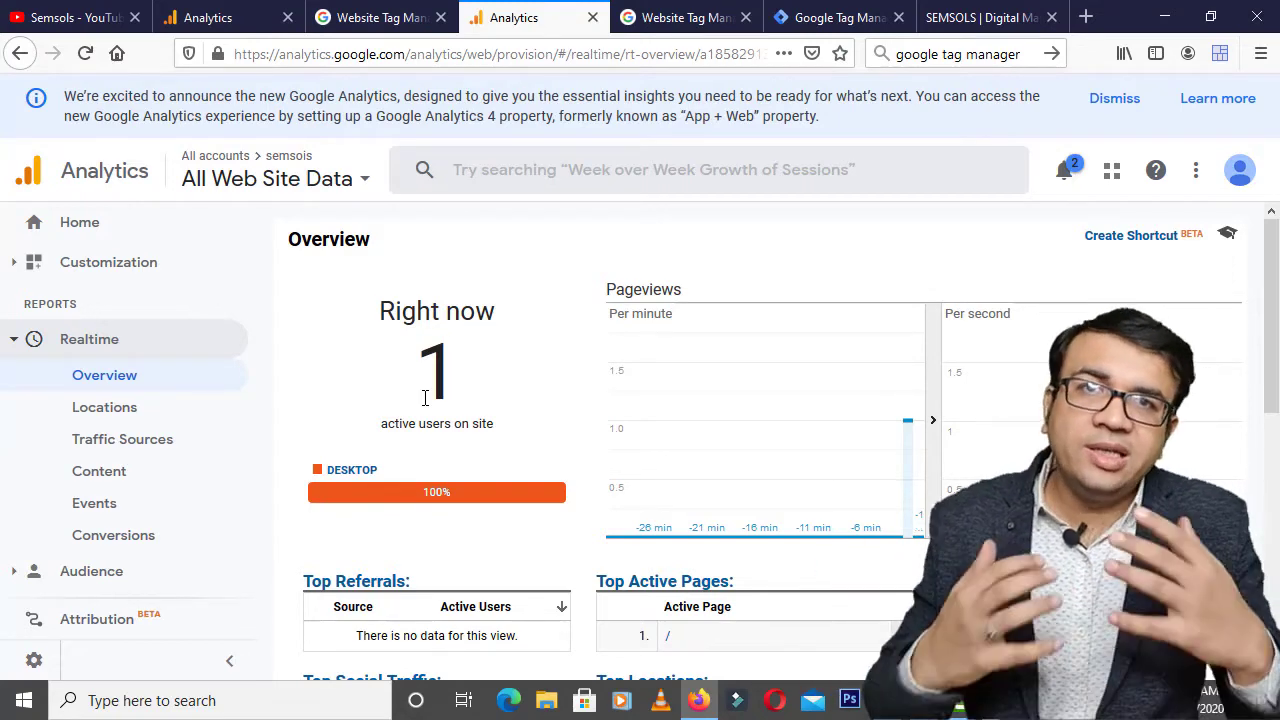
Start a new tag in Google Tag Manager's Default Workspace and bring up the choice of tag types
left_click(797, 12)
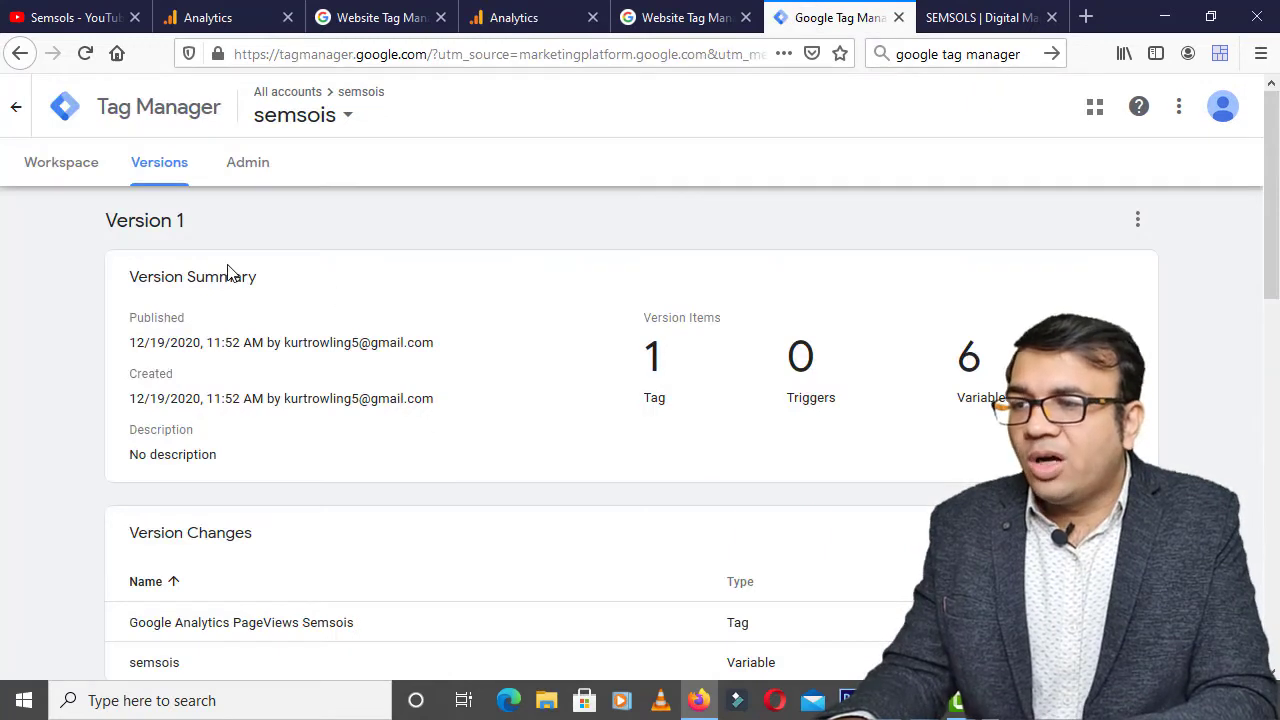
left_click(58, 166)
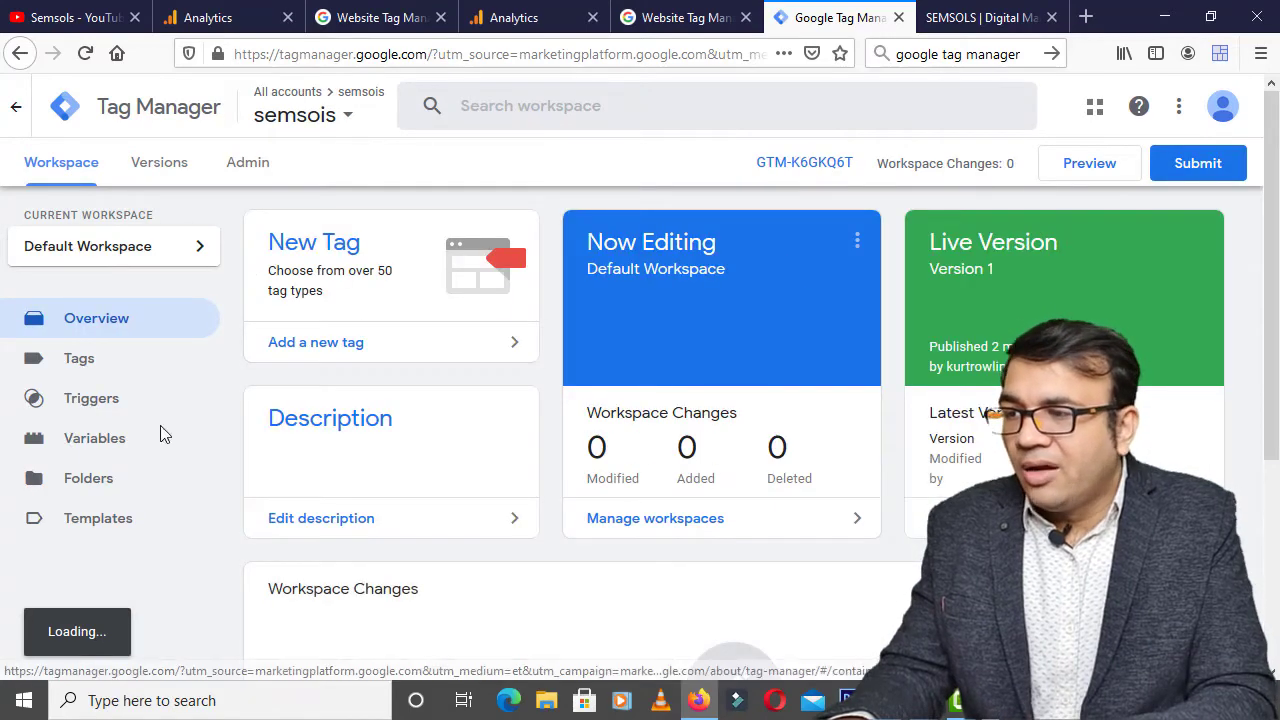
left_click(96, 372)
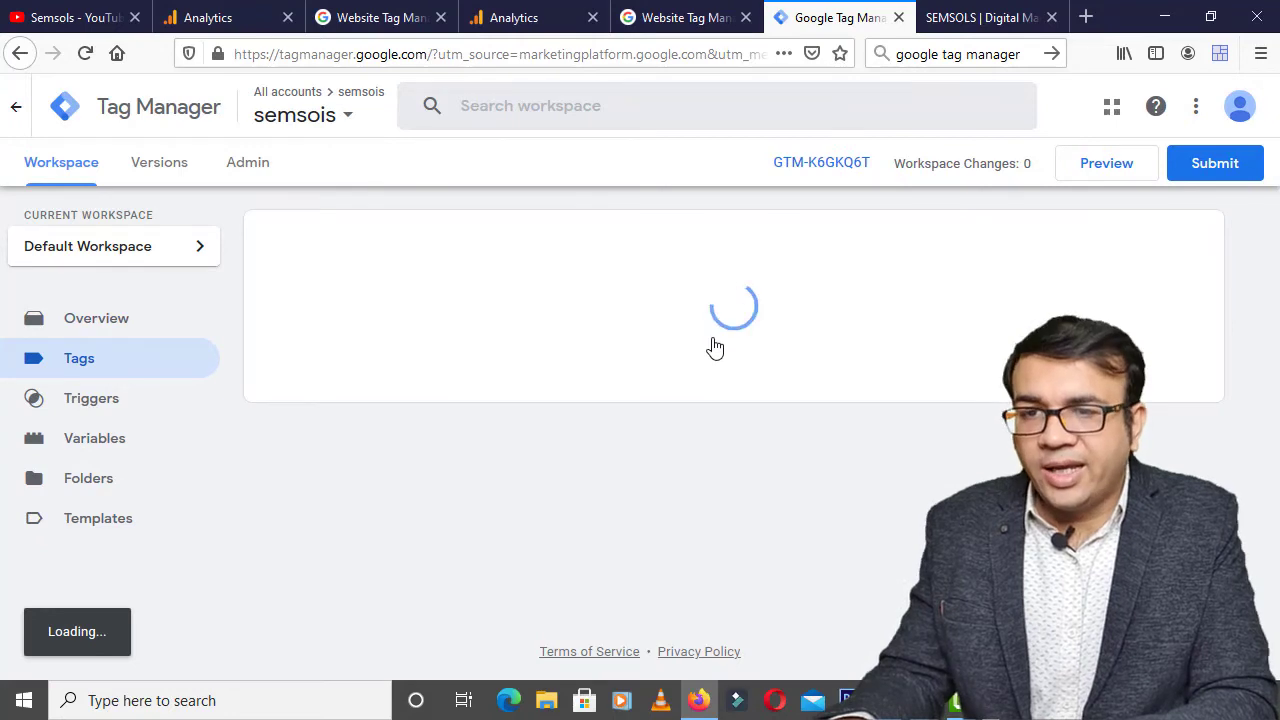
left_click(1168, 240)
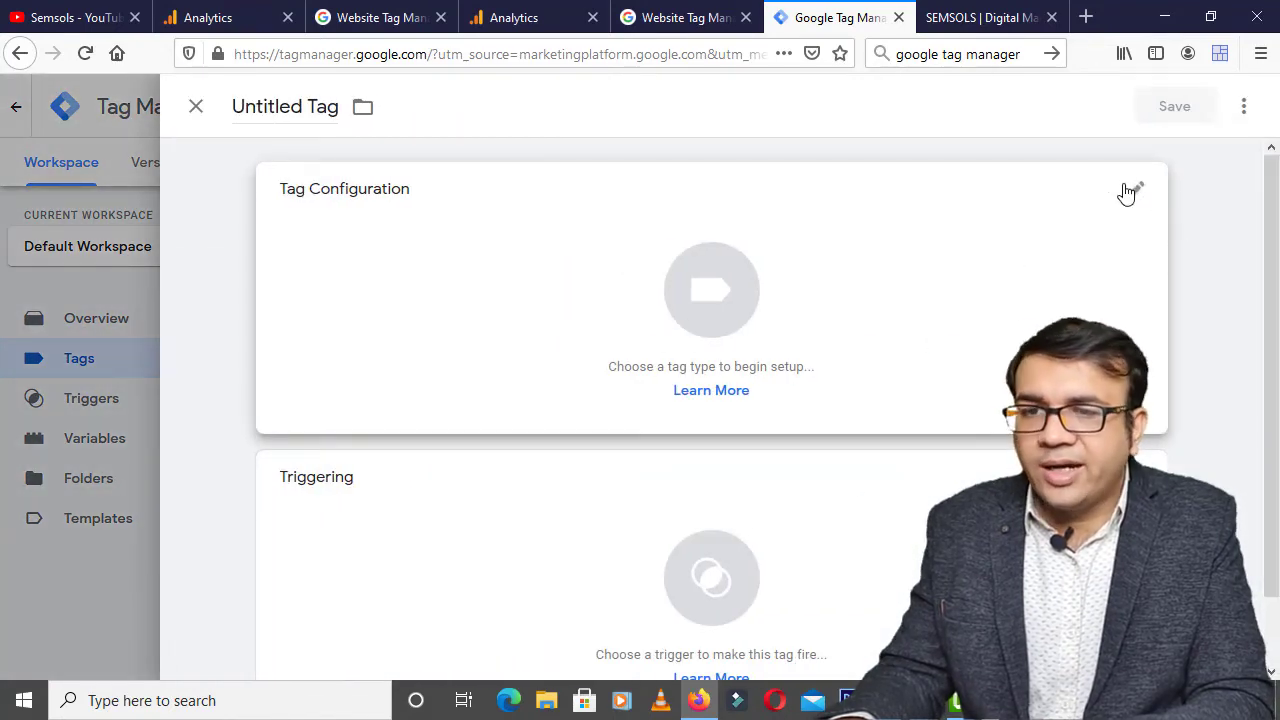
left_click(1134, 201)
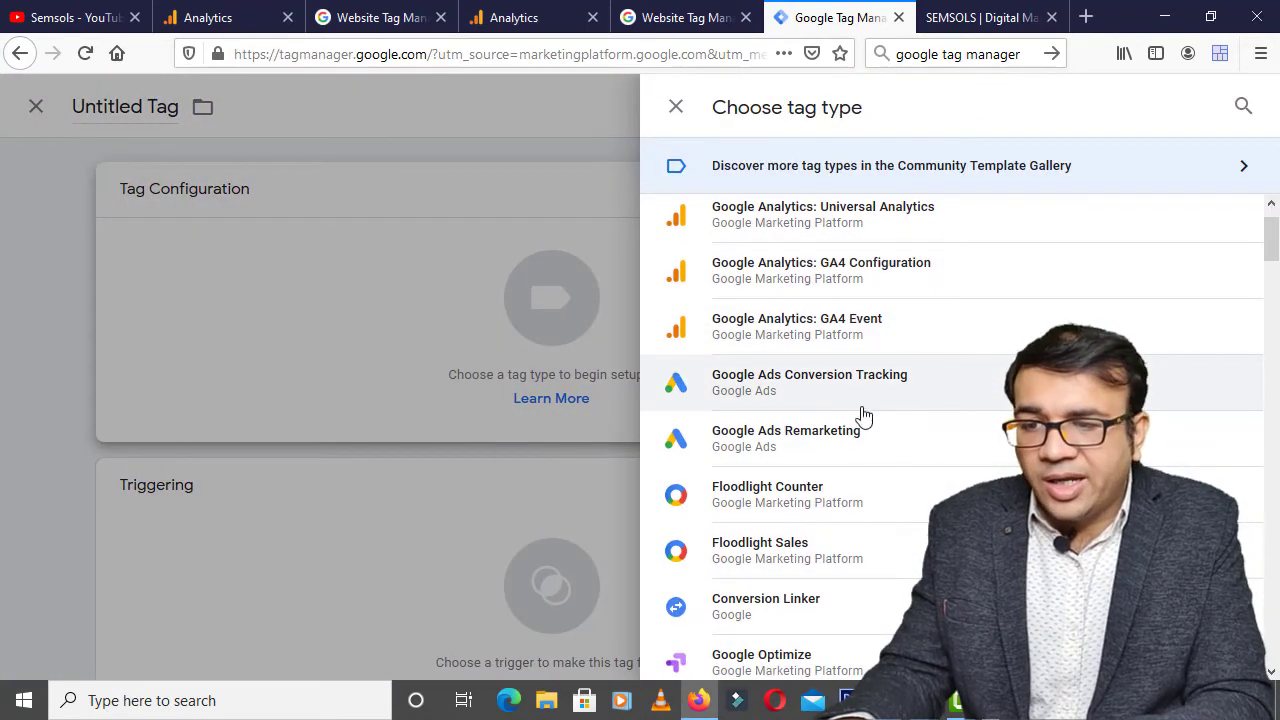
Look through the available tag types, from the Google tags to third-party ones such as LinkedIn Insight and Pinterest Tag
scroll(900, 457, "down", 5)
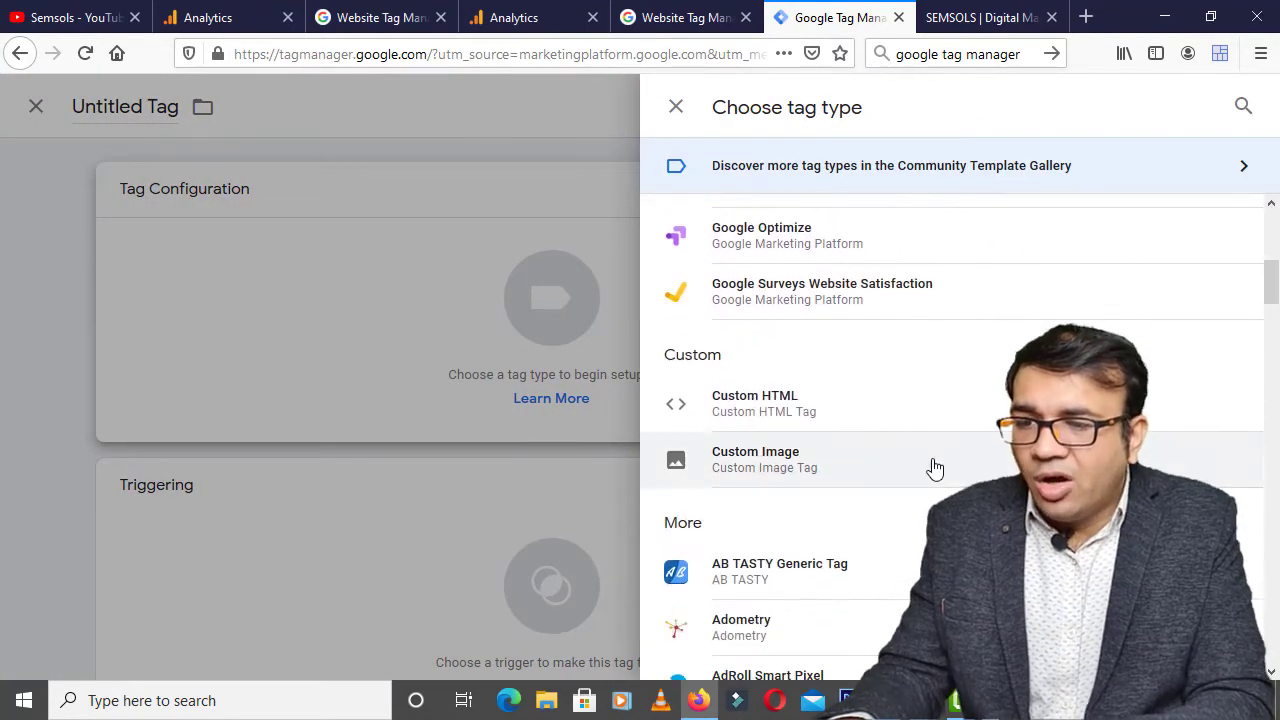
scroll(984, 480, "down", 10)
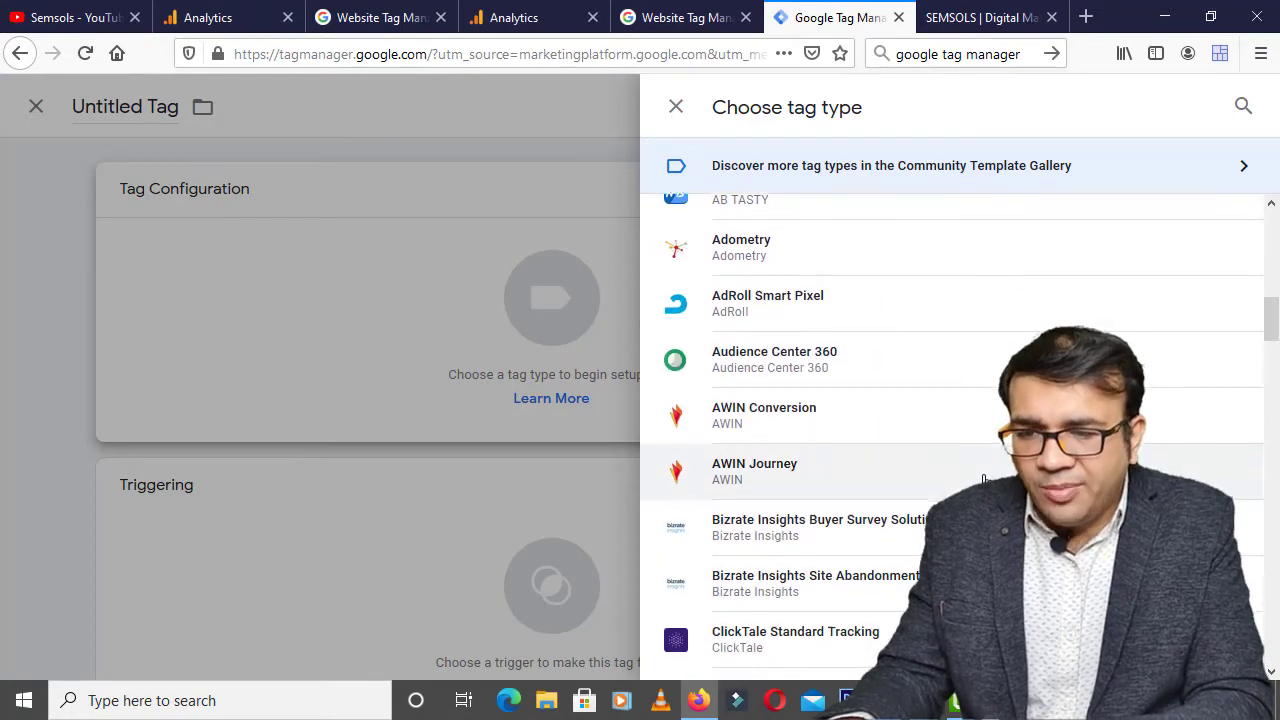
scroll(984, 480, "down", 5)
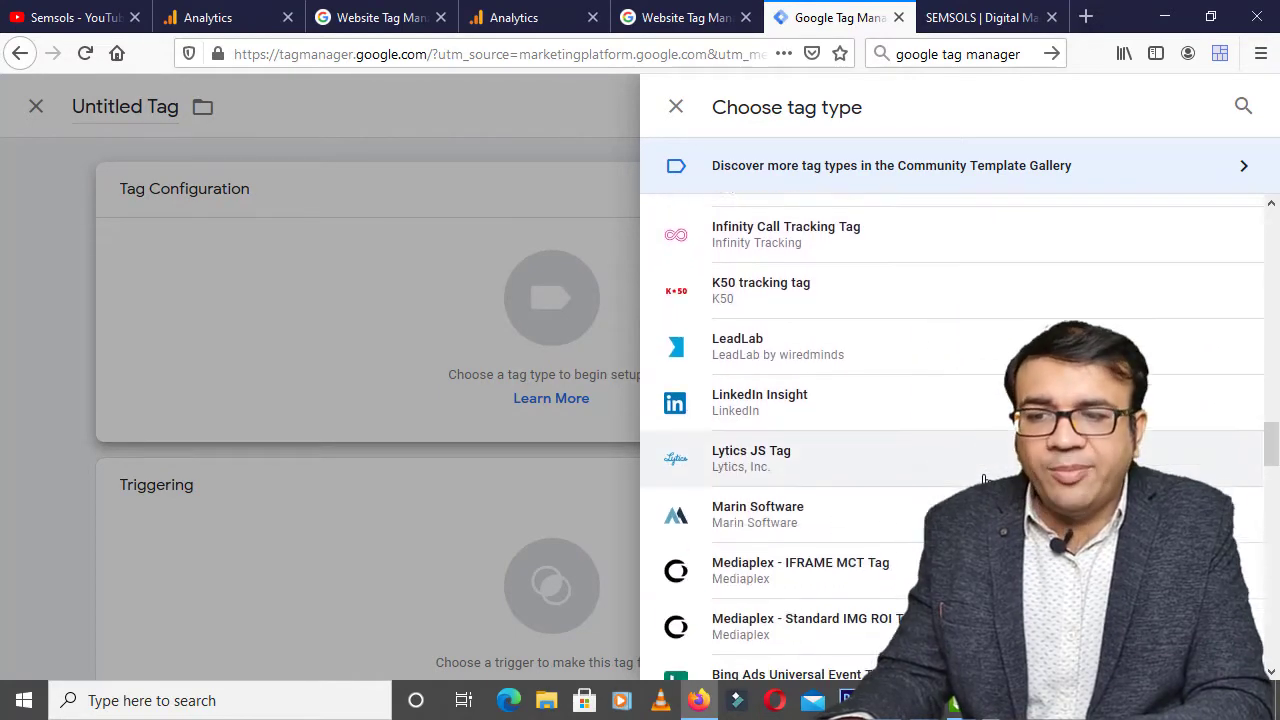
scroll(984, 480, "down", 3)
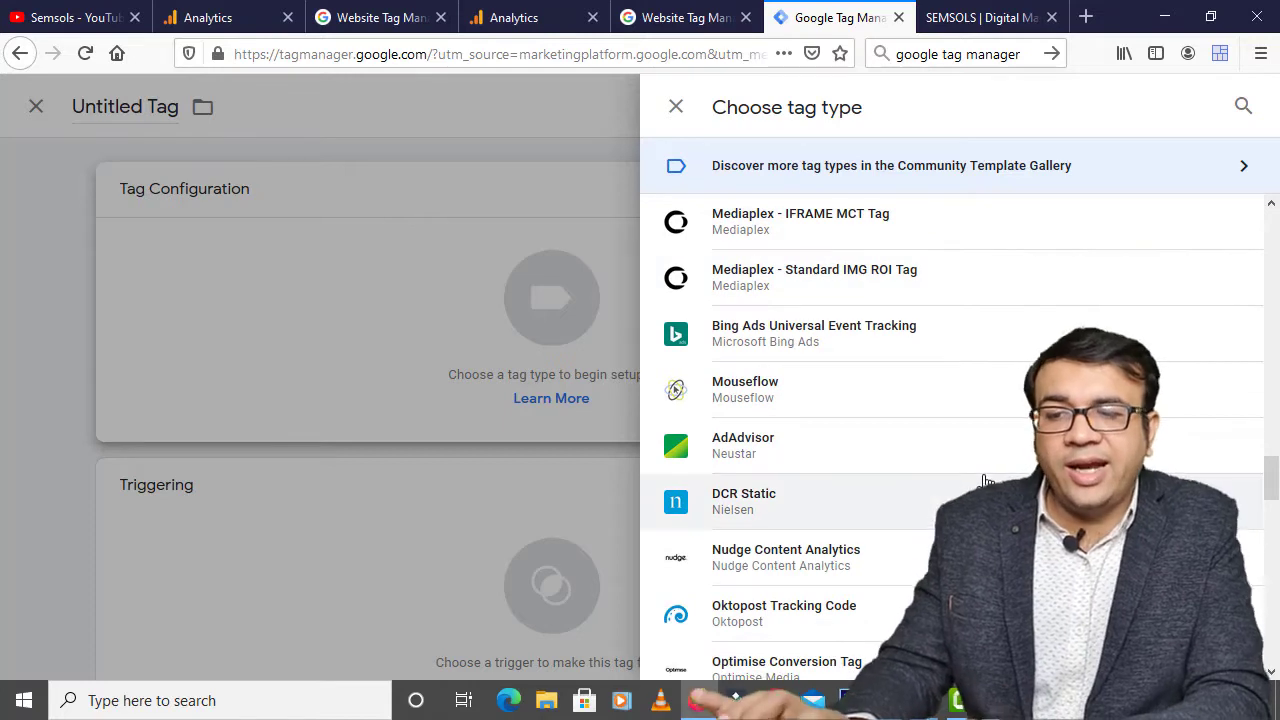
scroll(984, 480, "down", 3)
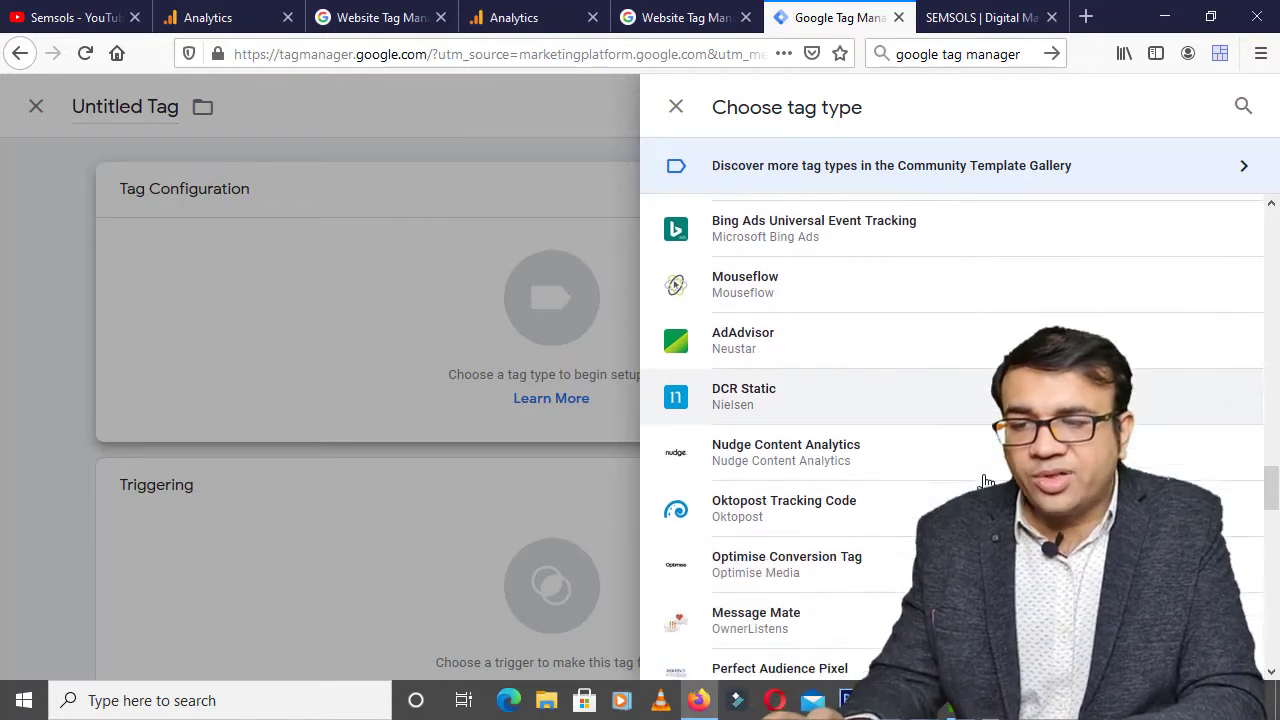
scroll(860, 470, "down", 1)
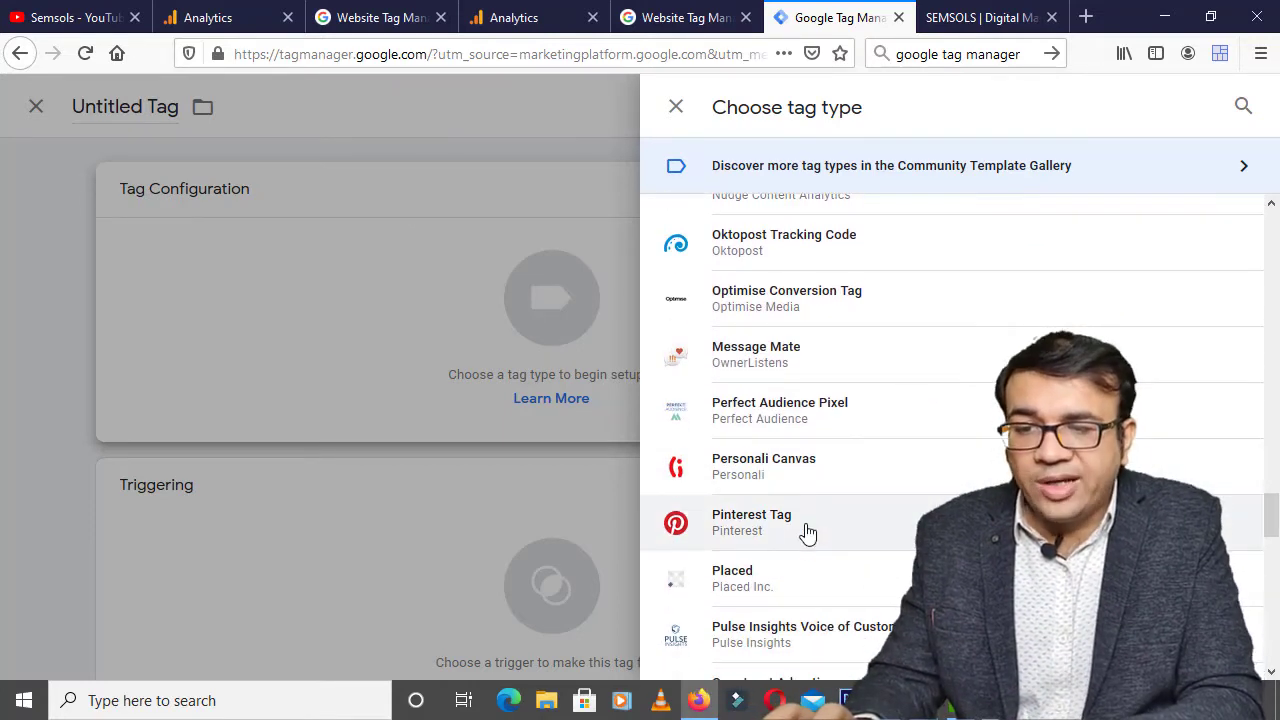
scroll(808, 533, "down", 12)
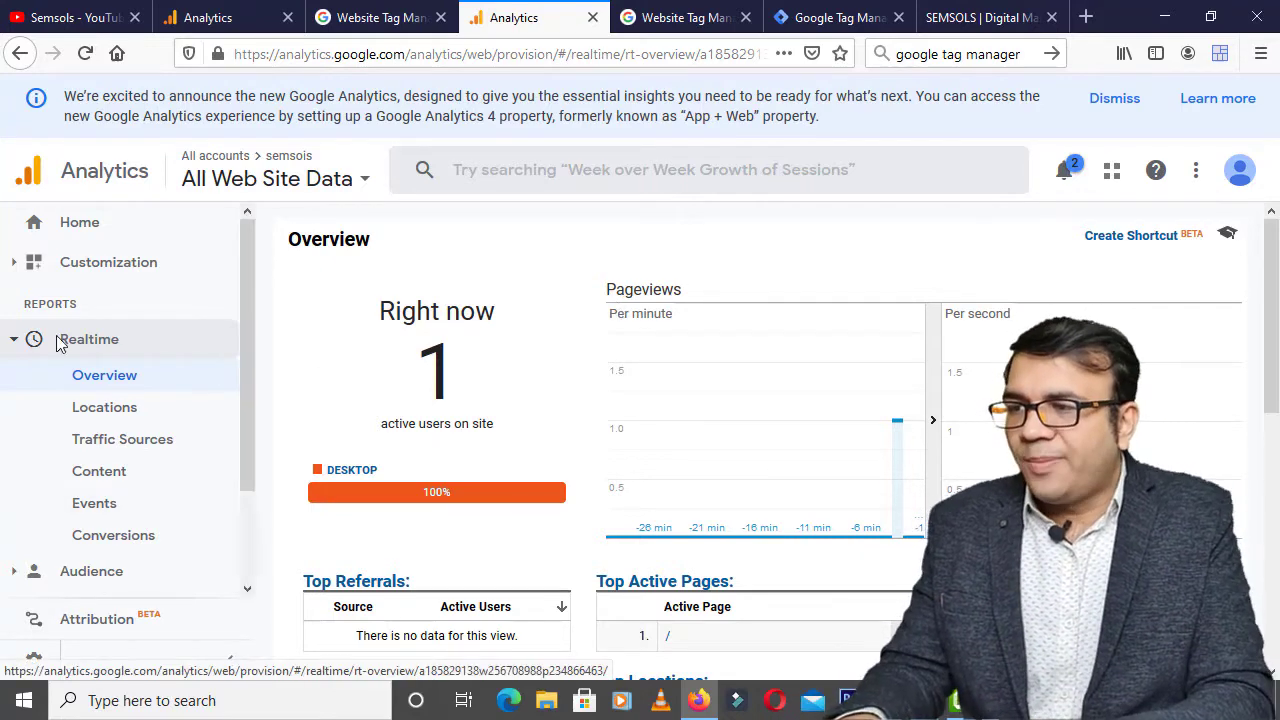
Open the Tracking Code page under Tracking Info for the semsois property in Google Analytics
left_click(36, 660)
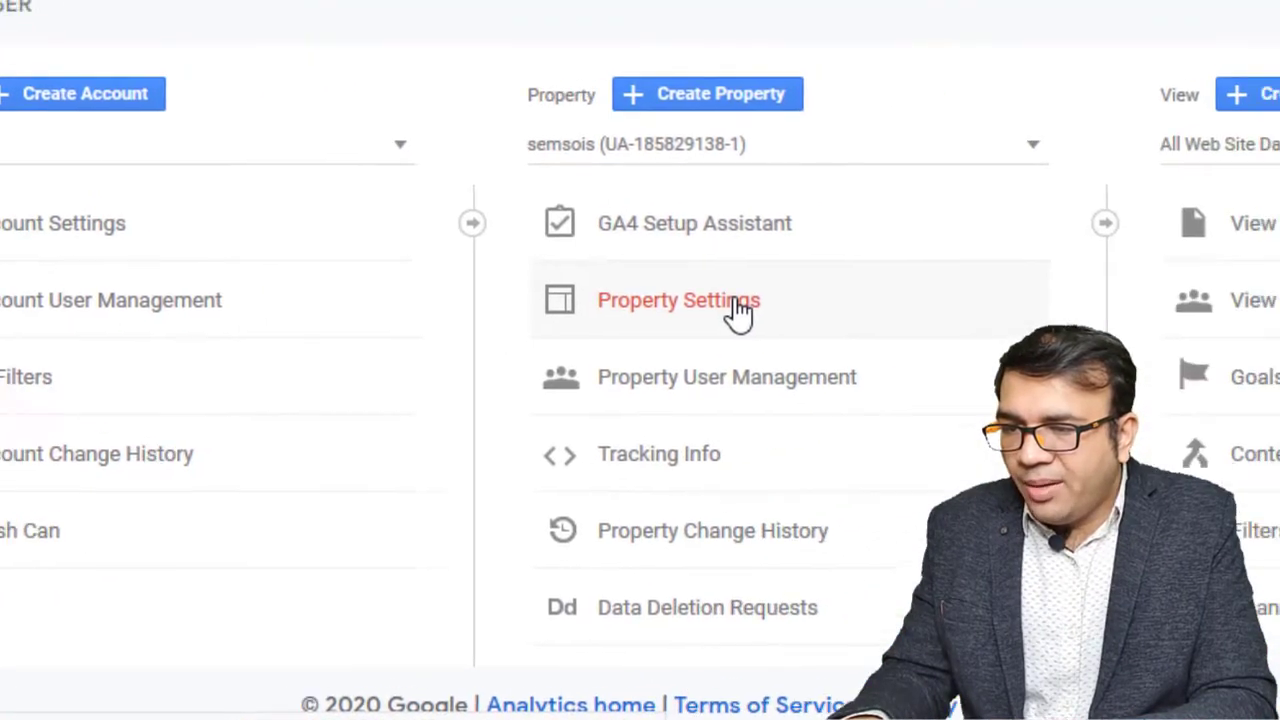
left_click(686, 446)
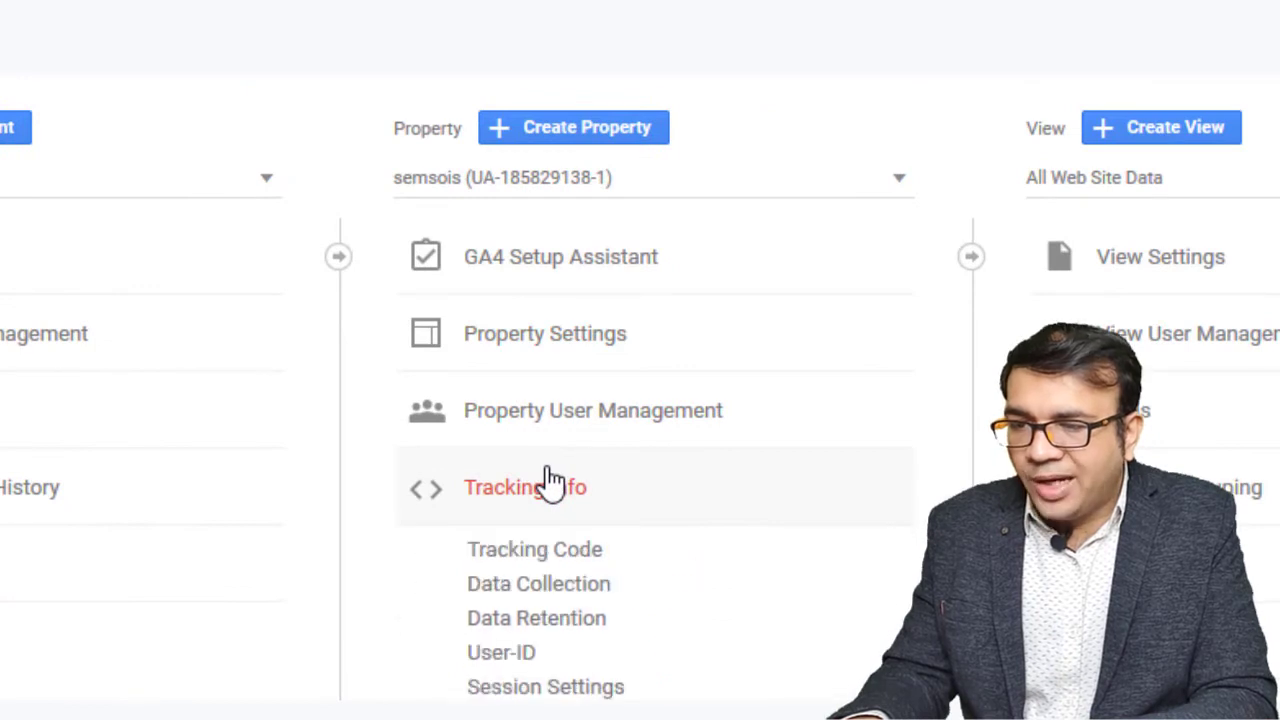
left_click(566, 551)
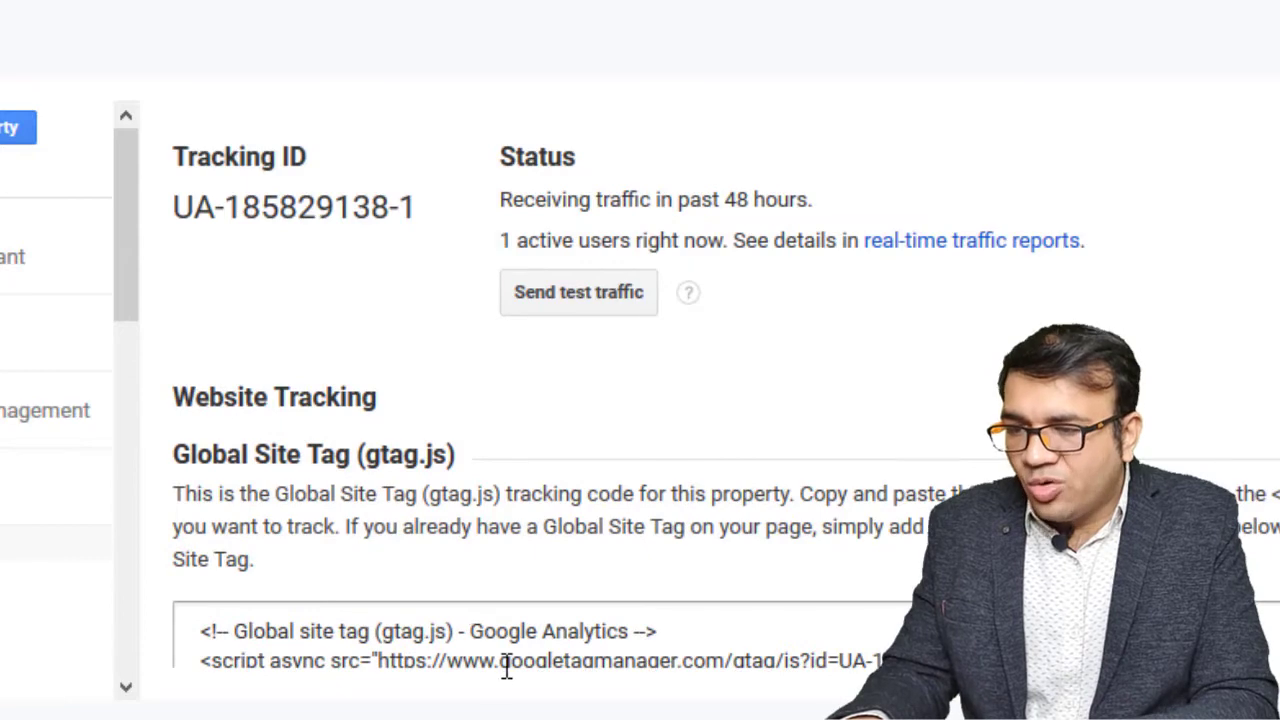
Review the Global Site Tag (gtag.js) instructions and select the whole tracking code snippet
scroll(507, 668, "down", 4)
scroll(506, 680, "up", 1)
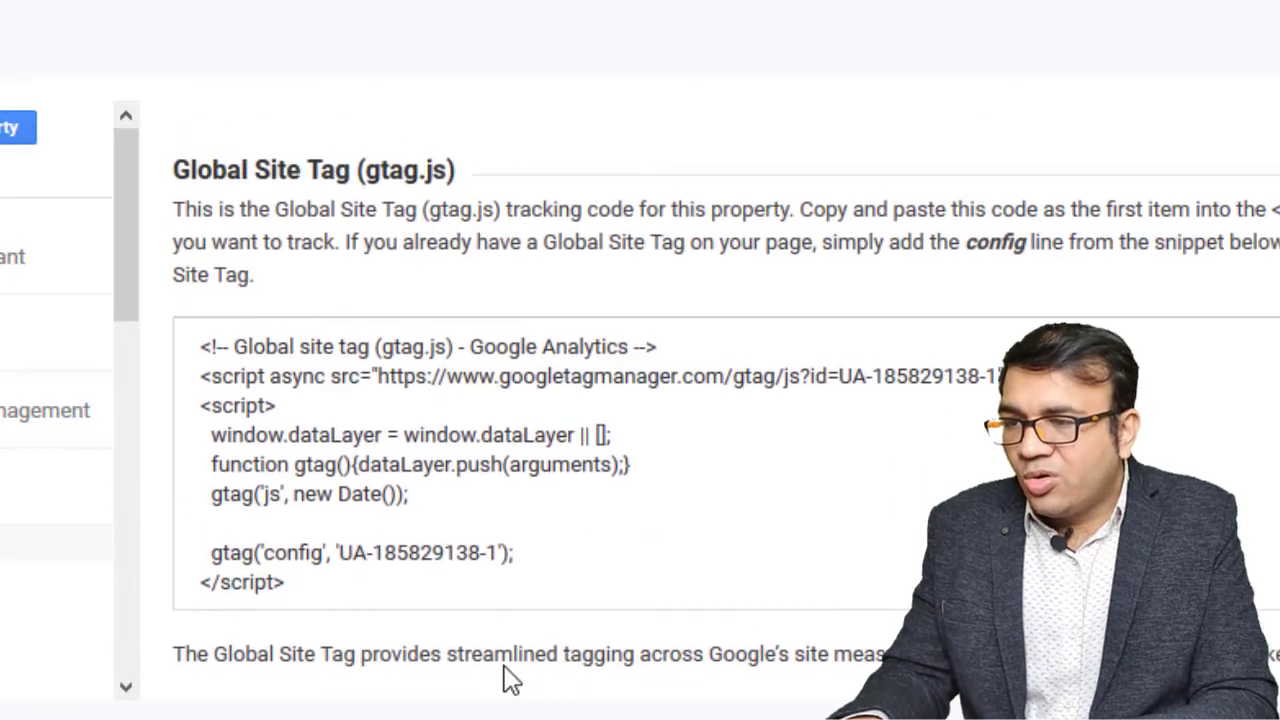
scroll(508, 677, "up", 2)
scroll(506, 666, "down", 3)
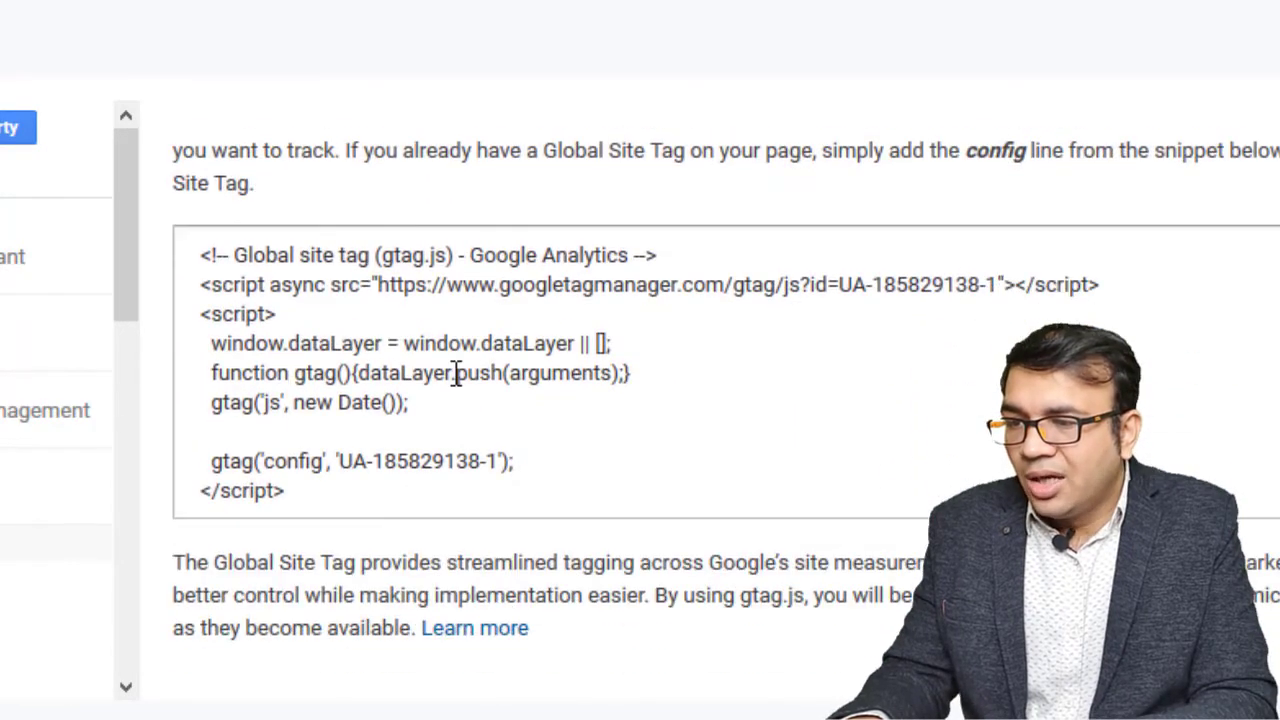
left_click(456, 374)
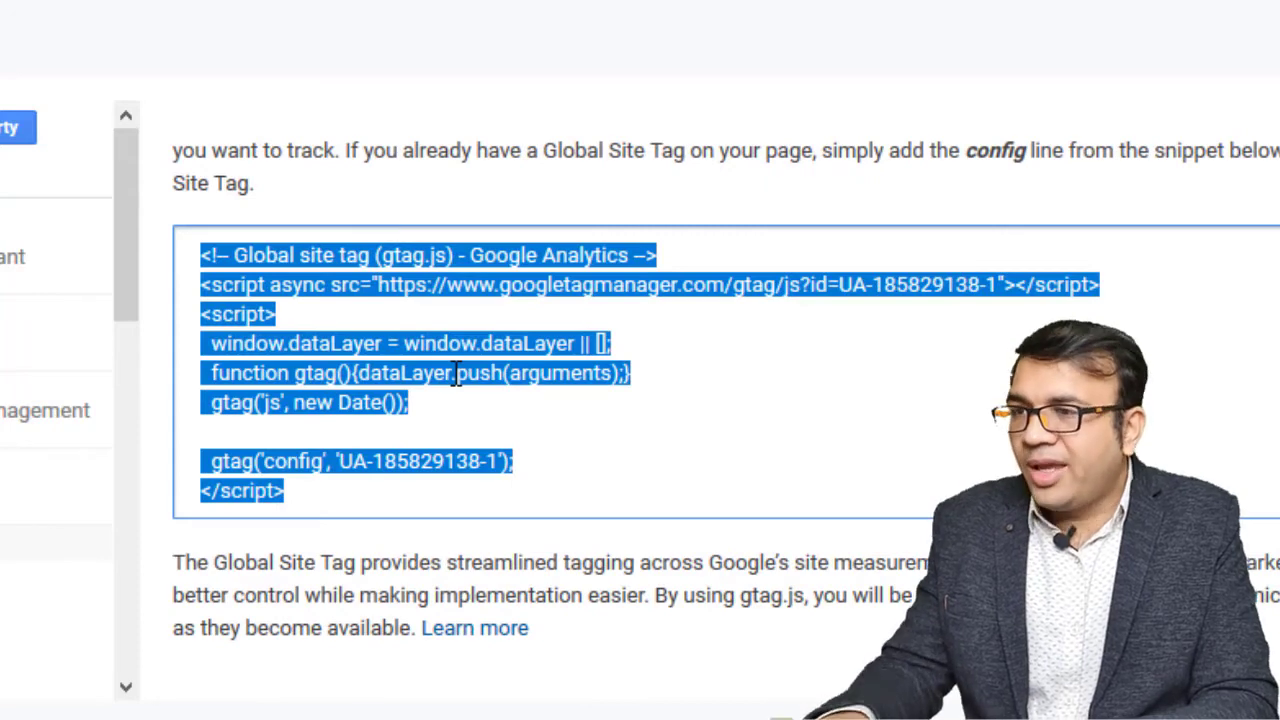
Switch to the WordPress admin window and review the header and body script fields holding the Google Tag Manager code
key("alt+Tab")
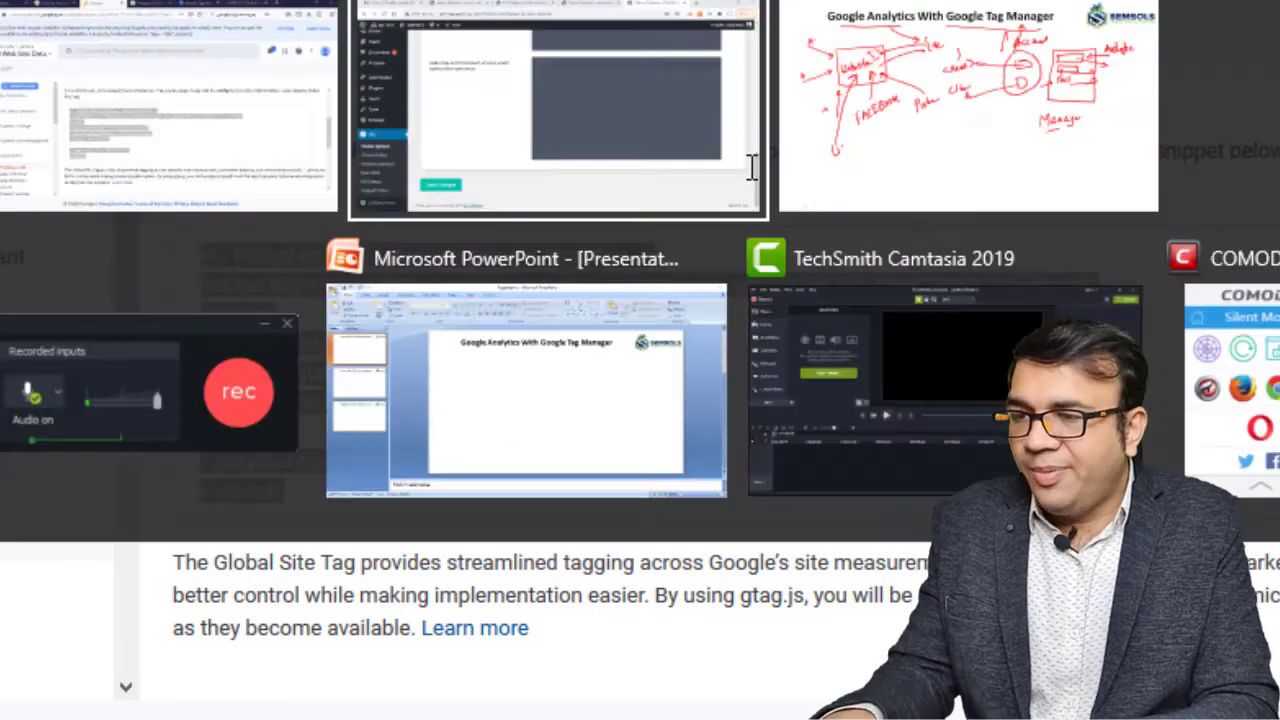
scroll(756, 181, "up", 10)
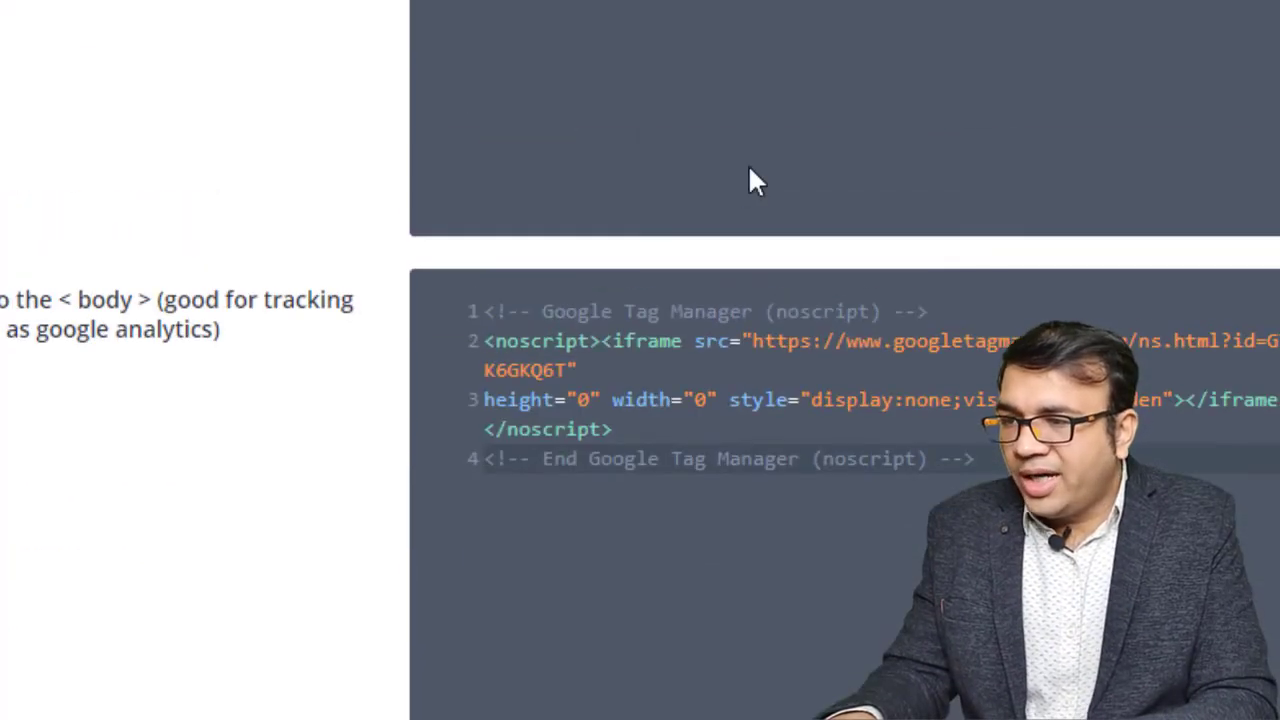